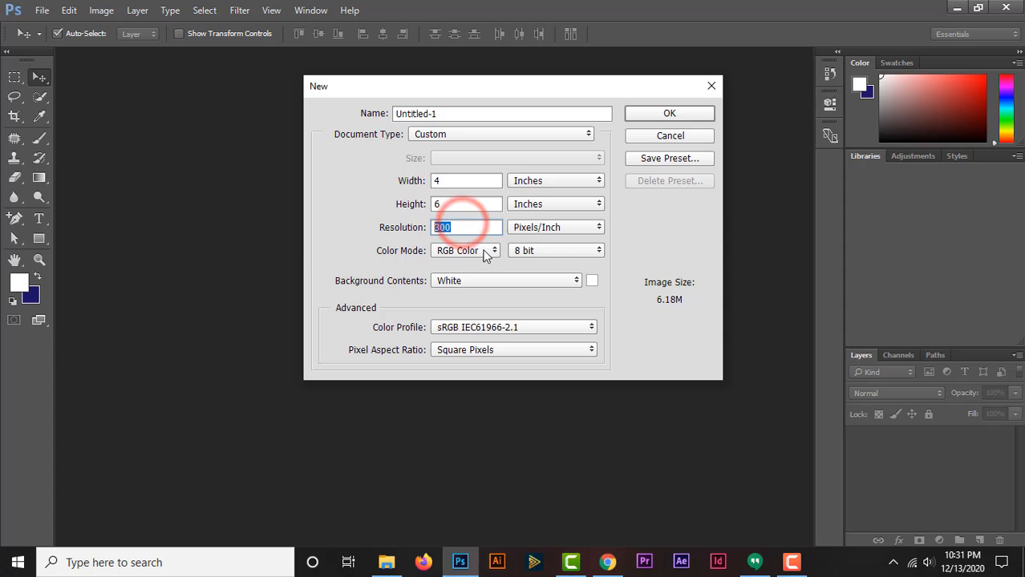
# Set the new document's color mode to CMYK Color and keep its background contents White.
pyautogui.click(463, 251)
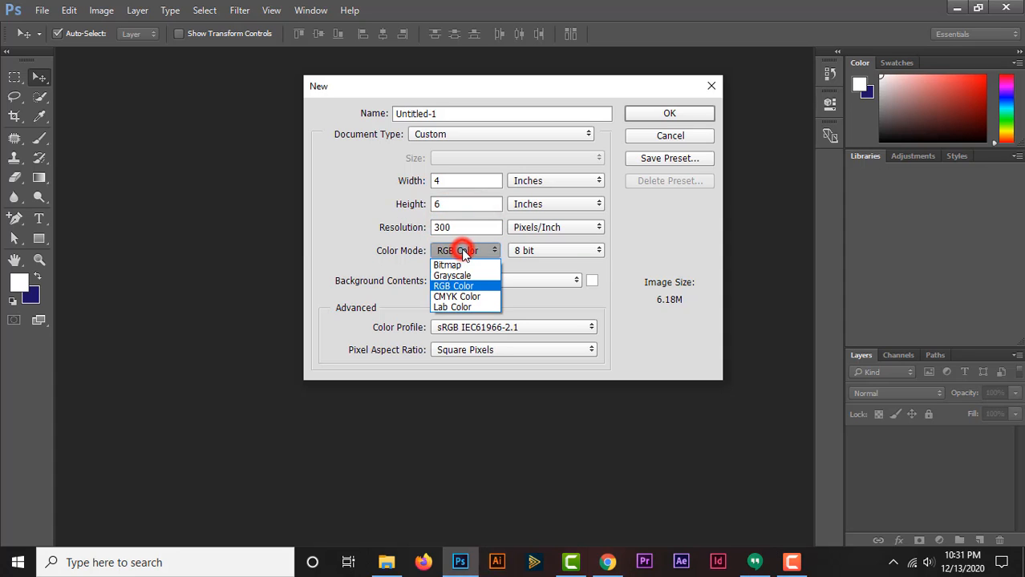
pyautogui.click(461, 296)
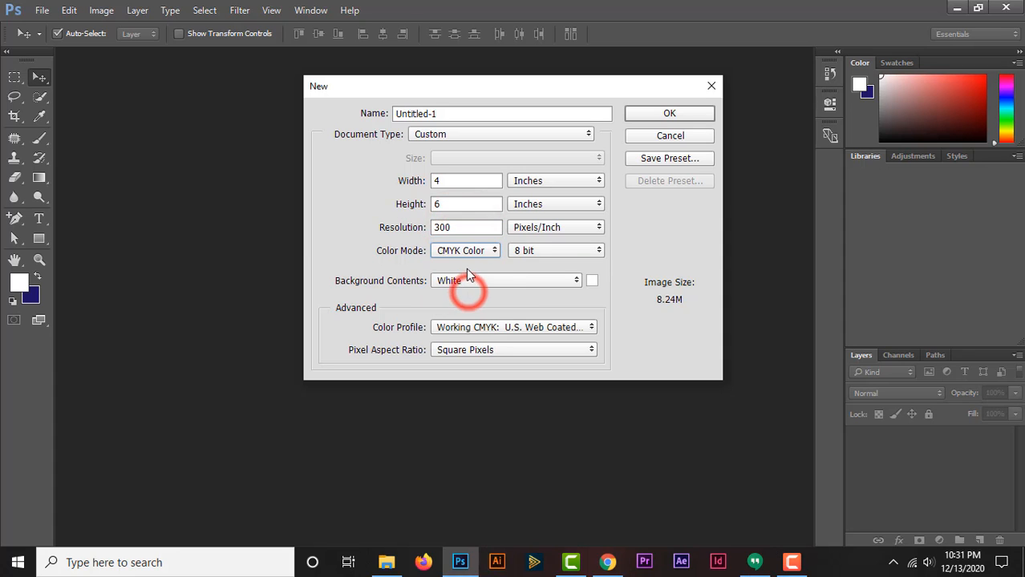
pyautogui.click(481, 280)
pyautogui.click(481, 280)
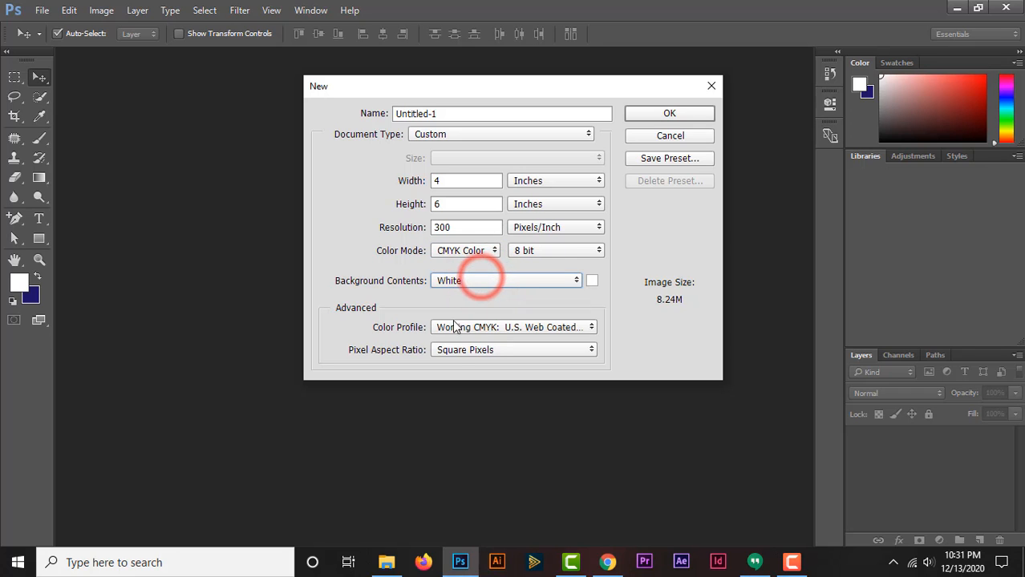
# Name the new document "Wedding invitation card" and create it.
pyautogui.doubleClick(476, 115)
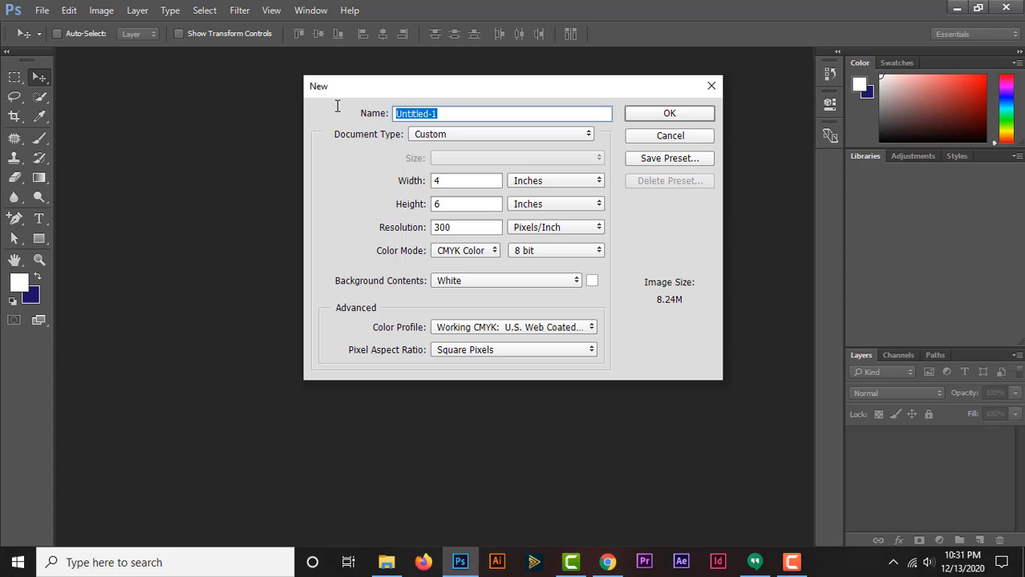
pyautogui.write('Wedding invitation card')
pyautogui.tripleClick(504, 112)
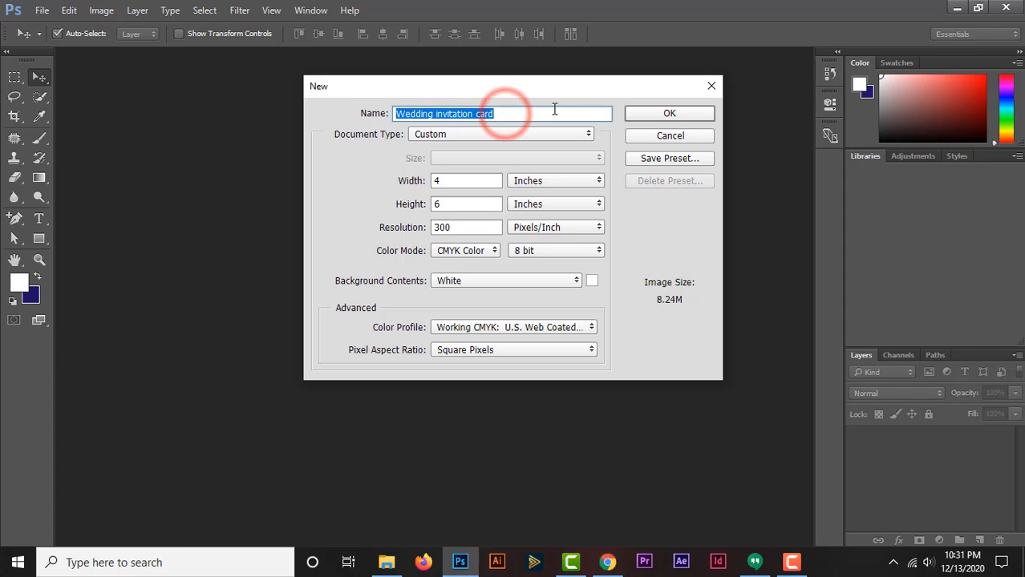
pyautogui.click(664, 113)
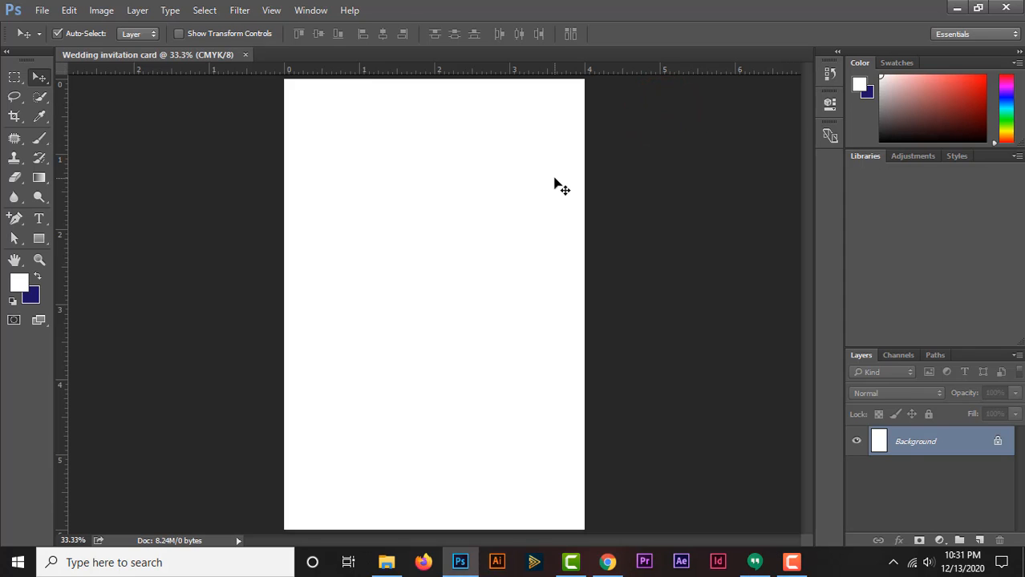
# Place guides along all four edges of the 4 x 6 inch canvas.
pyautogui.hotkey('ctrl', '-')
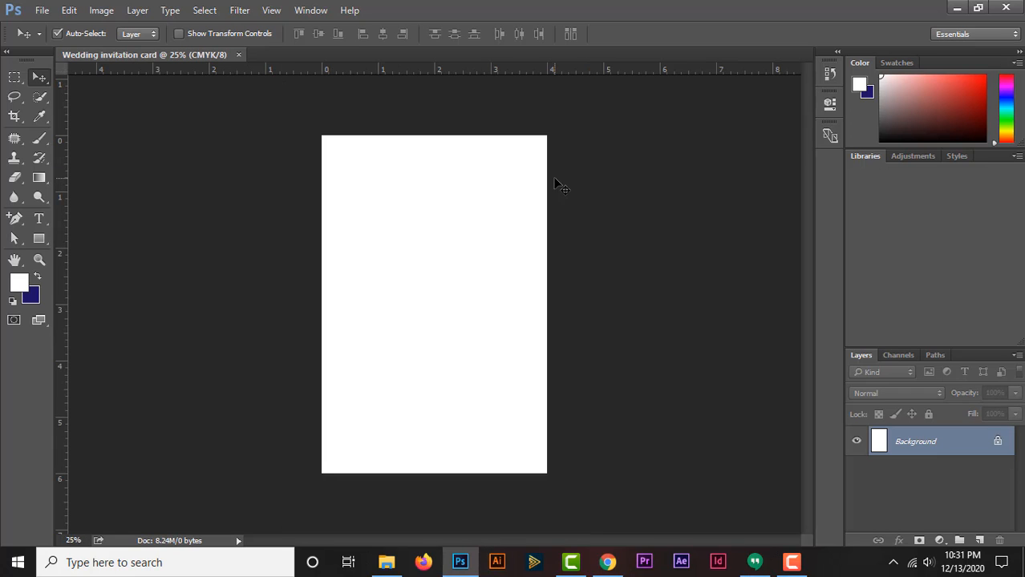
pyautogui.hotkey('ctrl', '+')
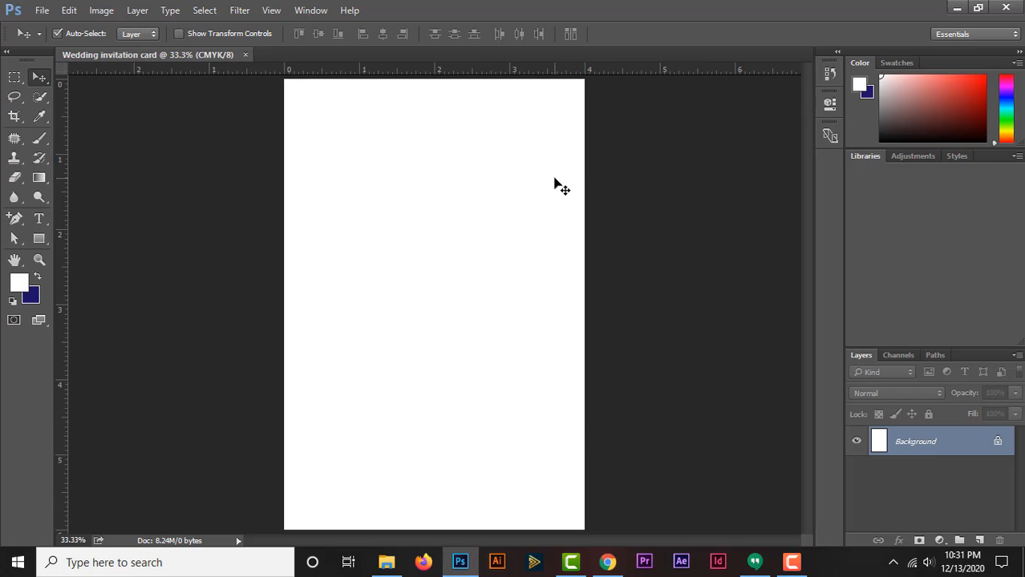
pyautogui.moveTo(64, 193); pyautogui.dragTo(284, 191)
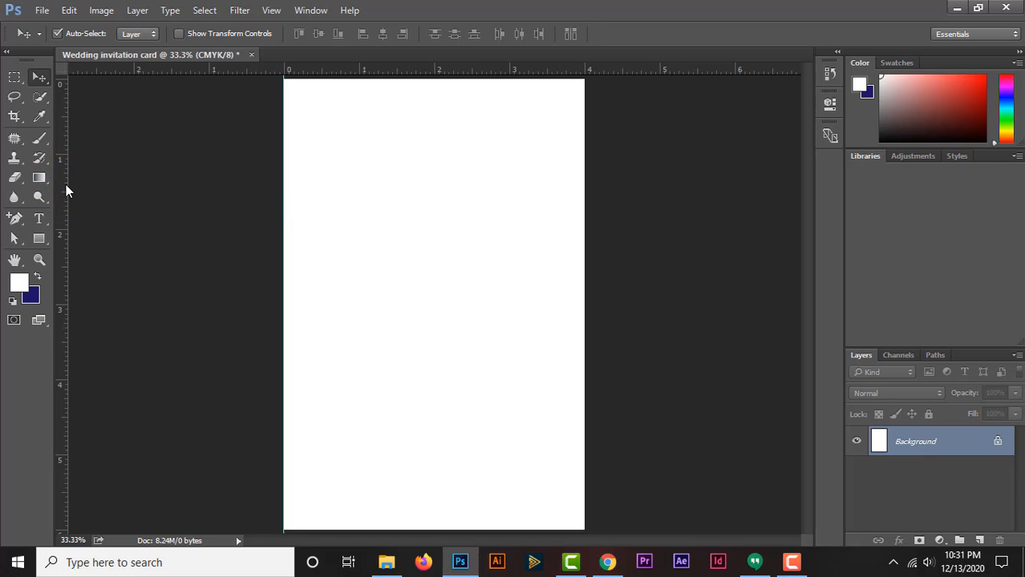
pyautogui.moveTo(65, 190); pyautogui.dragTo(585, 236)
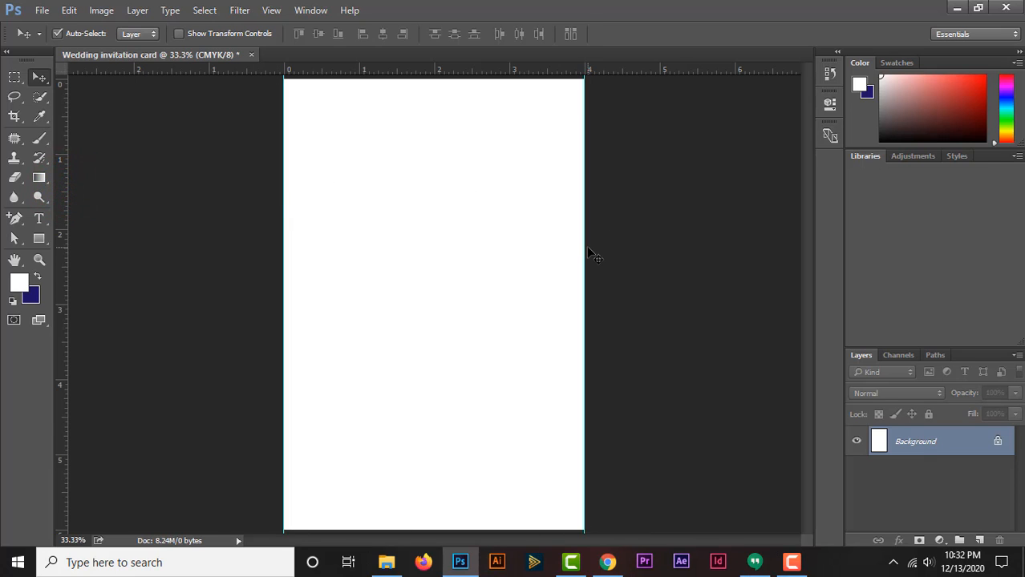
pyautogui.hotkey('ctrl', '-')
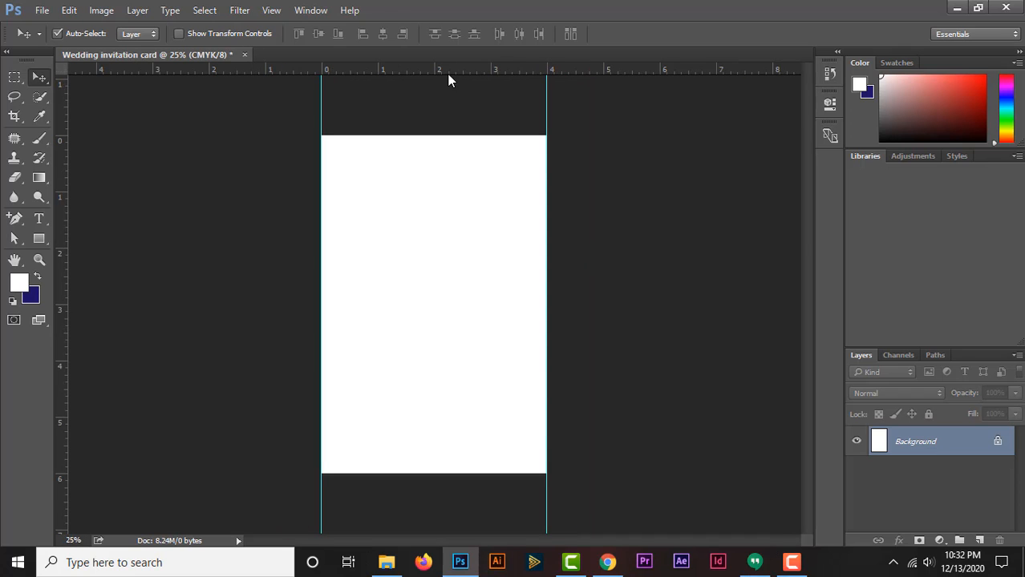
pyautogui.moveTo(447, 74); pyautogui.dragTo(450, 473)
# Extend the canvas by a relative .25 inches in both width and height, anchored at the center.
pyautogui.click(97, 11)
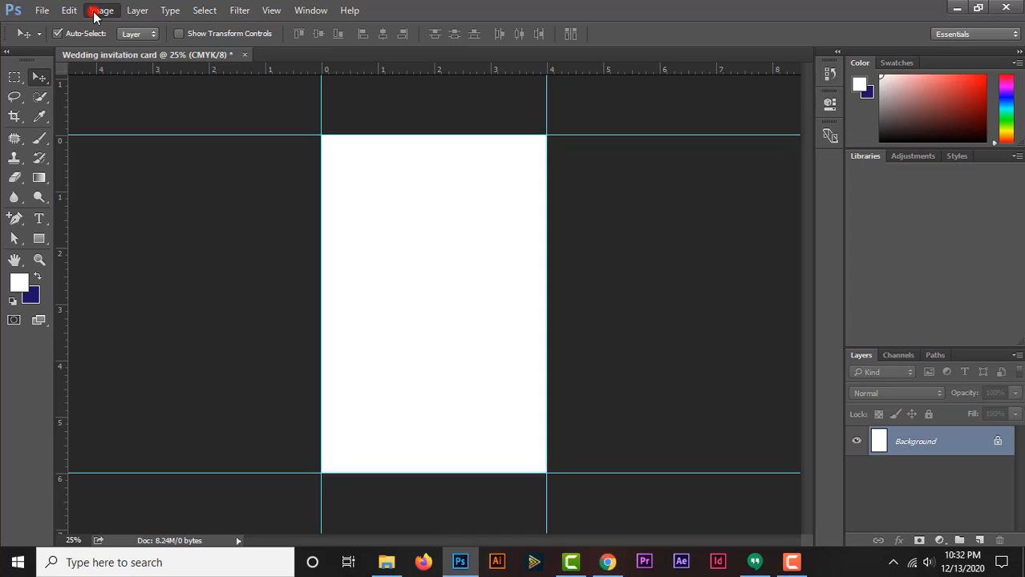
pyautogui.click(127, 133)
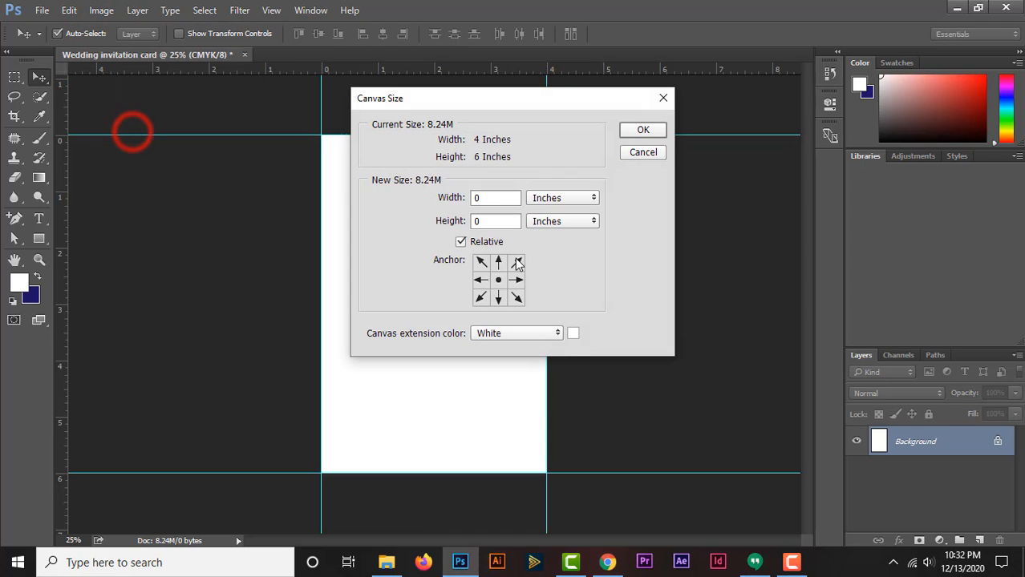
pyautogui.doubleClick(486, 199)
pyautogui.write('.25')
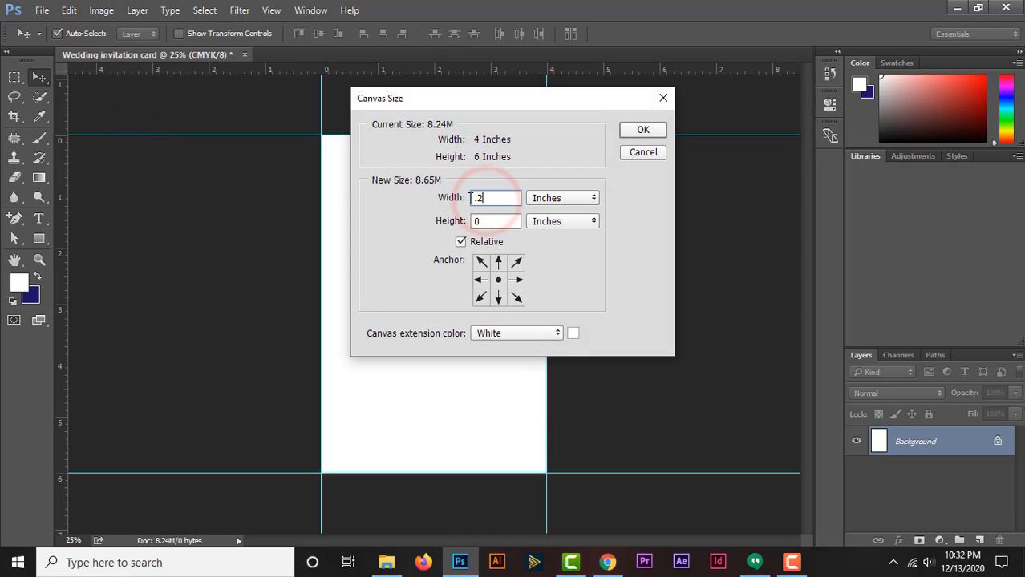
pyautogui.doubleClick(491, 222)
pyautogui.write('.25')
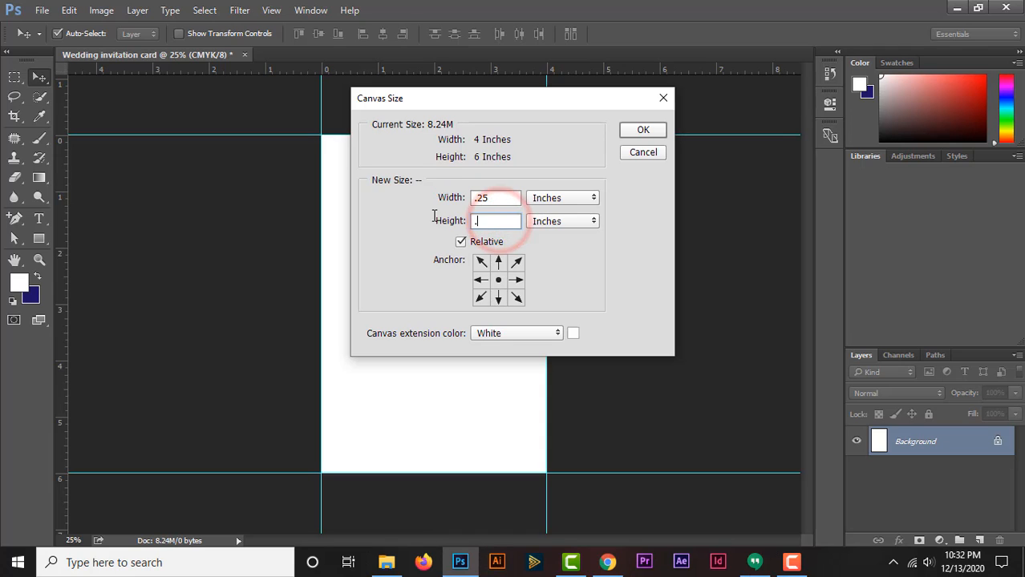
pyautogui.click(643, 132)
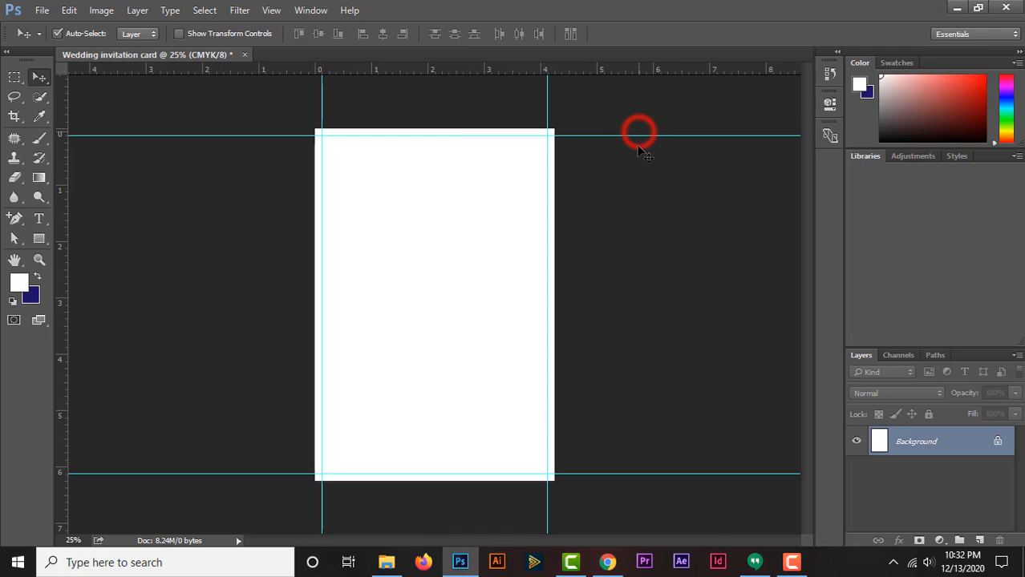
# Place a second set of guides along the four outer edges of the extended canvas.
pyautogui.moveTo(423, 76); pyautogui.dragTo(421, 129)
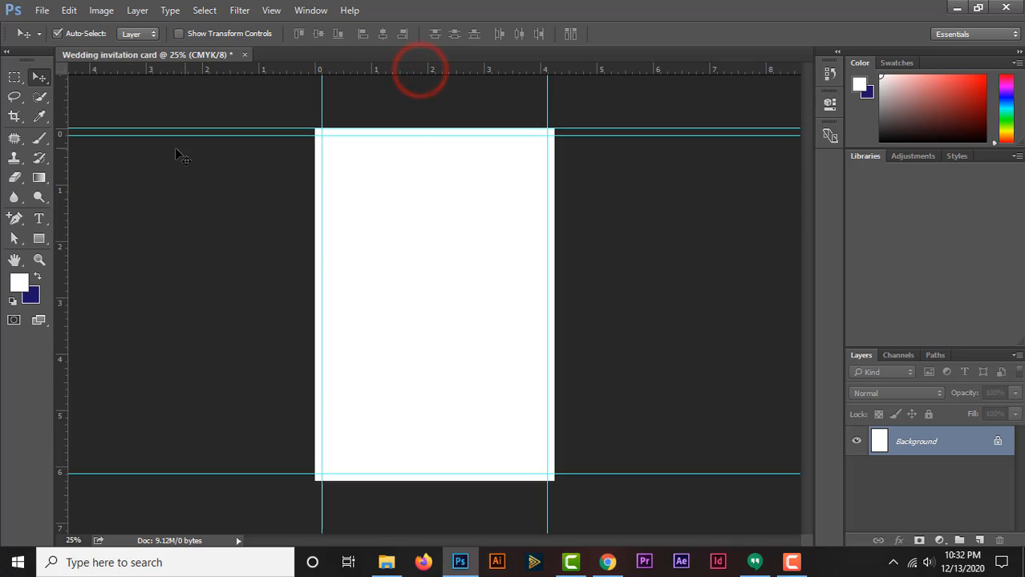
pyautogui.moveTo(66, 175); pyautogui.dragTo(551, 206)
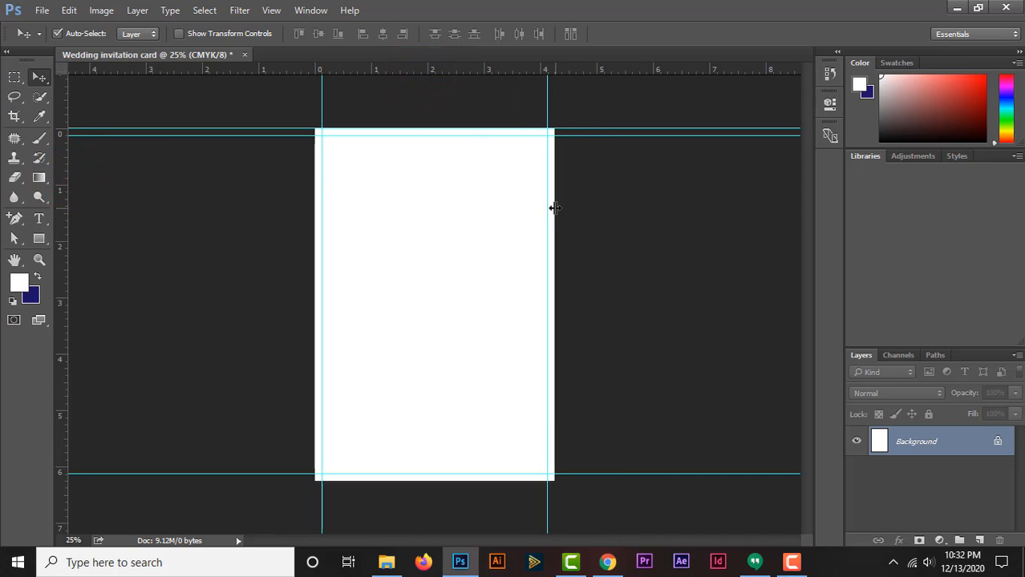
pyautogui.moveTo(431, 73); pyautogui.dragTo(454, 480)
pyautogui.moveTo(65, 215); pyautogui.dragTo(315, 220)
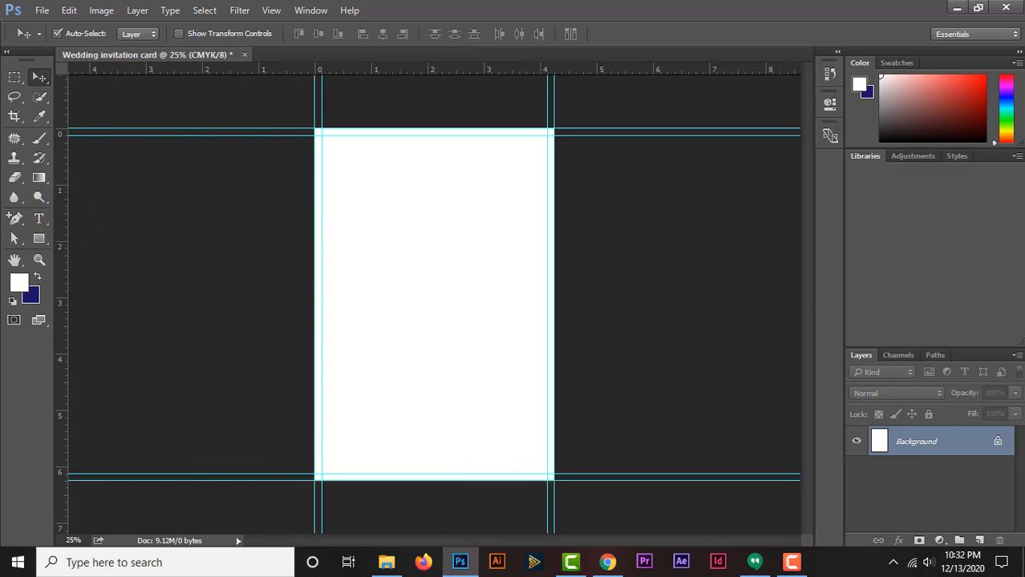
# Add a new empty layer above the background.
pyautogui.click(961, 539)
pyautogui.moveTo(947, 435); pyautogui.dragTo(999, 539)
pyautogui.click(979, 540)
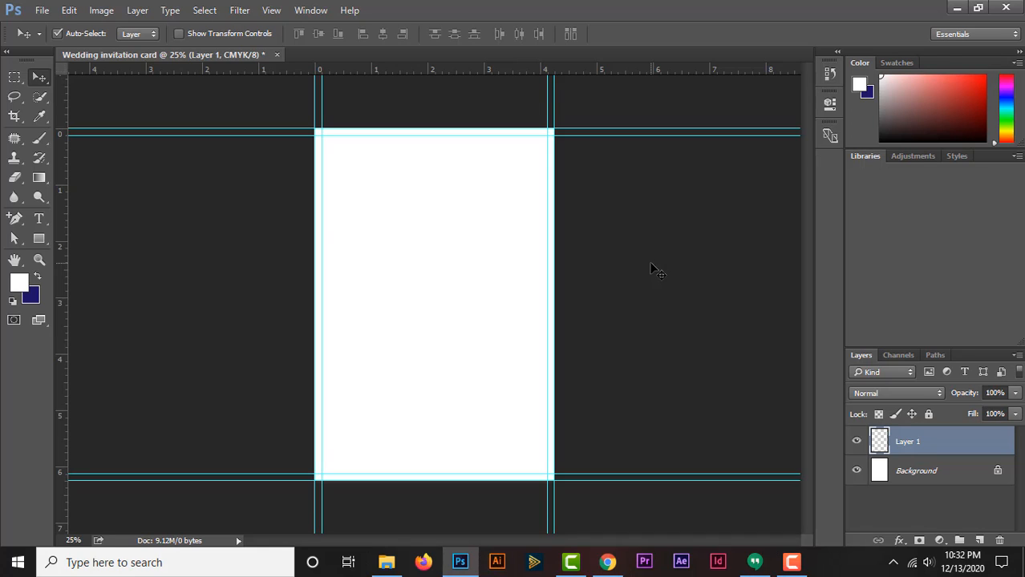
pyautogui.hotkey('ctrl', '+')
pyautogui.scroll(3, 652, 268)
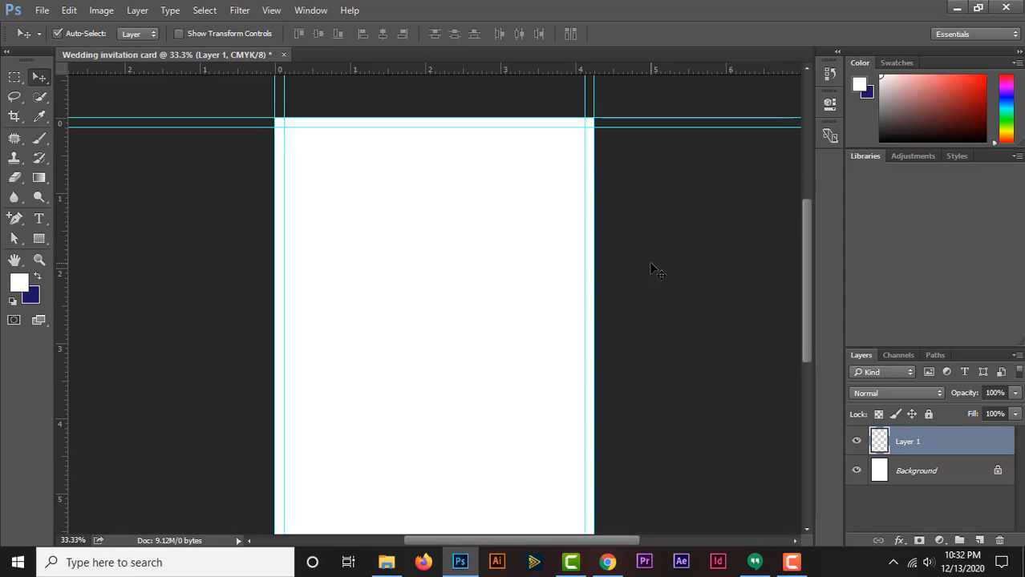
pyautogui.scroll(1, 652, 269)
pyautogui.scroll(-3, 652, 268)
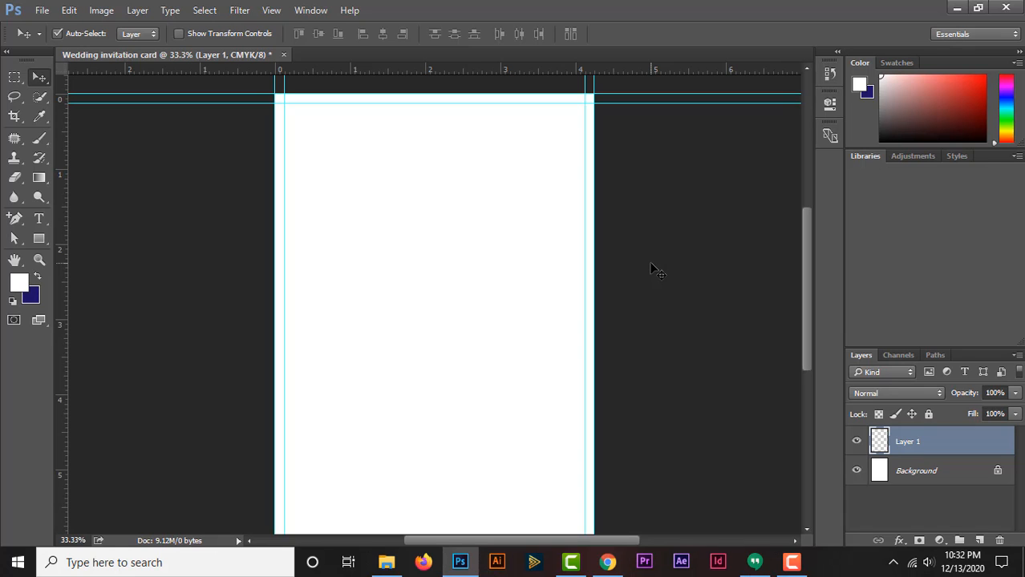
pyautogui.scroll(1, 654, 268)
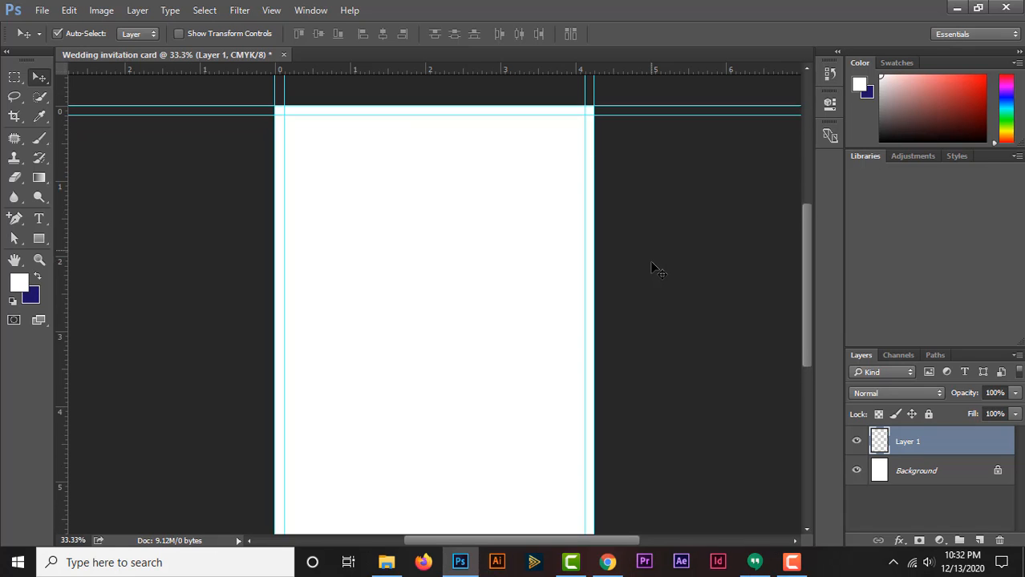
pyautogui.scroll(-2, 654, 267)
# Place the wedding couple photo from the file folder onto the card as a new layer.
pyautogui.click(396, 562)
pyautogui.moveTo(224, 167); pyautogui.dragTo(463, 321)
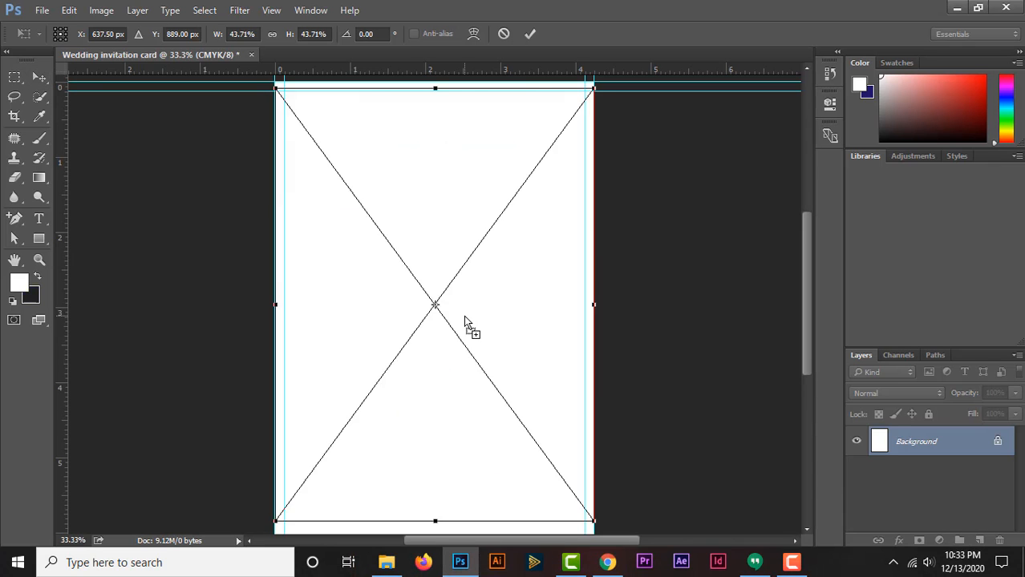
pyautogui.scroll(2, 465, 313)
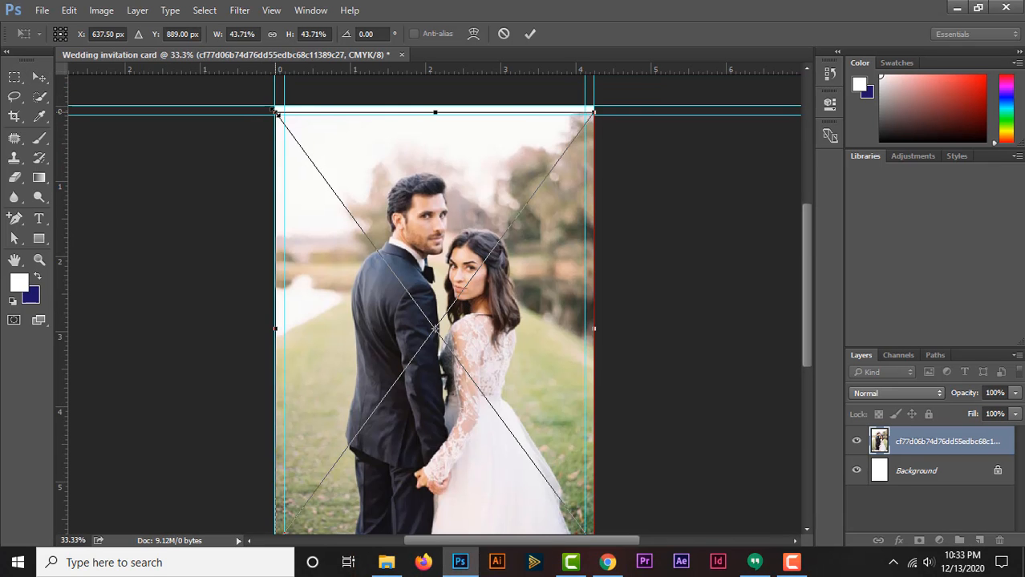
pyautogui.moveTo(274, 112); pyautogui.dragTo(337, 178)
pyautogui.hotkey('ctrl', 'z')
pyautogui.click(181, 195)
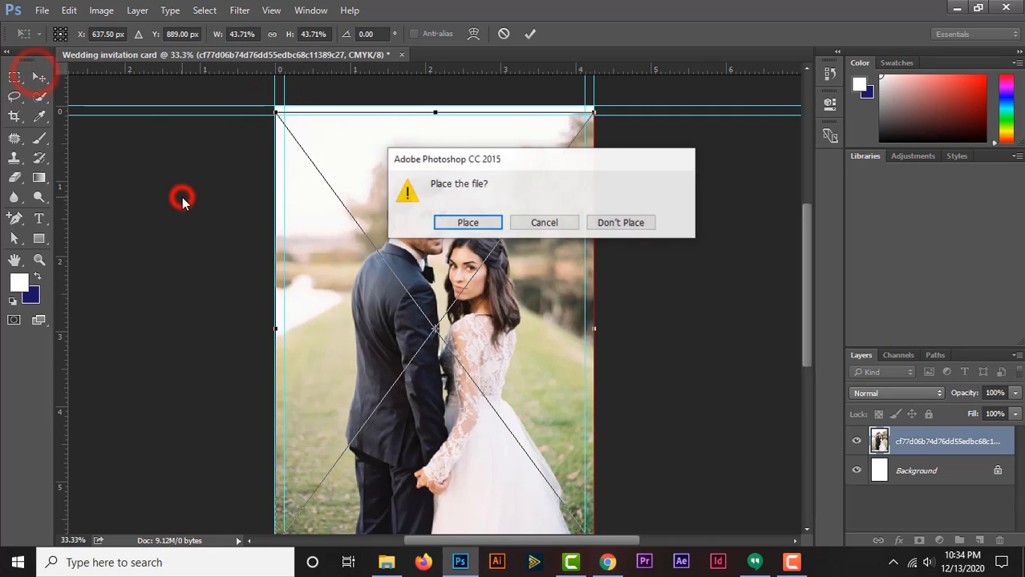
pyautogui.click(456, 223)
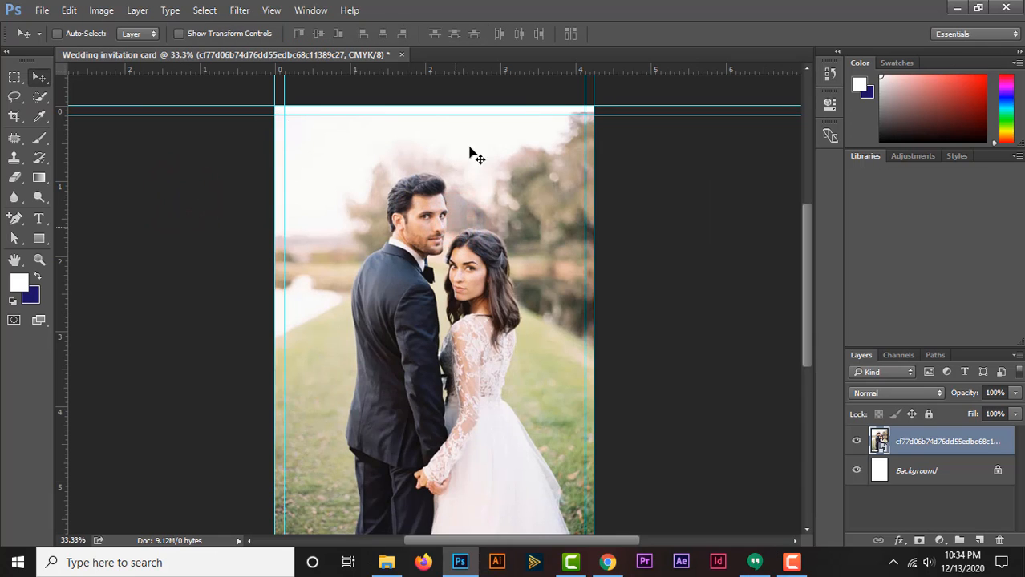
# Transform the couple photo so it spans the full canvas width and sits higher, leaving a white strip along the card's bottom.
pyautogui.hotkey('ctrl', '-')
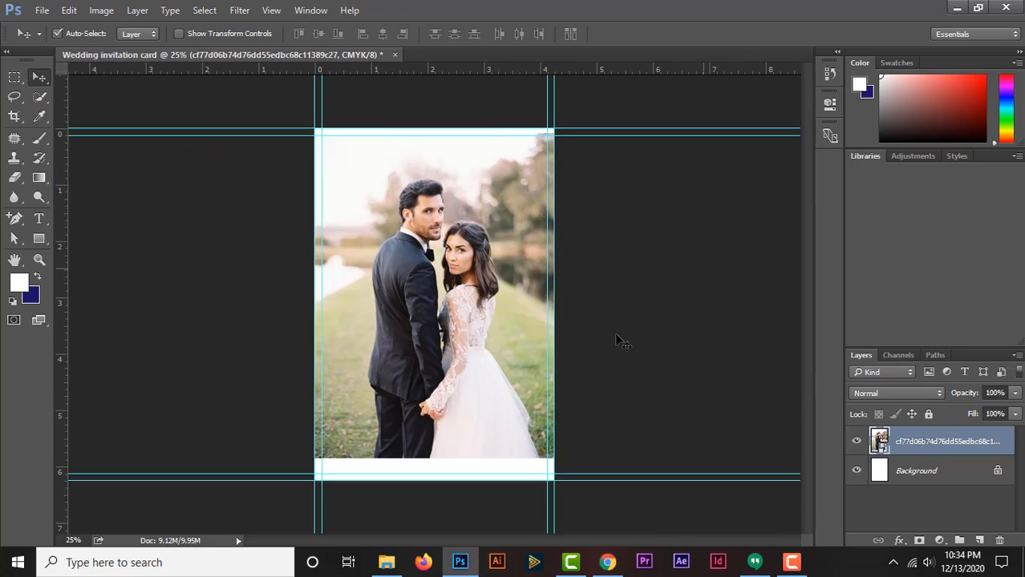
pyautogui.hotkey('ctrl', 't')
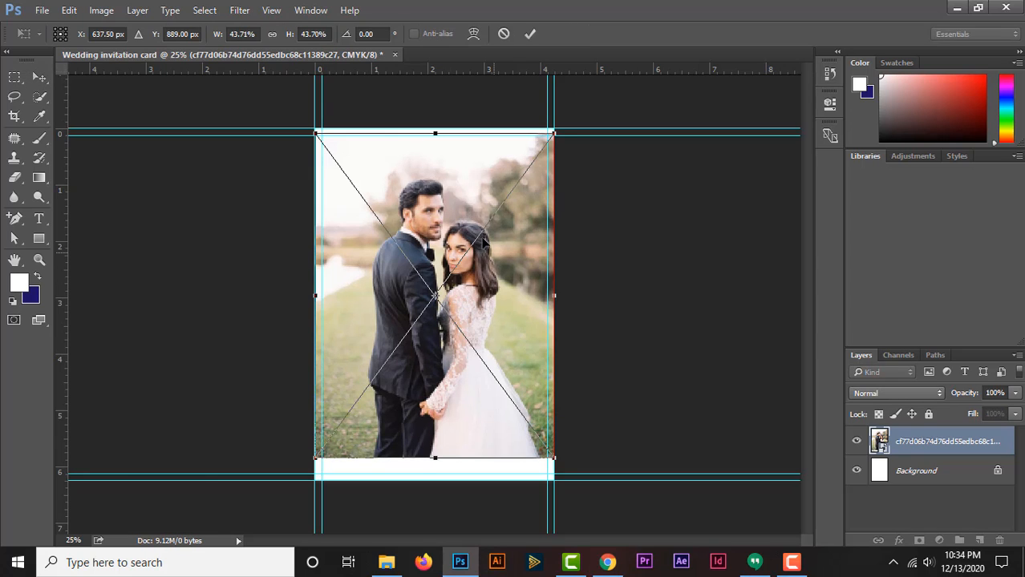
pyautogui.moveTo(555, 459); pyautogui.dragTo(536, 430)
pyautogui.moveTo(458, 360); pyautogui.dragTo(459, 322)
pyautogui.moveTo(536, 387); pyautogui.dragTo(556, 418)
pyautogui.moveTo(495, 345); pyautogui.dragTo(497, 366)
pyautogui.moveTo(559, 437); pyautogui.dragTo(561, 432)
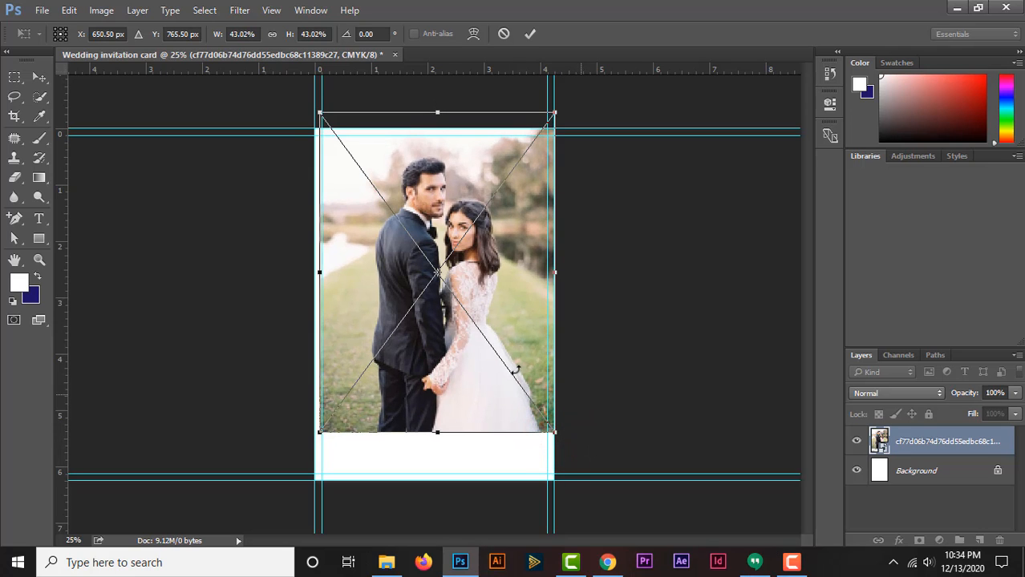
pyautogui.moveTo(516, 370); pyautogui.dragTo(512, 362)
pyautogui.moveTo(554, 426); pyautogui.dragTo(558, 426)
pyautogui.moveTo(515, 396); pyautogui.dragTo(516, 401)
pyautogui.press('Return')
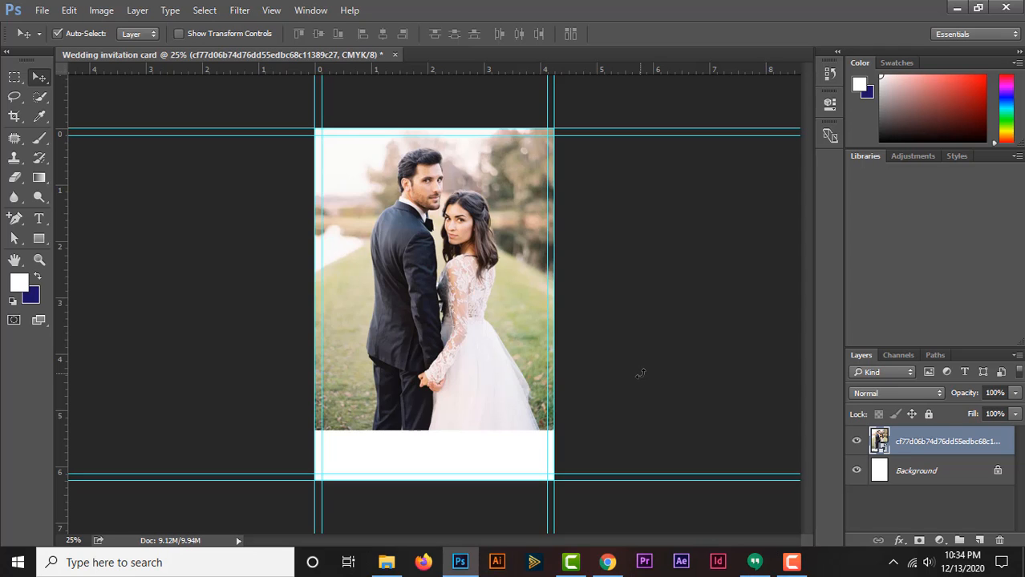
# Add a gradient fill layer above the couple photo and set its starting colour stop to dark purple 260933.
pyautogui.click(940, 541)
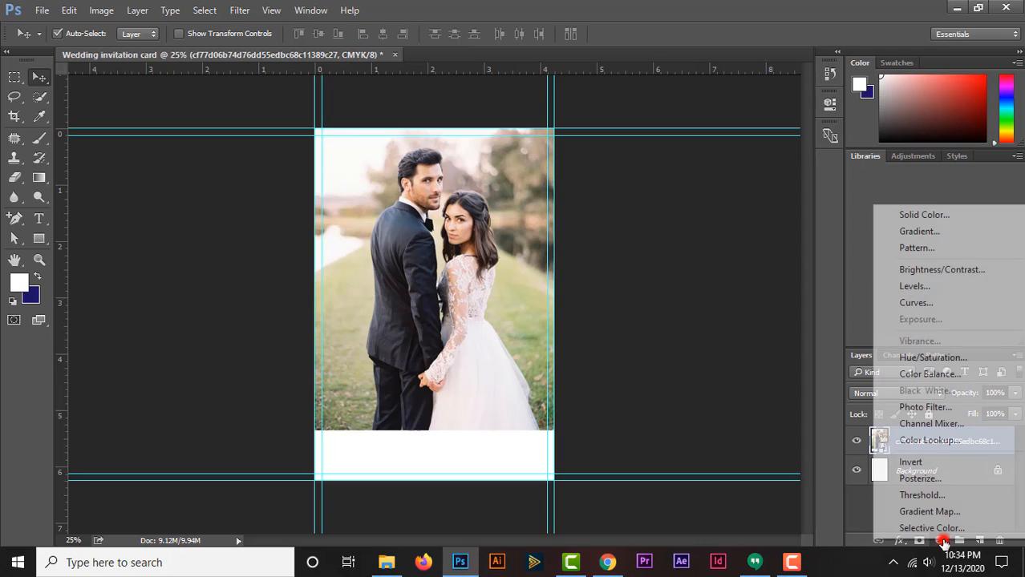
pyautogui.click(928, 231)
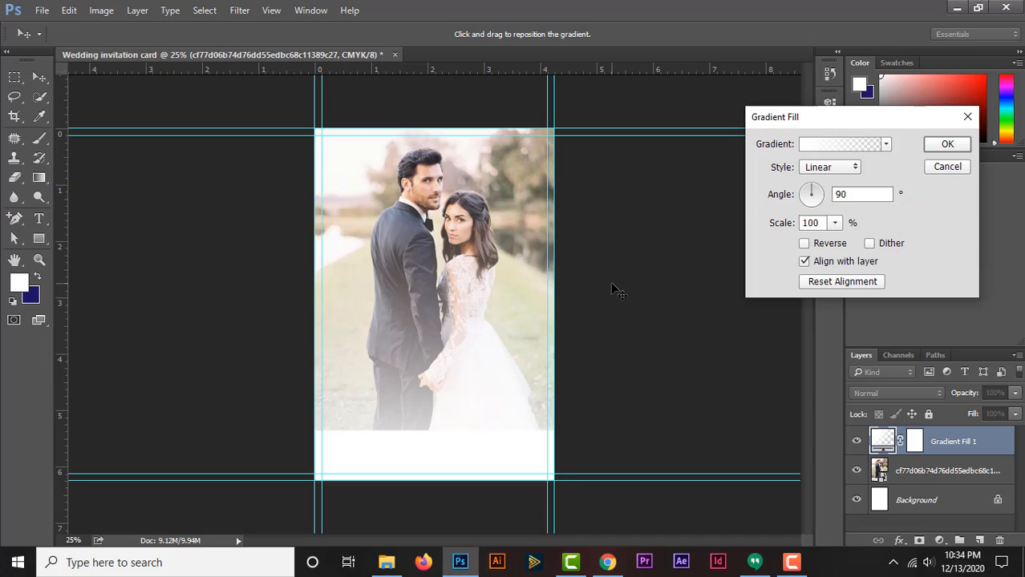
pyautogui.click(852, 145)
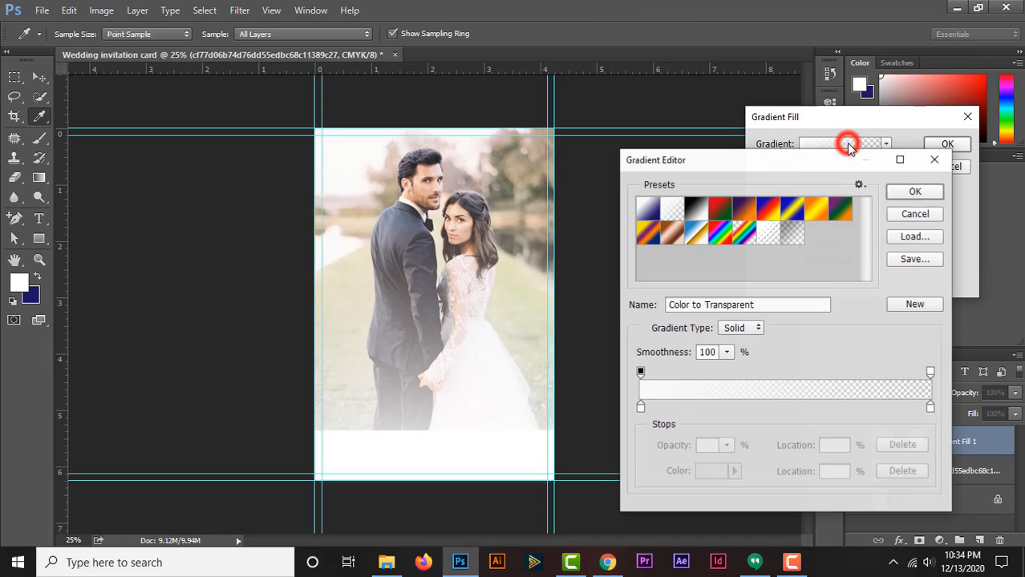
pyautogui.click(640, 409)
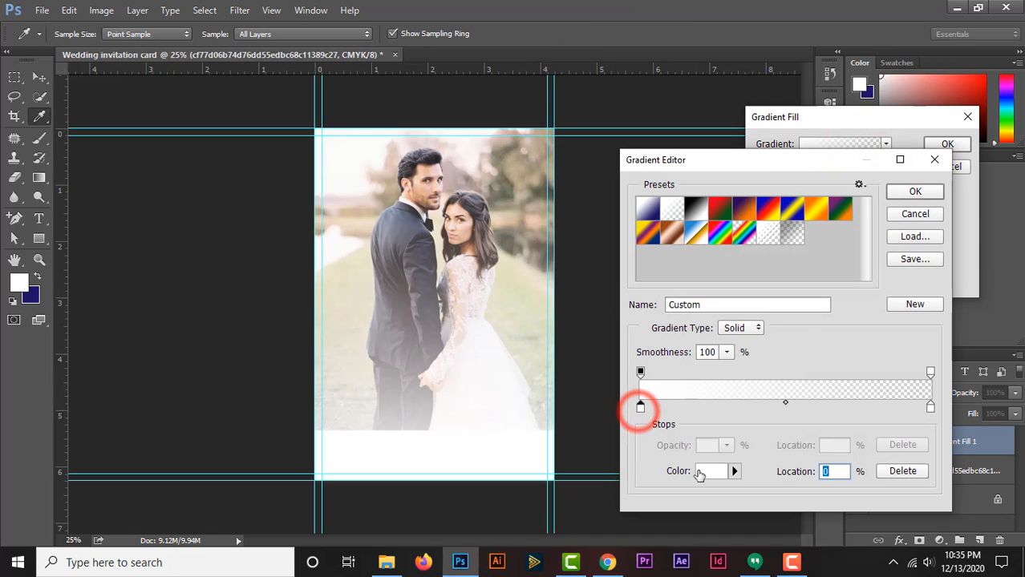
pyautogui.click(708, 471)
pyautogui.moveTo(782, 314); pyautogui.dragTo(782, 296)
pyautogui.moveTo(722, 274)
pyautogui.mouseDown()
pyautogui.moveTo(704, 272)
pyautogui.moveTo(690, 251)
pyautogui.moveTo(708, 286)
pyautogui.moveTo(705, 267)
pyautogui.mouseUp()
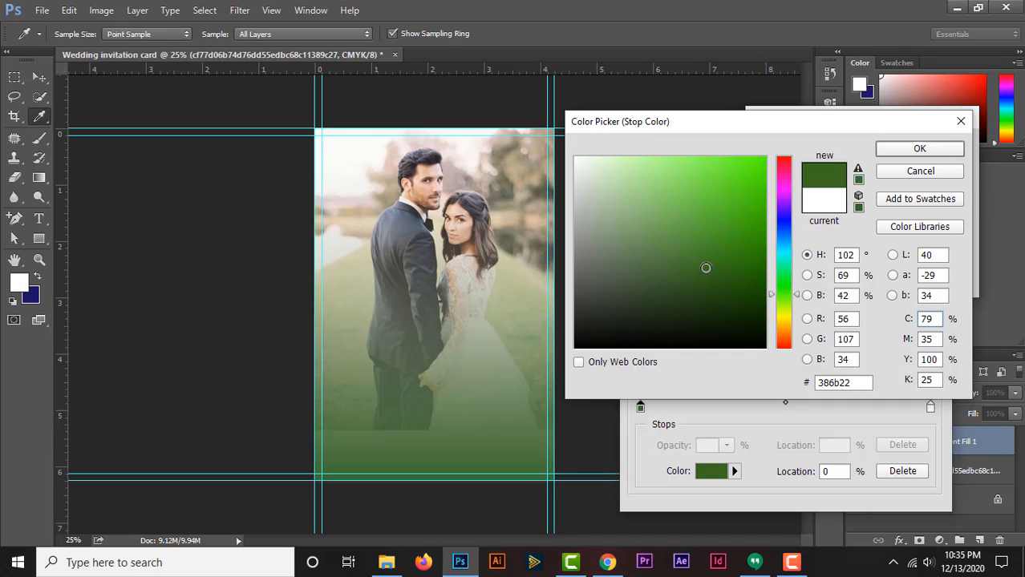
pyautogui.moveTo(785, 233); pyautogui.dragTo(784, 199)
pyautogui.moveTo(726, 273)
pyautogui.mouseDown()
pyautogui.moveTo(721, 298)
pyautogui.moveTo(725, 258)
pyautogui.moveTo(738, 293)
pyautogui.moveTo(718, 327)
pyautogui.moveTo(730, 348)
pyautogui.moveTo(730, 311)
pyautogui.mouseUp()
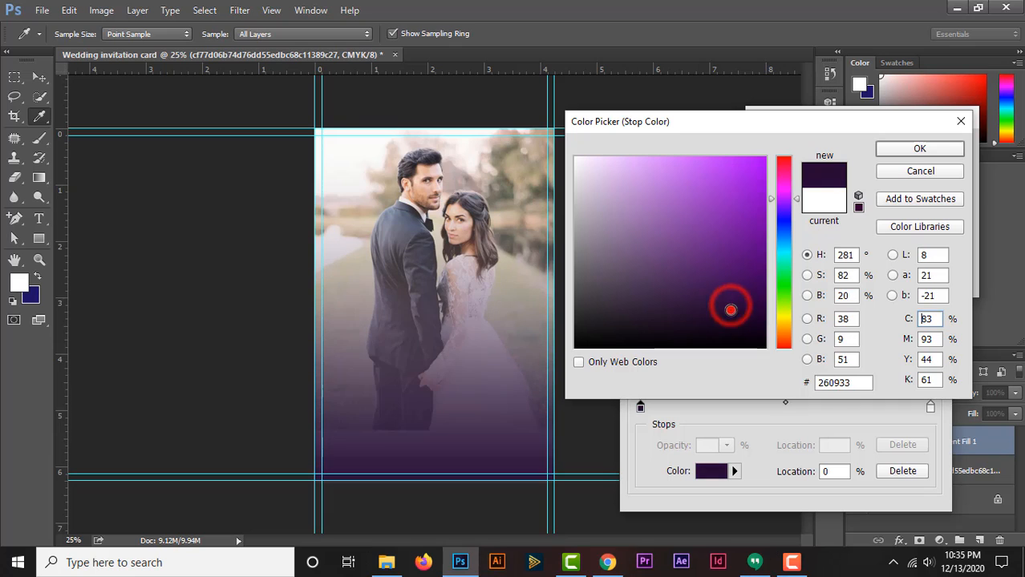
pyautogui.click(922, 150)
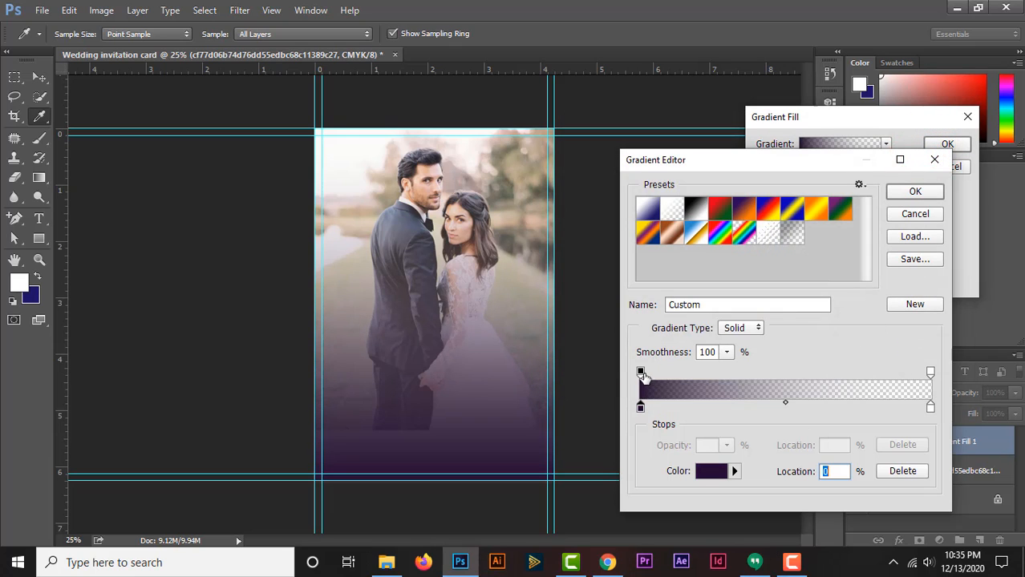
# Shift the gradient's full-opacity stop to location 21% and apply the gradient fill.
pyautogui.moveTo(640, 373); pyautogui.dragTo(706, 373)
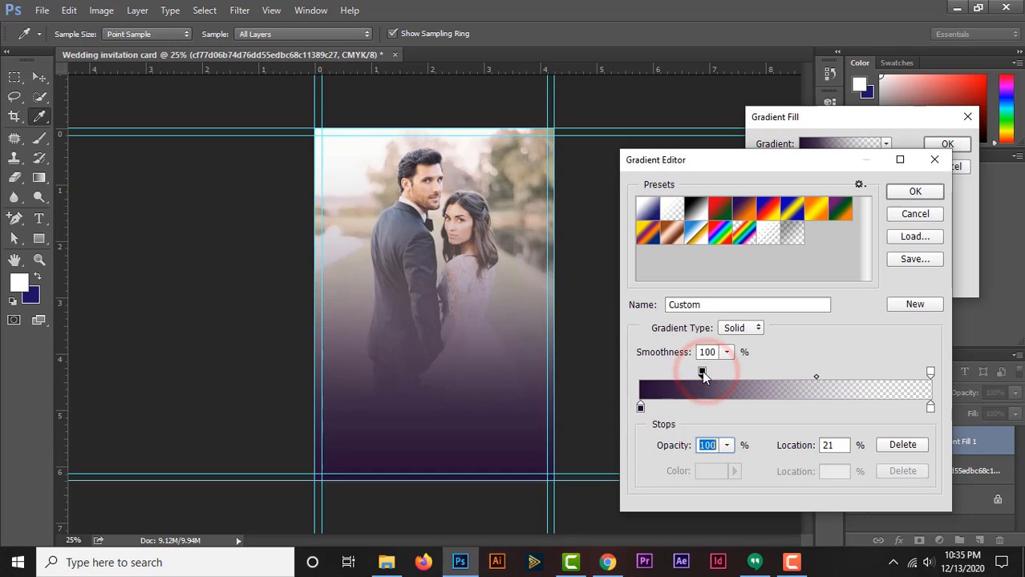
pyautogui.click(908, 193)
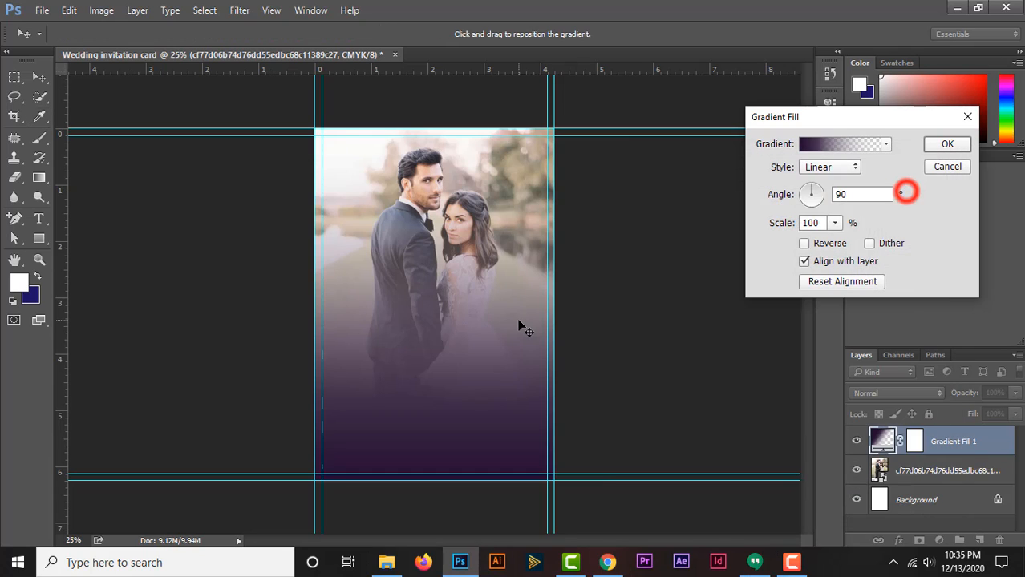
pyautogui.click(949, 145)
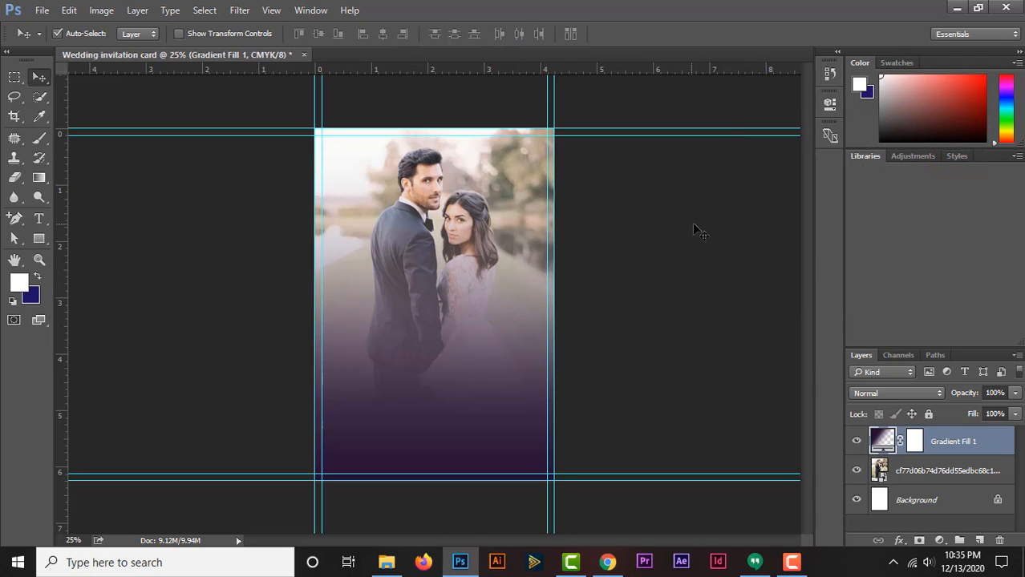
# Add the white text "Save The Date" at 30 pt in Arial Black over the gradient's lower area.
pyautogui.click(38, 218)
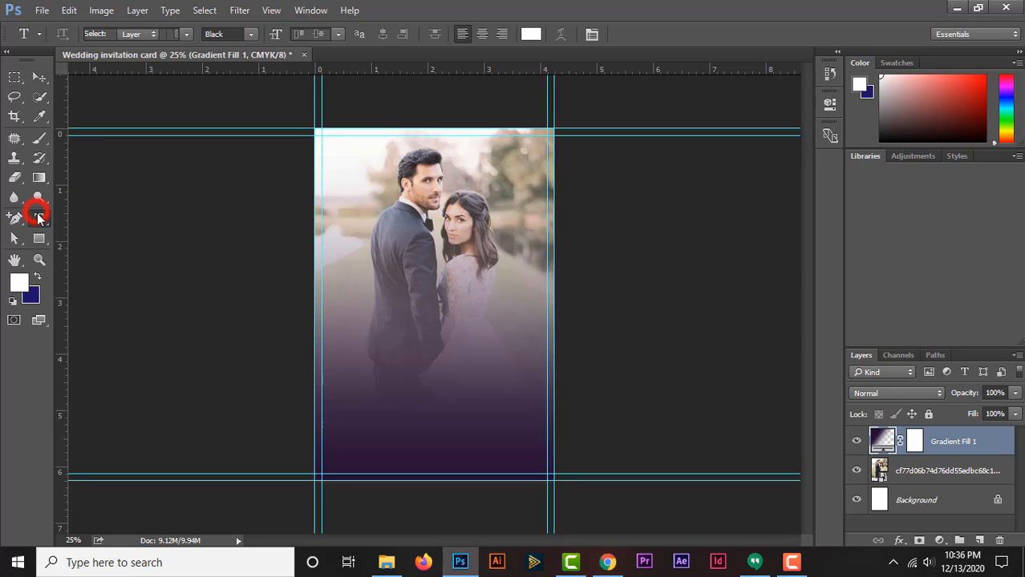
pyautogui.click(411, 390)
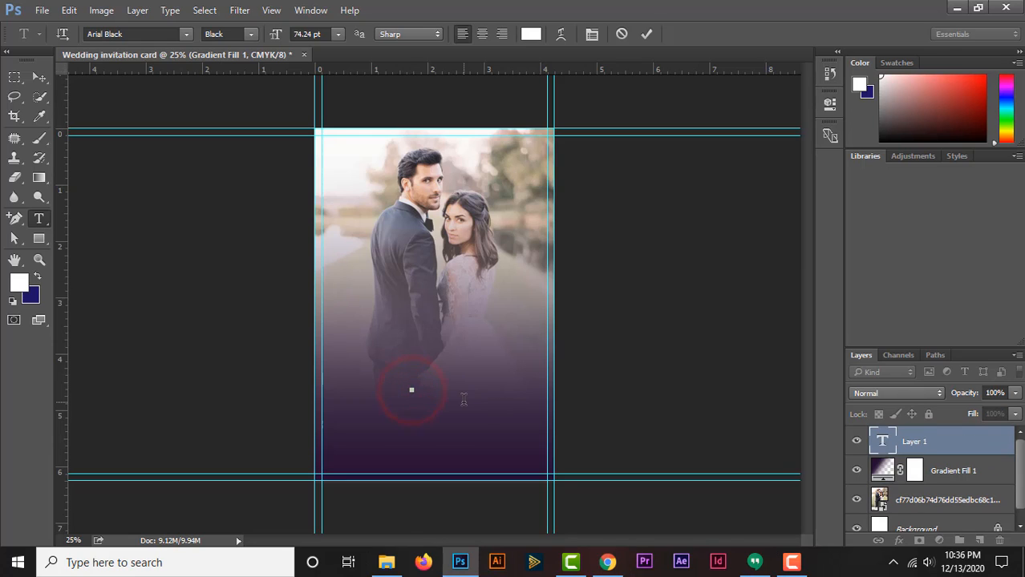
pyautogui.click(338, 34)
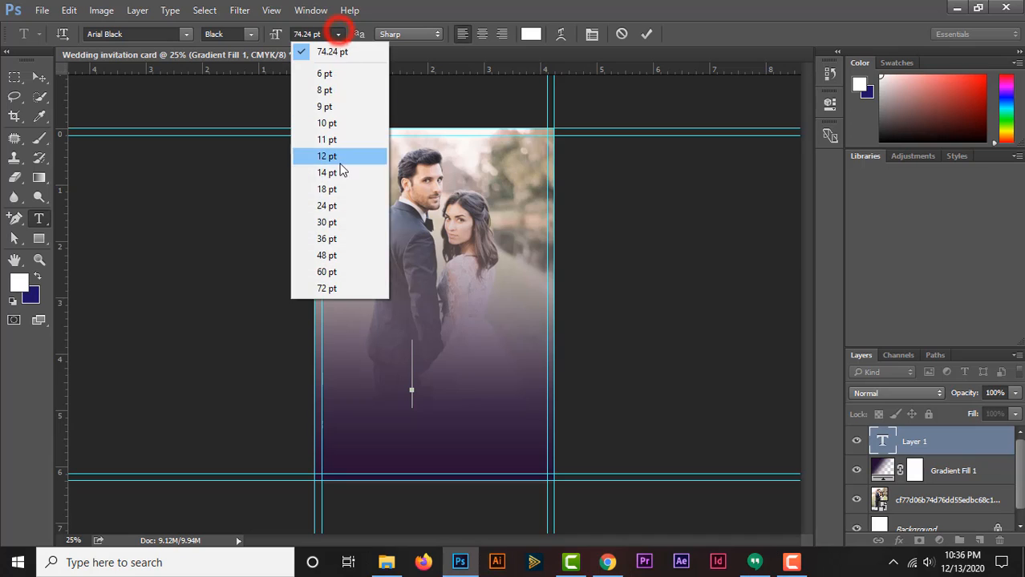
pyautogui.click(328, 223)
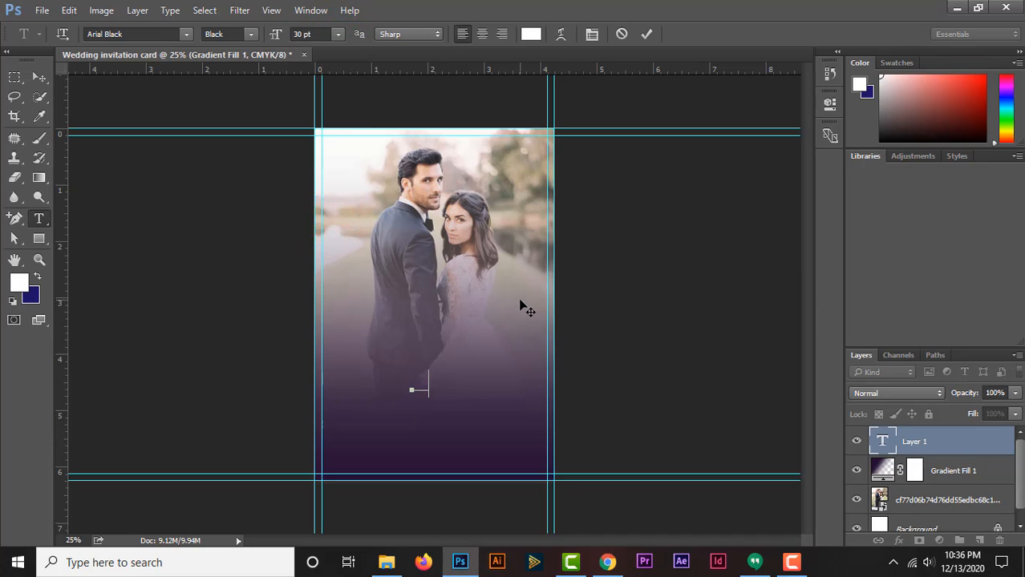
pyautogui.write('Save ')
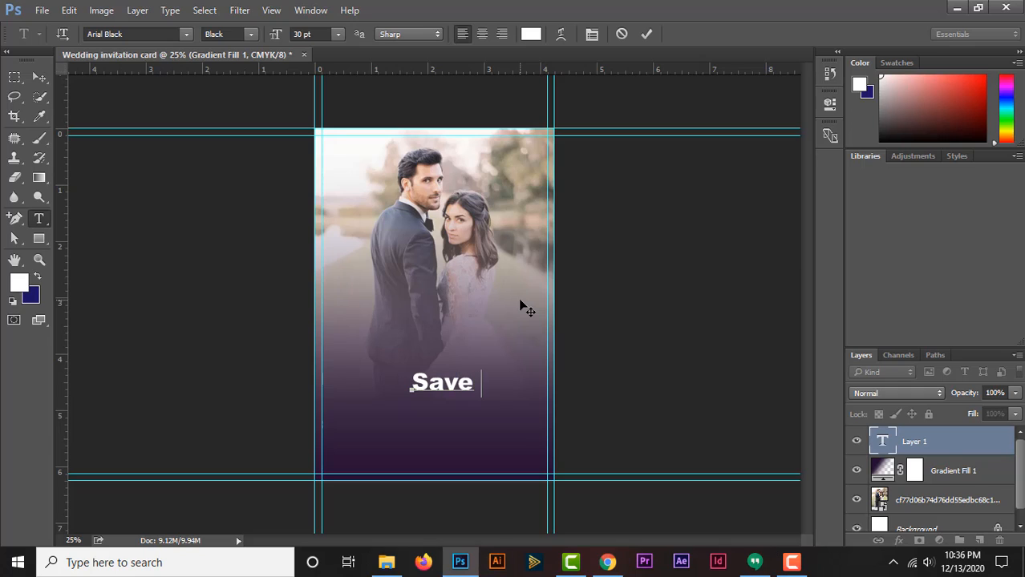
pyautogui.write('The D')
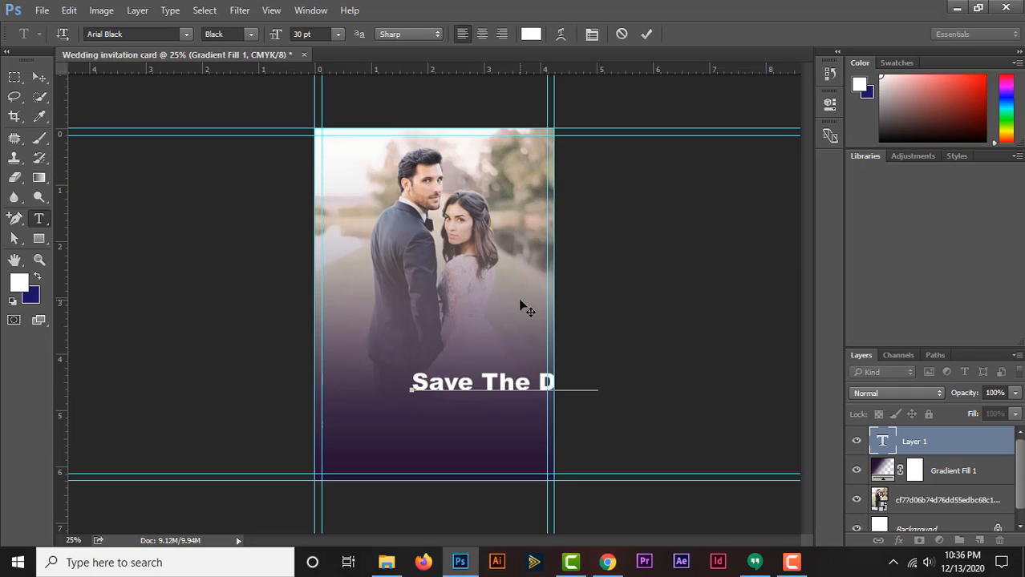
# Reduce the "Save The Date" text to 14 pt and move it up, near the card's horizontal centre.
pyautogui.moveTo(409, 390); pyautogui.dragTo(670, 385)
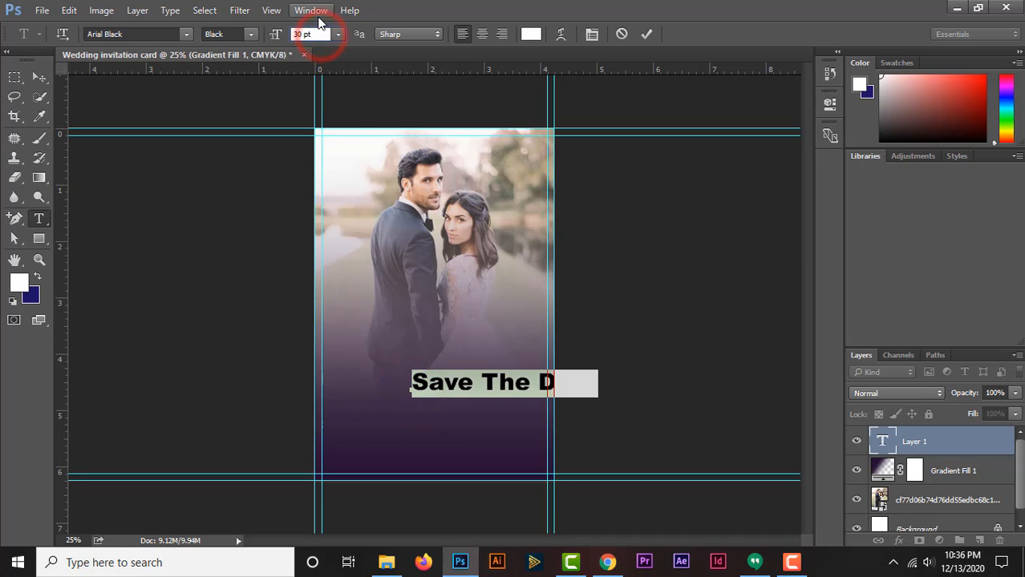
pyautogui.click(338, 34)
pyautogui.click(329, 190)
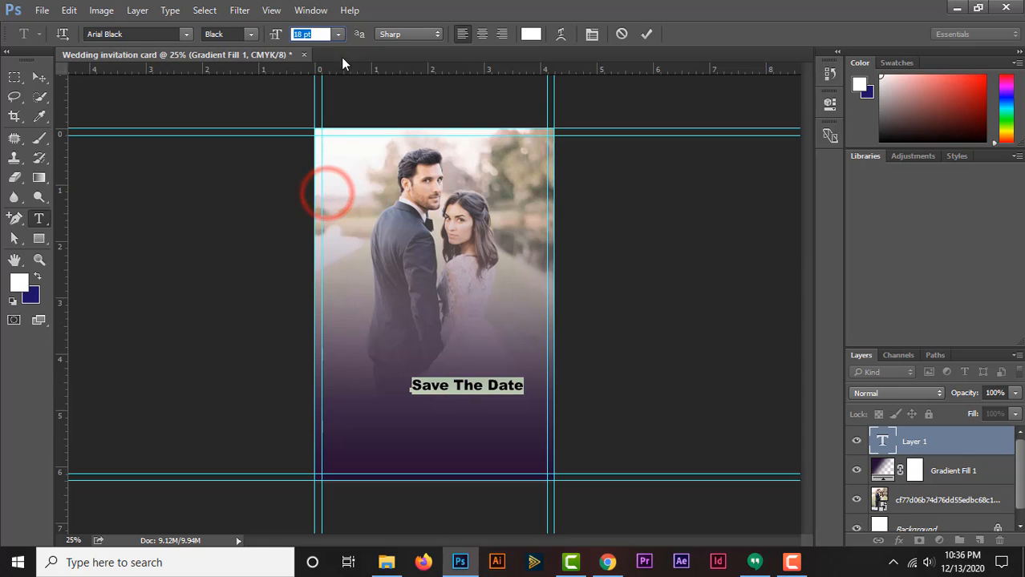
pyautogui.click(337, 34)
pyautogui.click(337, 170)
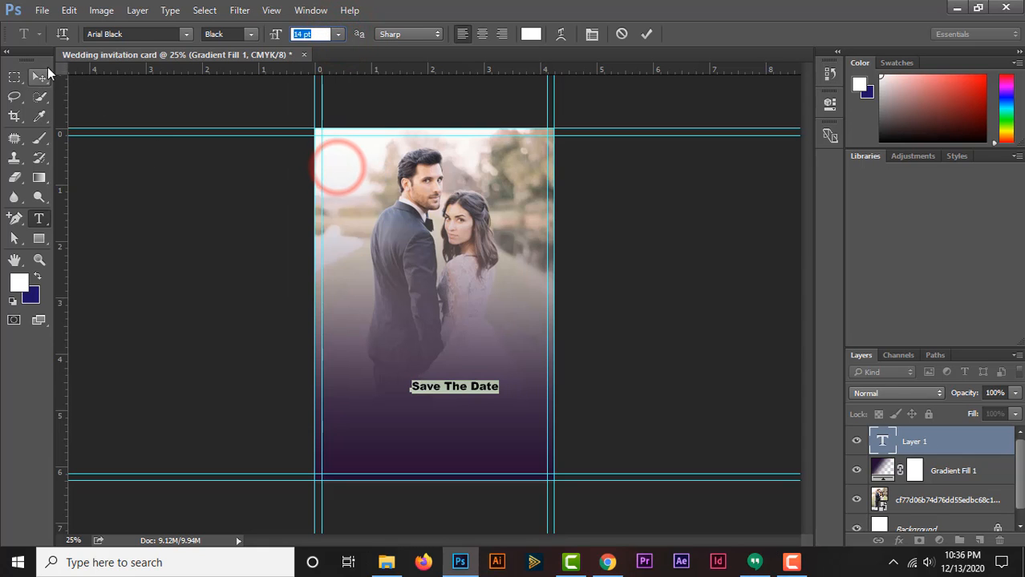
pyautogui.click(39, 77)
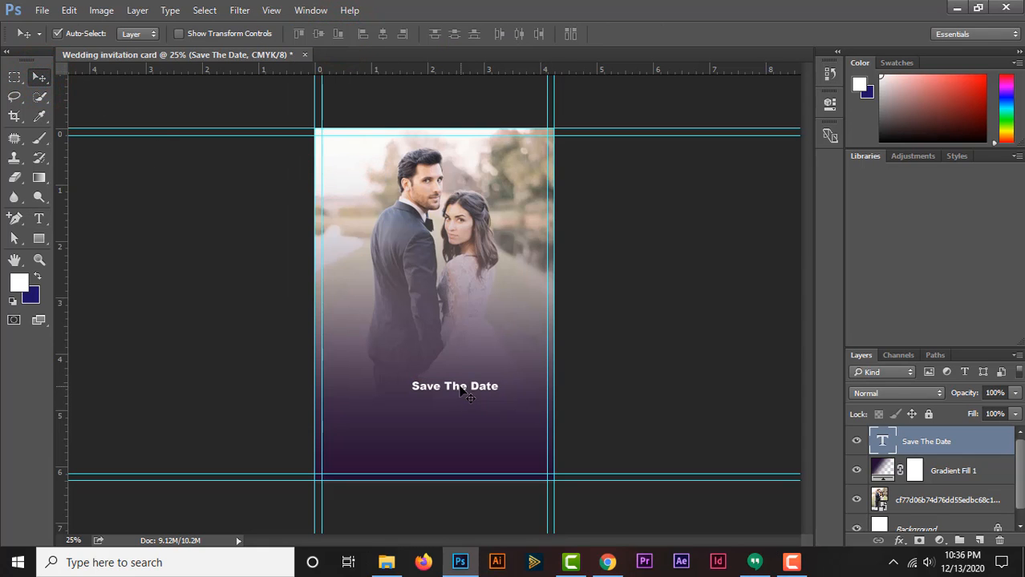
pyautogui.moveTo(460, 388); pyautogui.dragTo(398, 342)
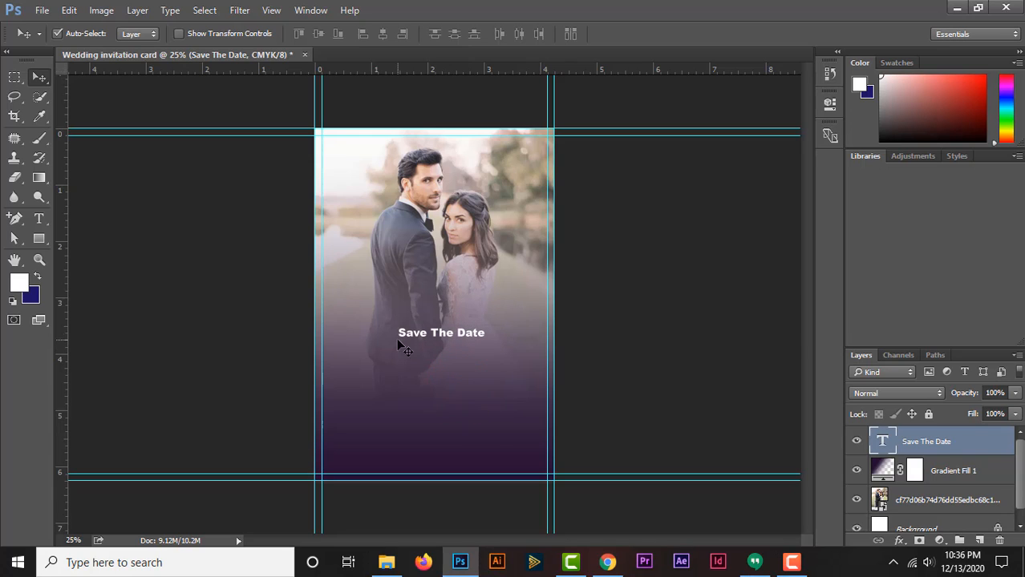
# Set the "Save The Date" text to 12 pt and shift it slightly upward so it sits centred.
pyautogui.click(40, 218)
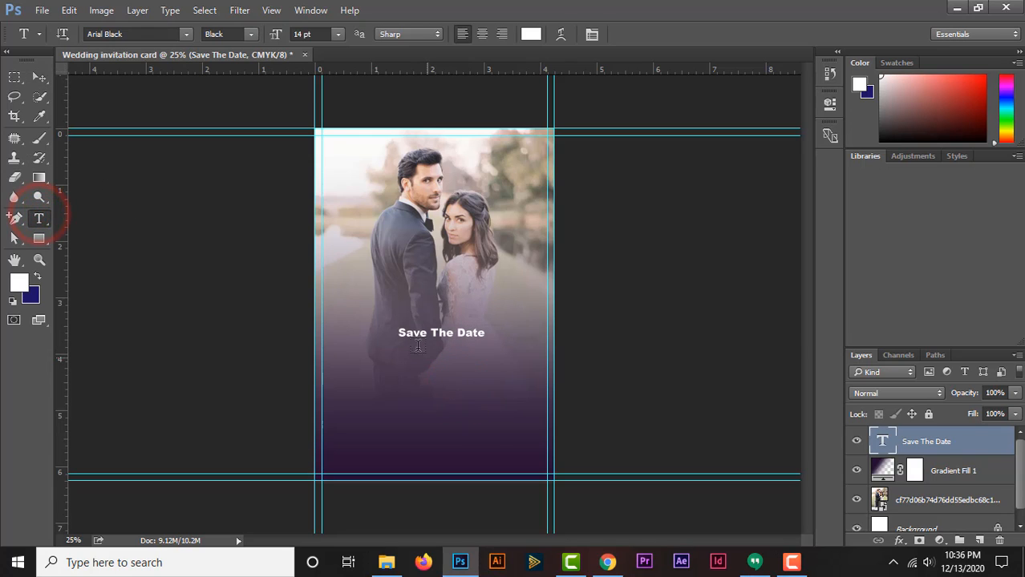
pyautogui.moveTo(400, 336); pyautogui.dragTo(513, 337)
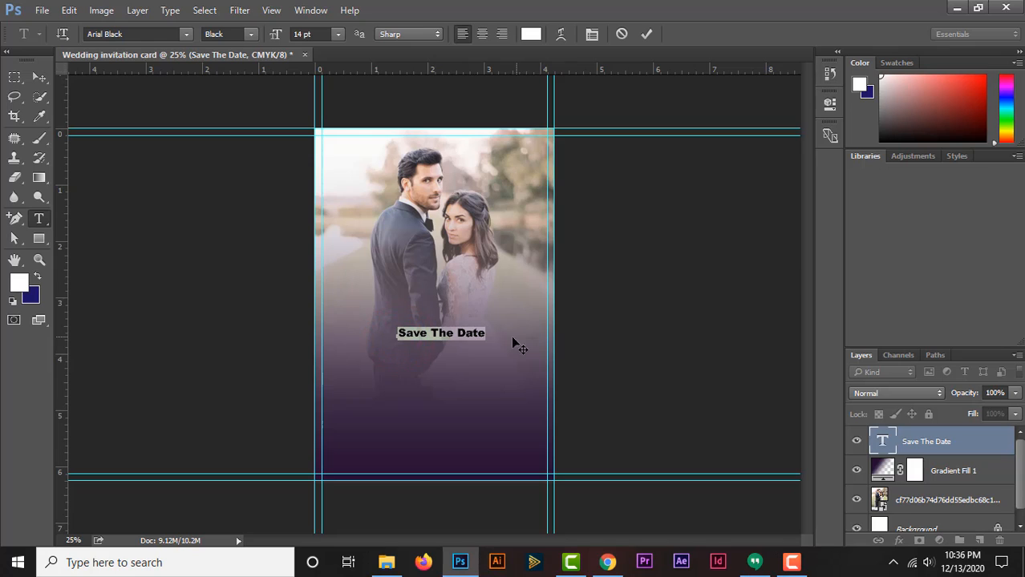
pyautogui.click(314, 34)
pyautogui.press('Down')
pyautogui.press('Down')
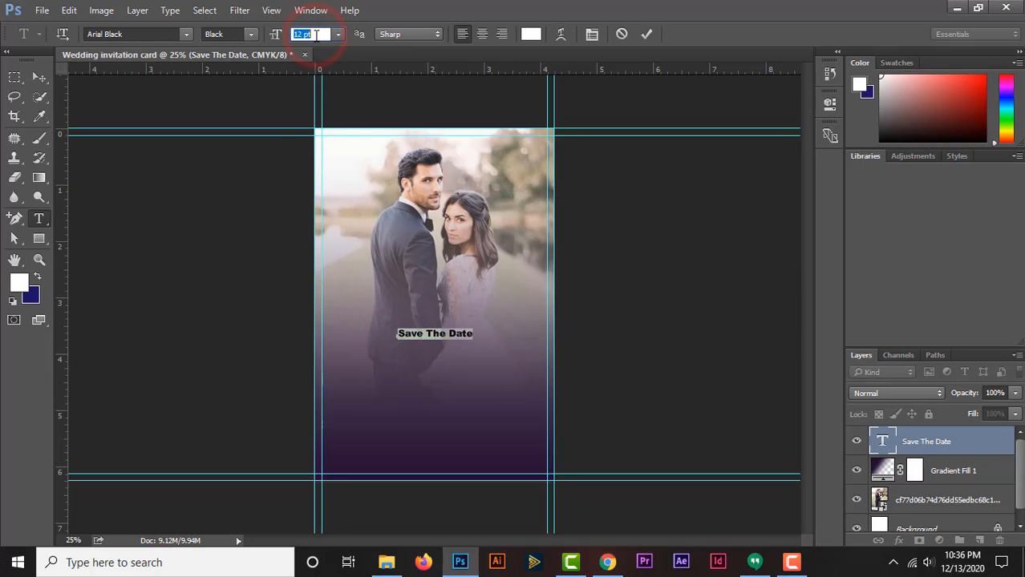
pyautogui.click(39, 77)
pyautogui.moveTo(435, 338); pyautogui.dragTo(434, 335)
pyautogui.click(463, 367)
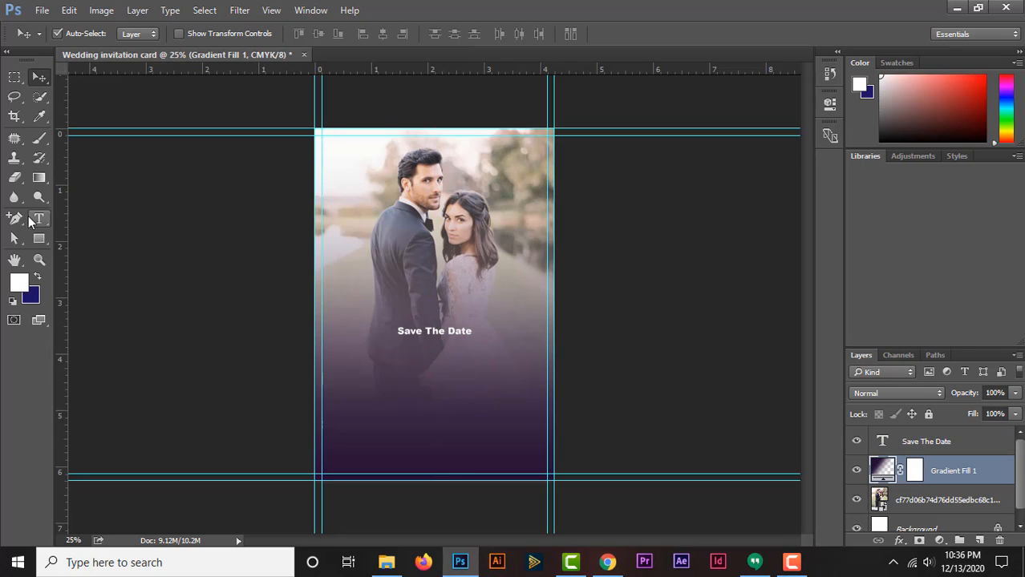
# Add a second white text line reading "The Wedding Celebration" at 12 pt below "Save The Date".
pyautogui.click(39, 217)
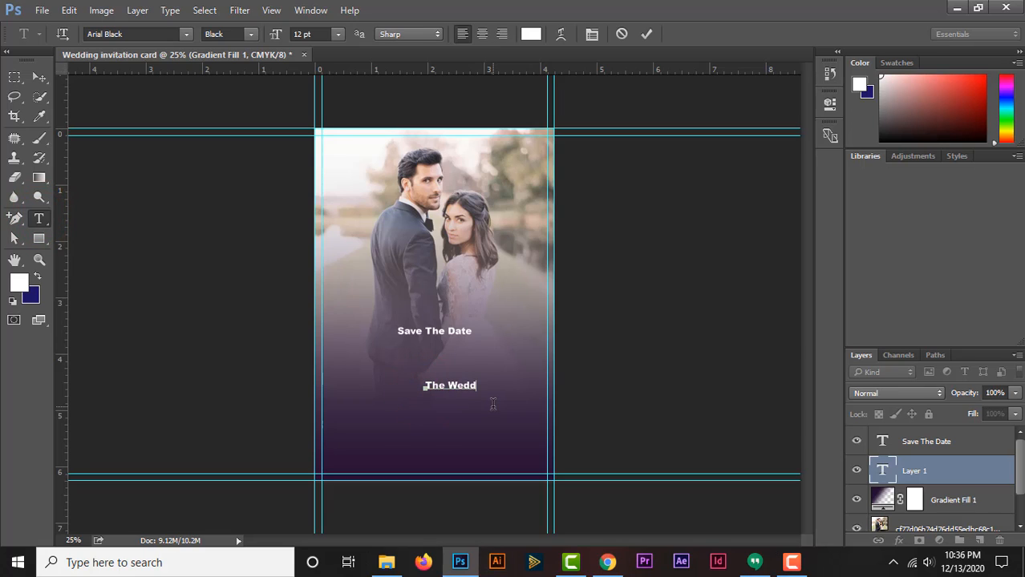
pyautogui.write('ing Celebration')
pyautogui.click(43, 77)
# Position "The Wedding Celebration" centred directly beneath "Save The Date" with a tight gap between the lines.
pyautogui.moveTo(469, 385); pyautogui.dragTo(413, 351)
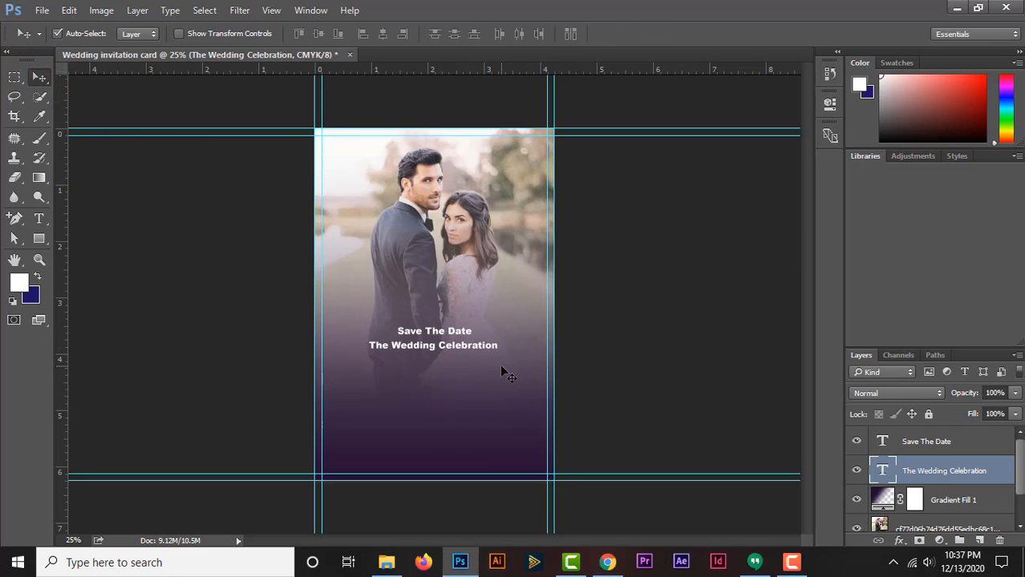
pyautogui.press('Up')
pyautogui.press('Up')
pyautogui.press('Up')
pyautogui.press('Up')
pyautogui.press('Up')
pyautogui.press('Up')
pyautogui.press('Up')
pyautogui.press('Up')
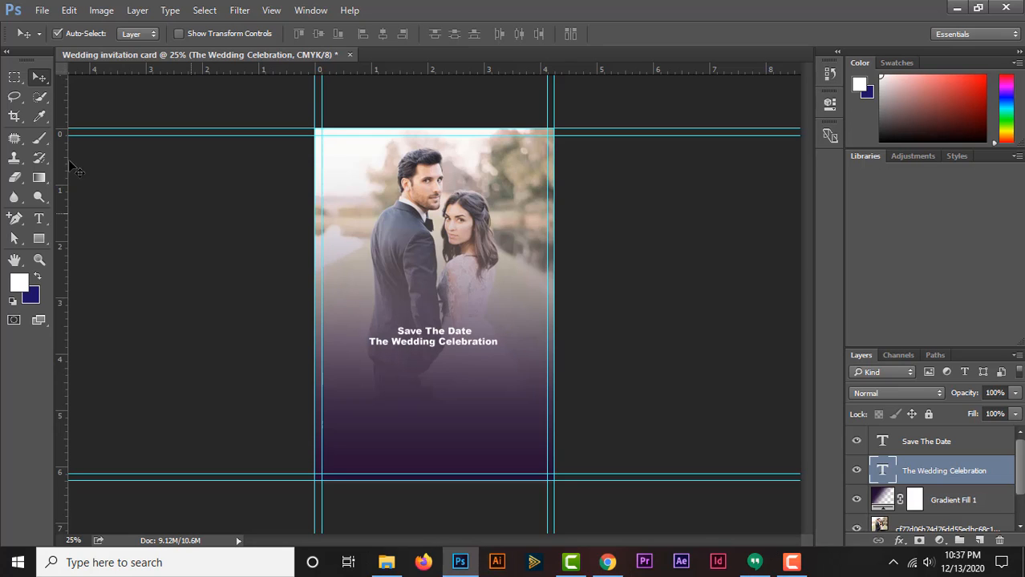
# Reduce the font size of "The Wedding Celebration" to 8 pt.
pyautogui.click(39, 218)
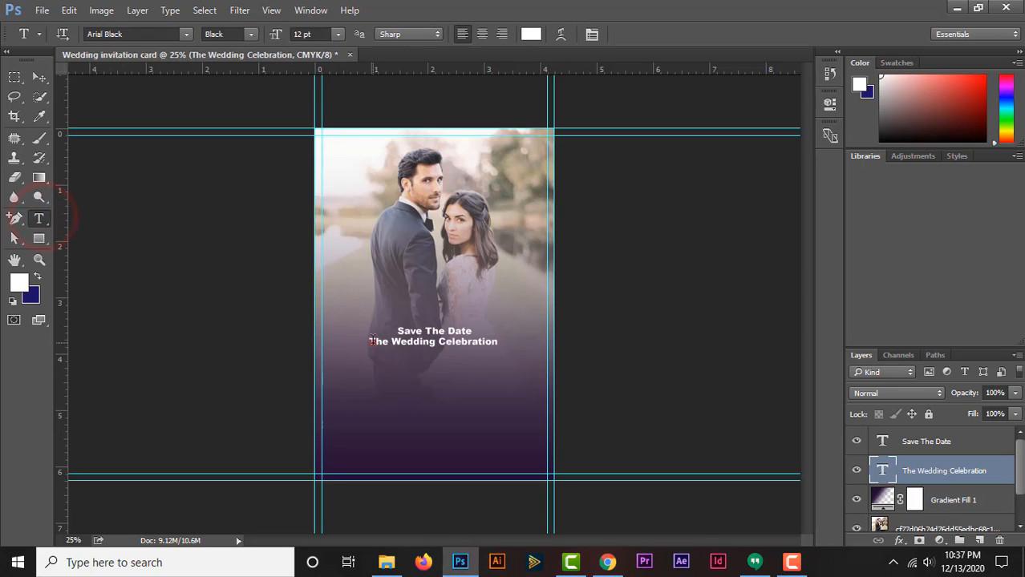
pyautogui.moveTo(372, 342); pyautogui.dragTo(497, 342)
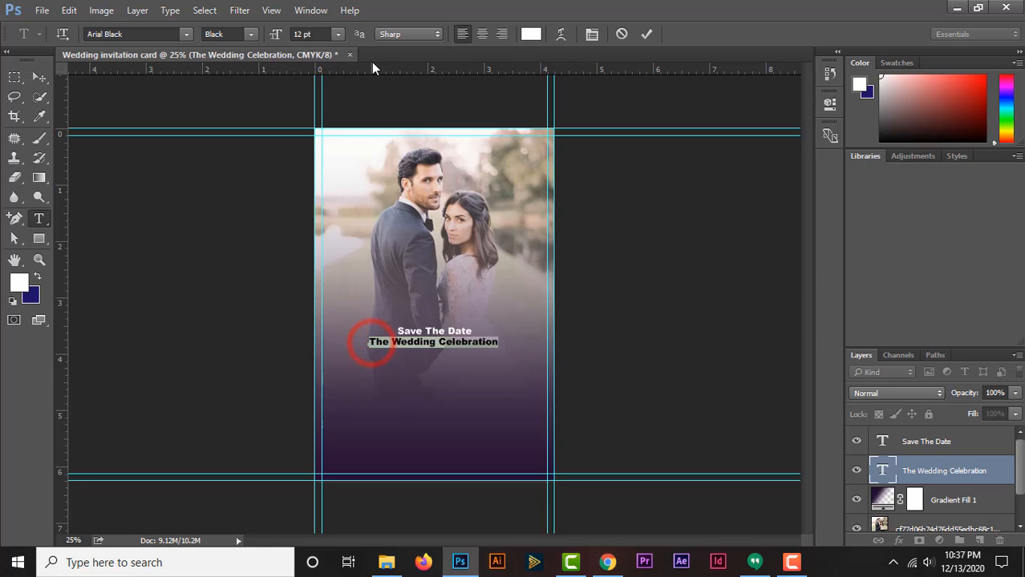
pyautogui.click(304, 34)
pyautogui.write('10')
pyautogui.press('Return')
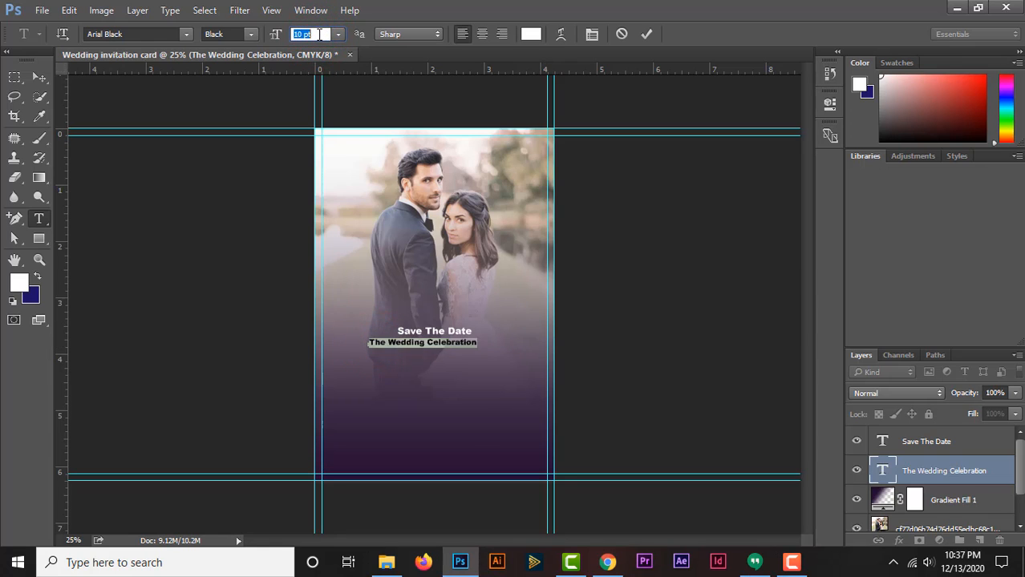
pyautogui.write('8')
pyautogui.press('Return')
pyautogui.click(38, 77)
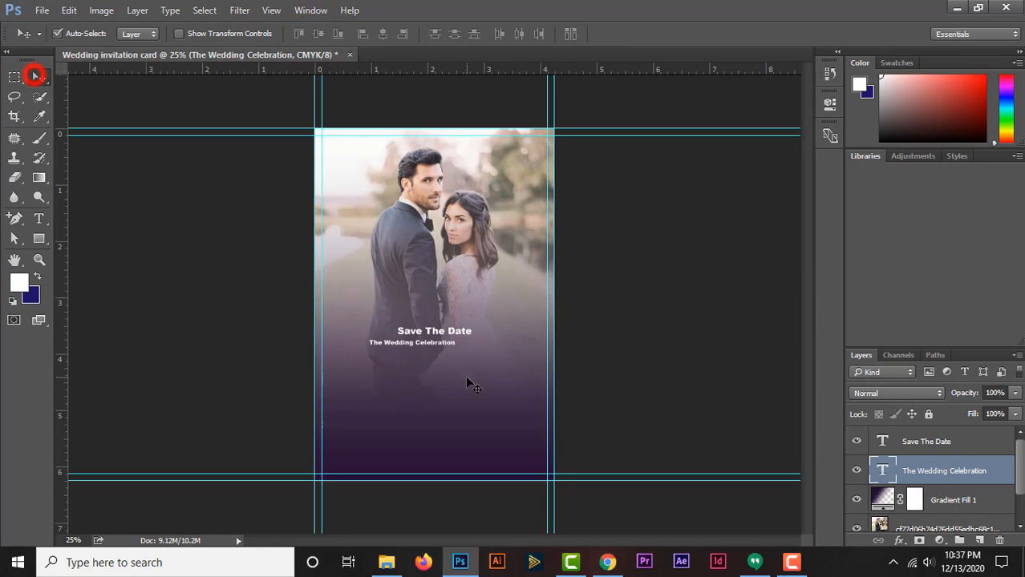
# Realign the smaller "The Wedding Celebration" line so it is centred close under "Save The Date".
pyautogui.moveTo(427, 348); pyautogui.dragTo(444, 355)
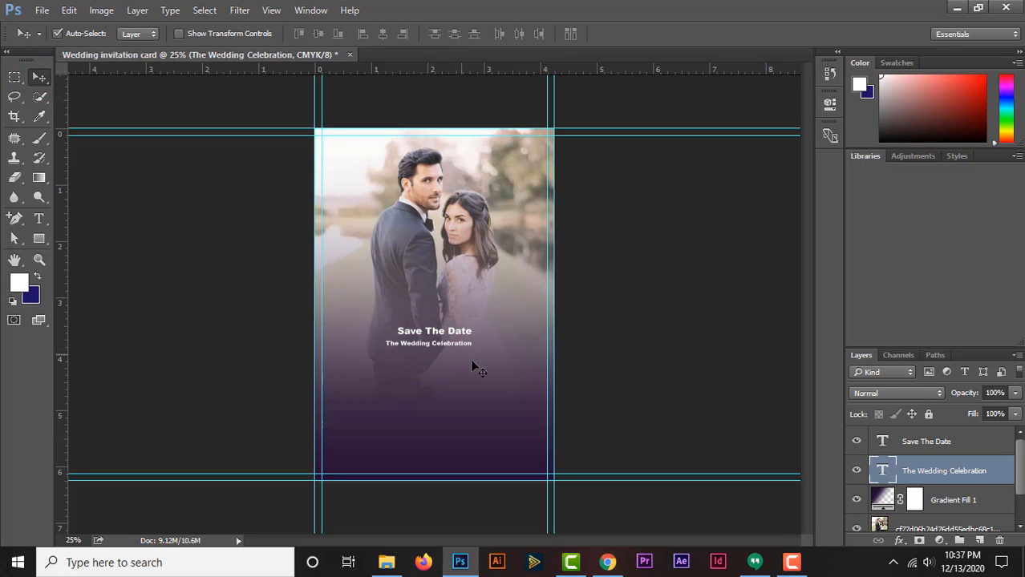
pyautogui.press('Right')
pyautogui.press('Right')
pyautogui.press('Right')
pyautogui.press('Right')
pyautogui.press('Right')
pyautogui.press('Right')
pyautogui.press('Right')
pyautogui.press('Right')
pyautogui.press('Up')
pyautogui.press('Up')
pyautogui.press('Up')
pyautogui.press('Up')
pyautogui.press('Up')
pyautogui.press('Up')
pyautogui.press('Up')
pyautogui.press('Up')
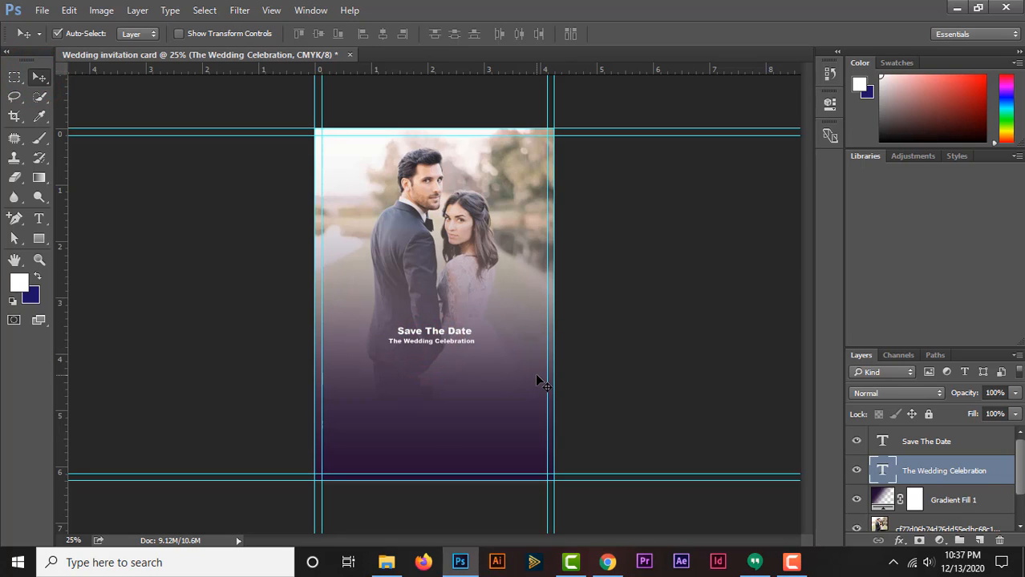
pyautogui.press('Right')
pyautogui.press('Right')
pyautogui.press('Right')
pyautogui.press('Right')
pyautogui.press('Right')
pyautogui.press('Right')
pyautogui.press('Right')
pyautogui.press('Right')
pyautogui.click(37, 78)
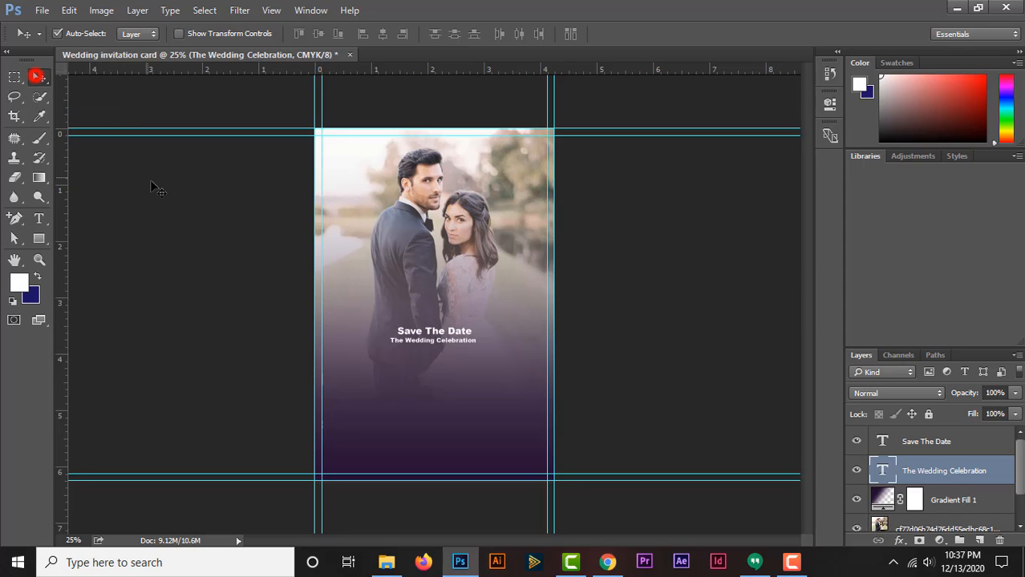
# Add a white 8 pt text line with the couple's first names joined by an ampersand, below "The Wedding Celebration".
pyautogui.click(164, 197)
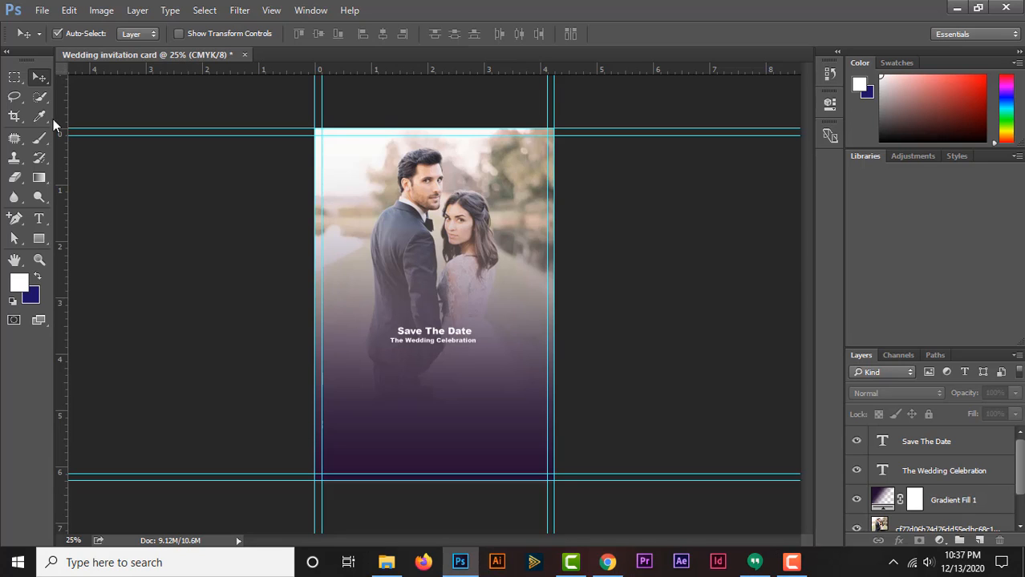
pyautogui.click(38, 78)
pyautogui.click(39, 219)
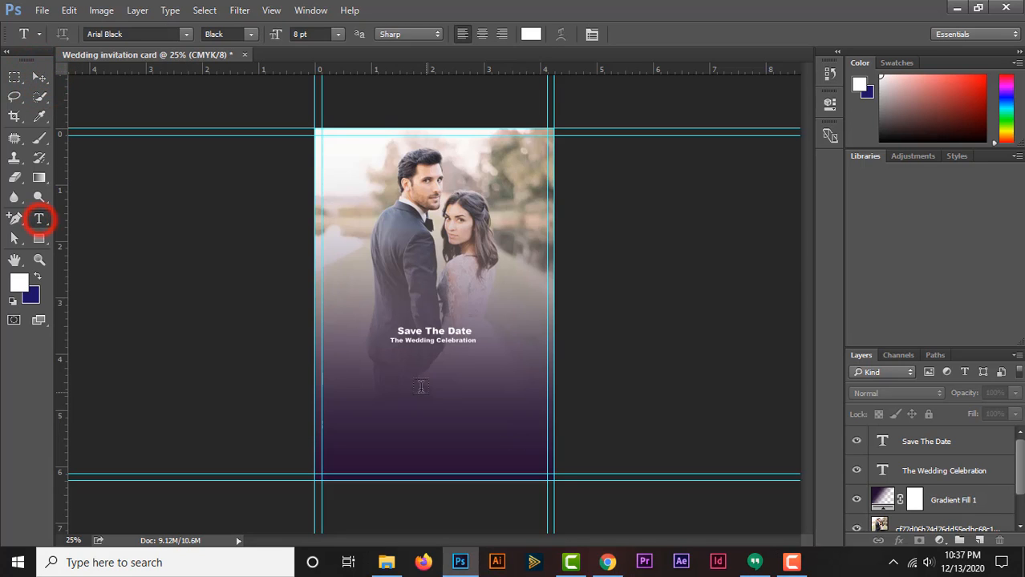
pyautogui.click(421, 389)
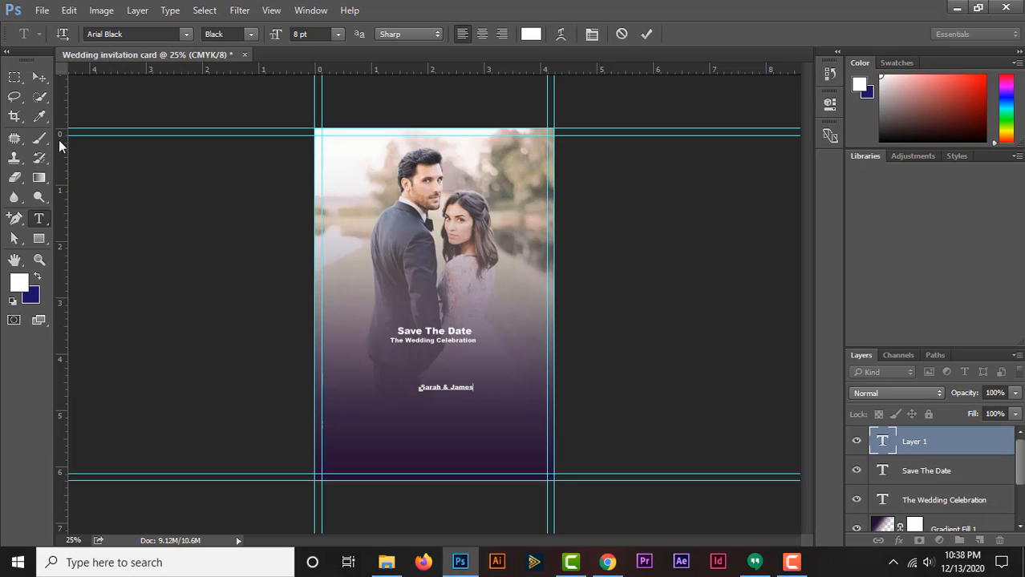
pyautogui.write('Sarah & James')
pyautogui.click(40, 77)
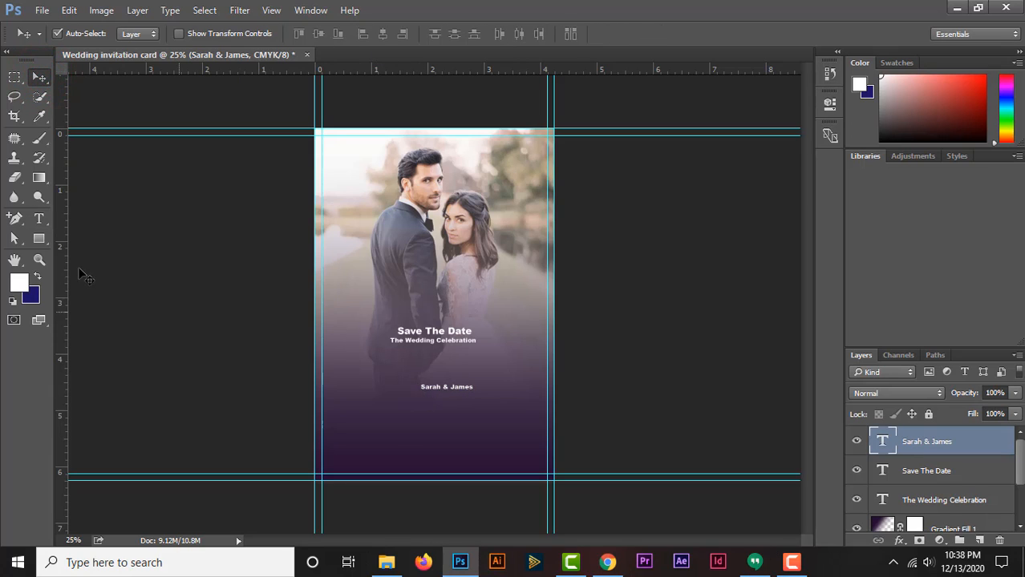
# Move the couple's names line up so it is centred a short distance beneath "The Wedding Celebration".
pyautogui.click(39, 218)
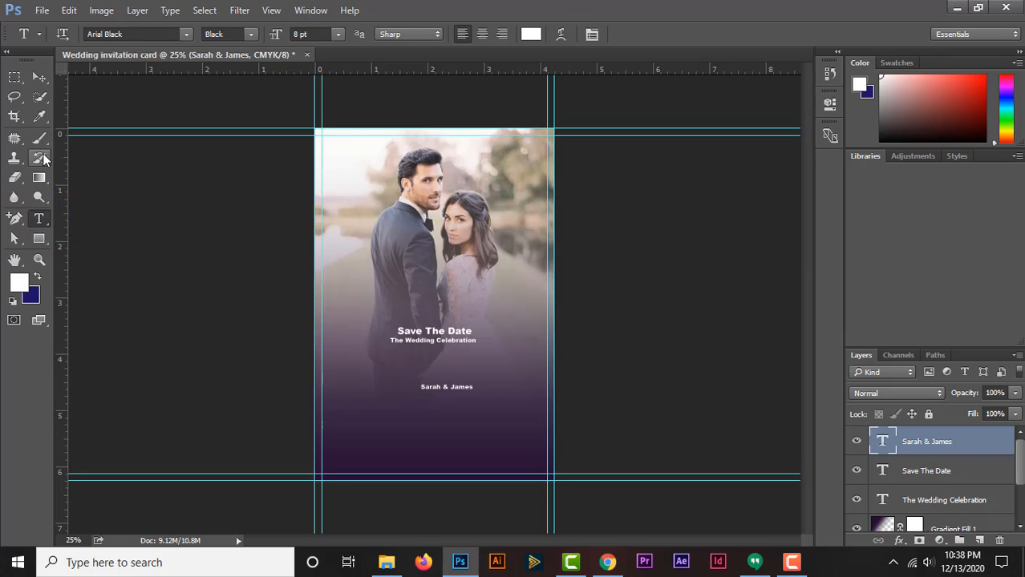
pyautogui.moveTo(39, 218); pyautogui.dragTo(79, 218)
pyautogui.click(36, 76)
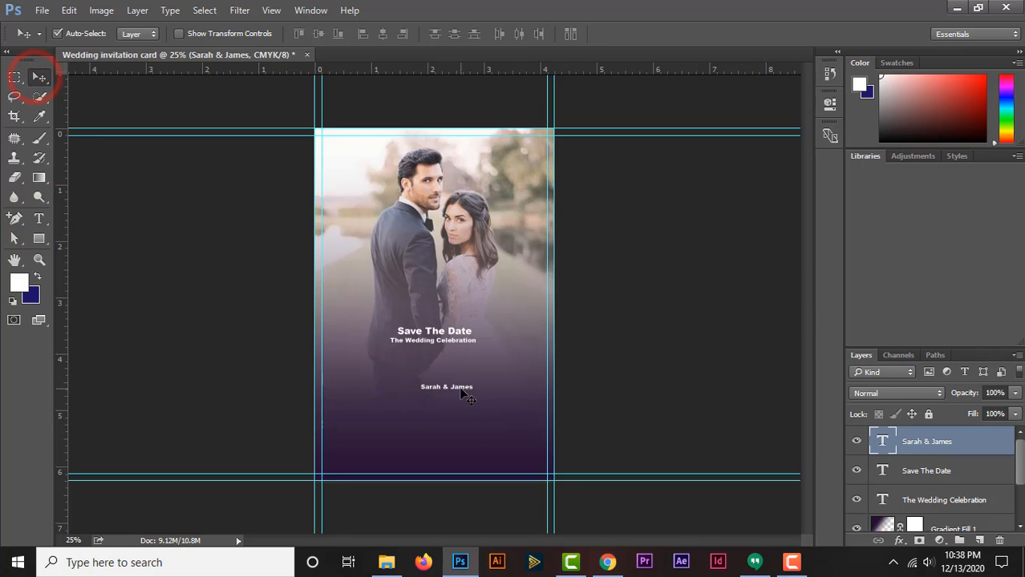
pyautogui.moveTo(462, 393); pyautogui.dragTo(449, 362)
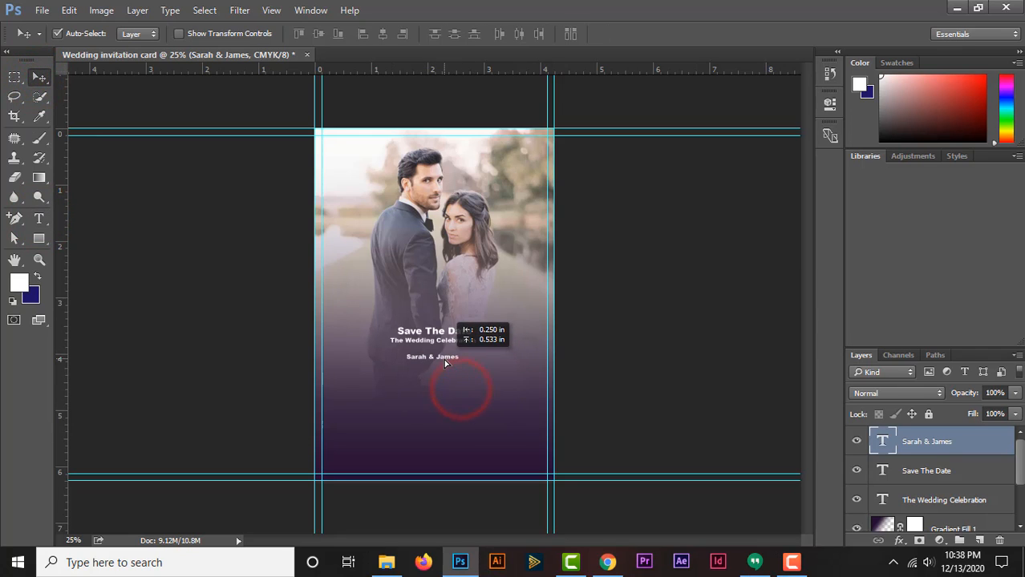
# Enlarge the couple's names to 24 pt and recentre the line just below "The Wedding Celebration".
pyautogui.doubleClick(884, 443)
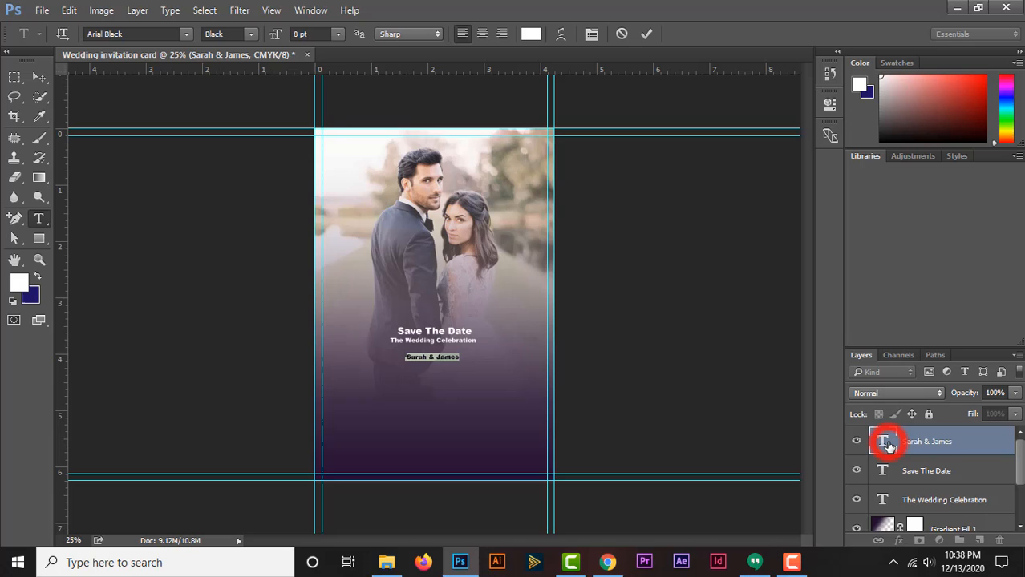
pyautogui.click(338, 39)
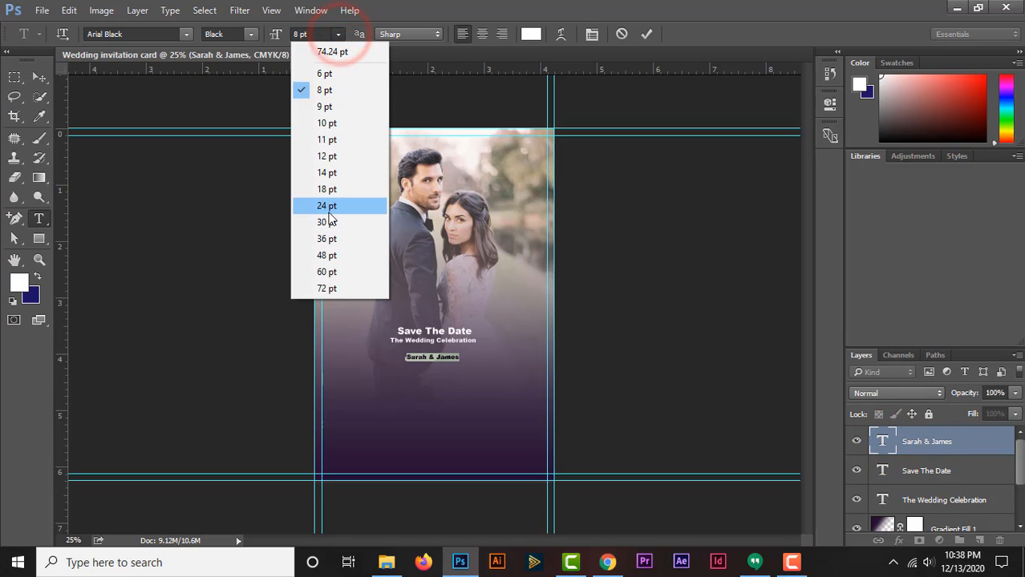
pyautogui.click(327, 225)
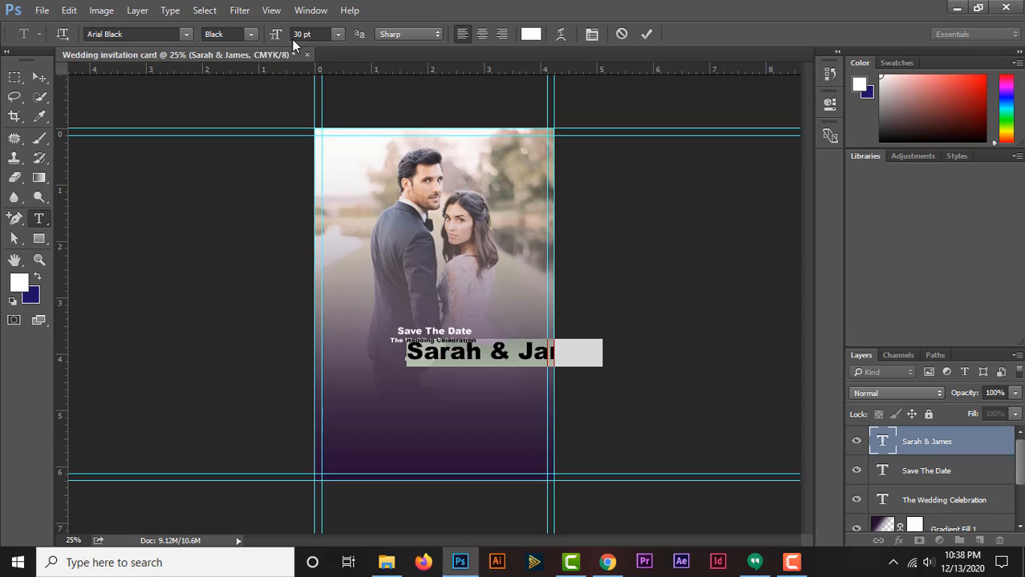
pyautogui.click(324, 33)
pyautogui.scroll(-5, 323, 34)
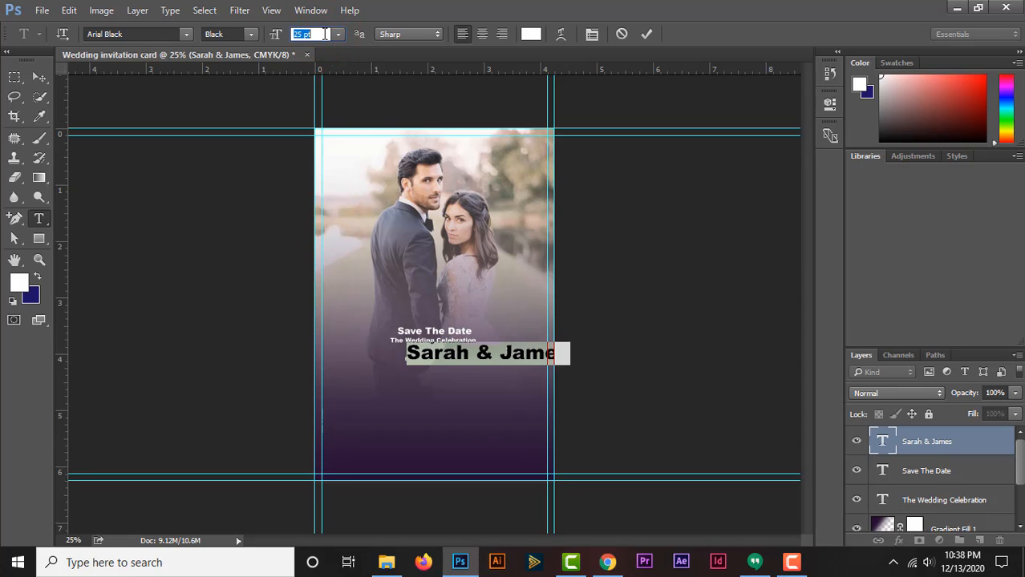
pyautogui.click(39, 77)
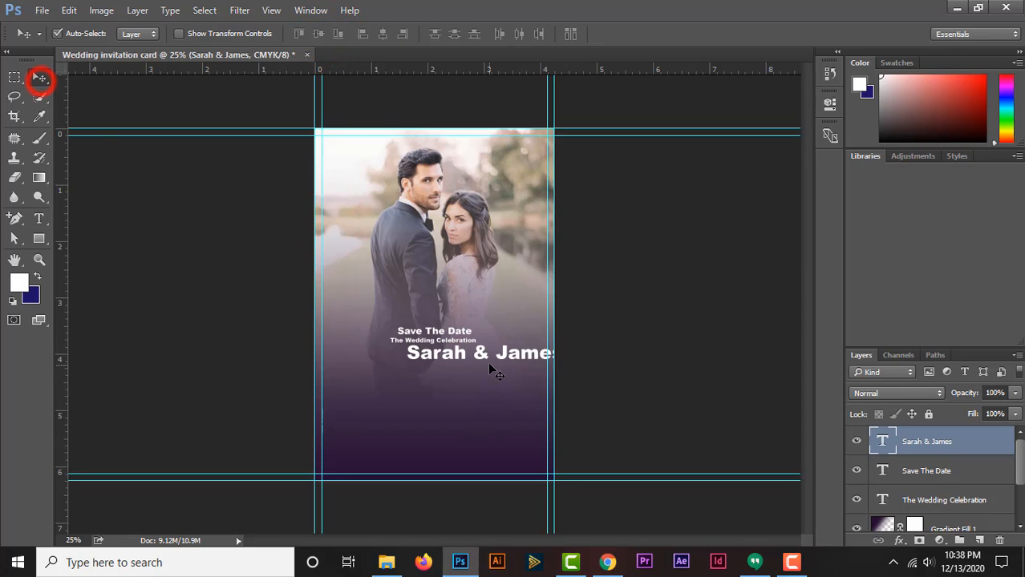
pyautogui.moveTo(487, 362); pyautogui.dragTo(442, 367)
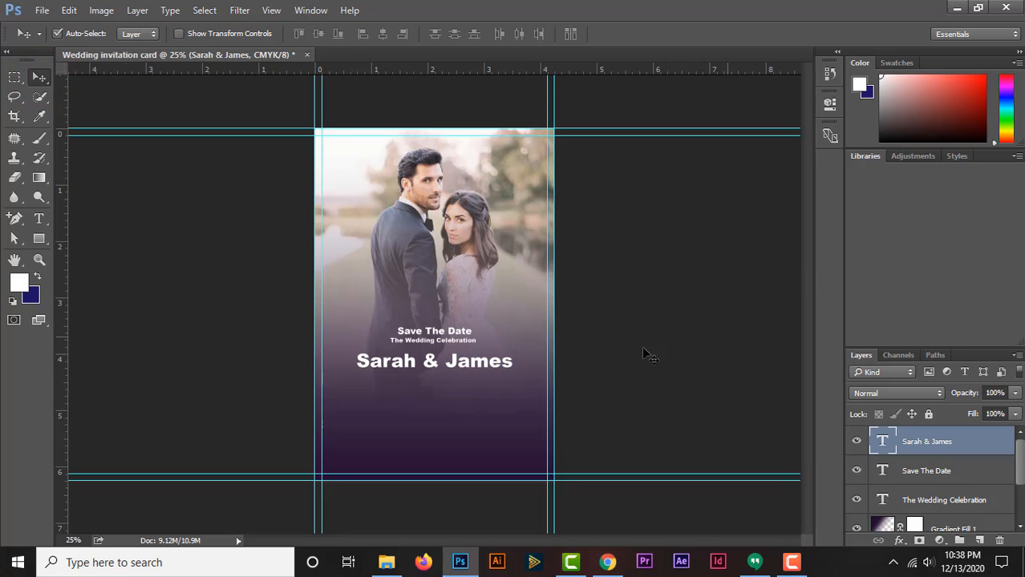
# Try successive fonts on the couple's names and settle on the script font Back to Black Demo.
pyautogui.click(38, 218)
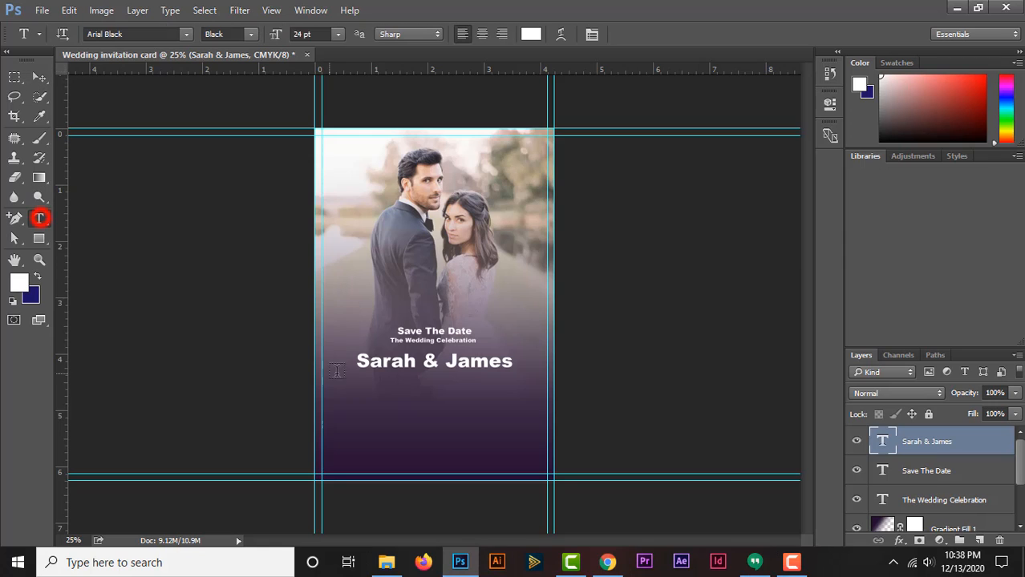
pyautogui.click(364, 365)
pyautogui.tripleClick(364, 366)
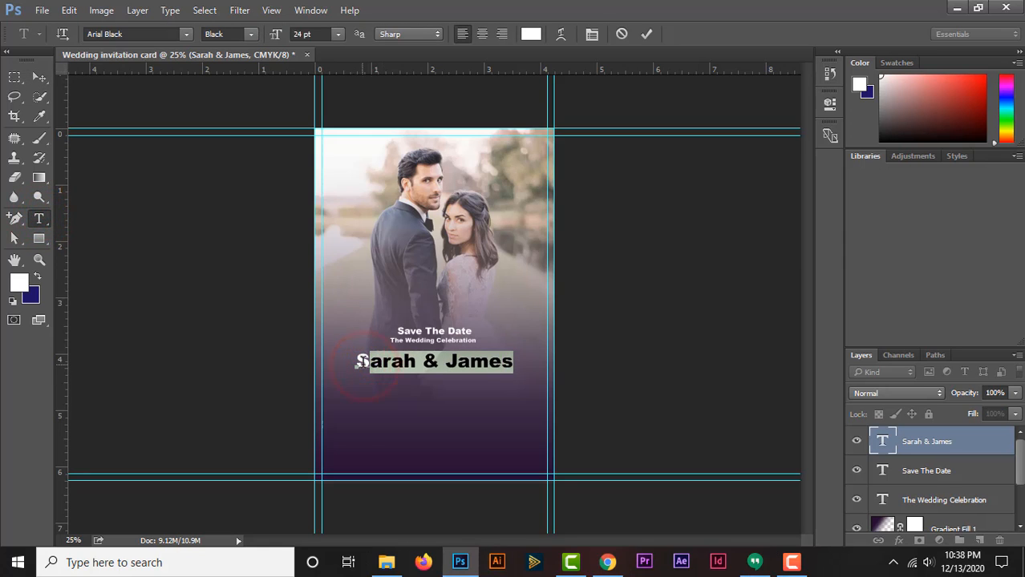
pyautogui.click(135, 32)
pyautogui.write('Arkhip')
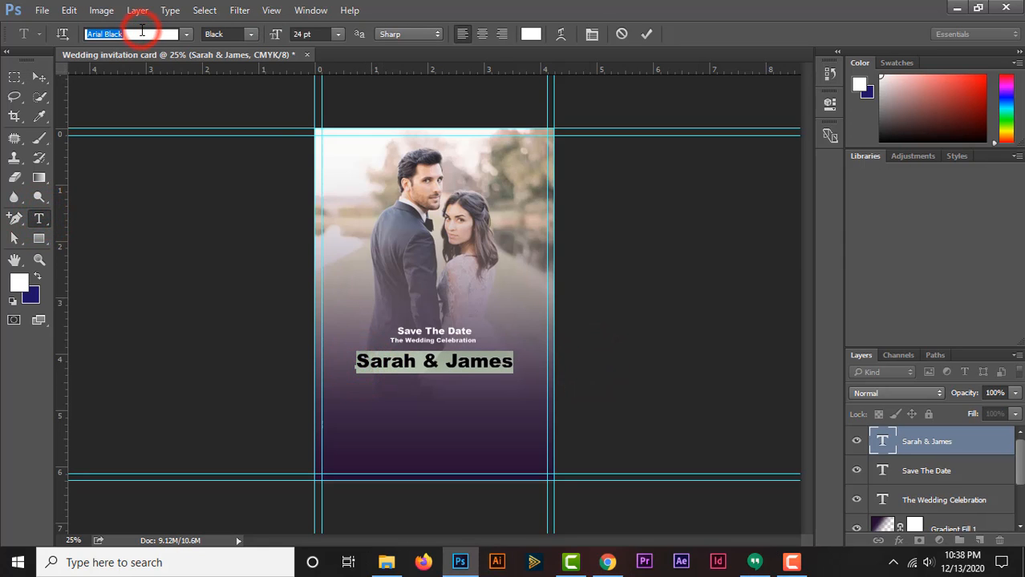
pyautogui.press('Down')
pyautogui.press('Down')
pyautogui.press('Down')
pyautogui.press('Down')
pyautogui.press('Down')
pyautogui.press('Down')
pyautogui.press('Down')
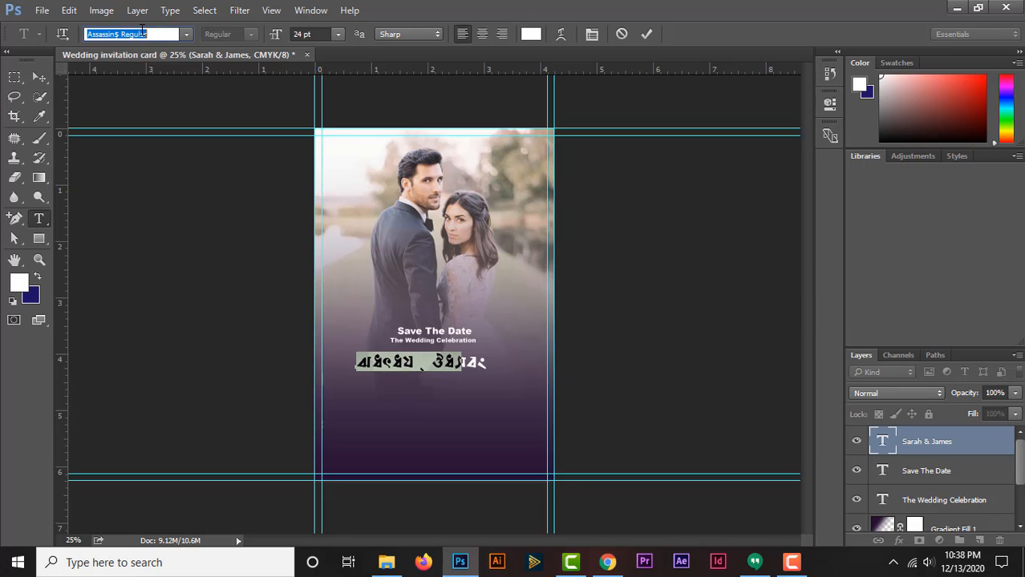
pyautogui.press('Down')
pyautogui.press('Down')
pyautogui.press('Down')
pyautogui.press('Down')
pyautogui.press('Down')
pyautogui.press('Down')
pyautogui.press('Down')
pyautogui.press('Down')
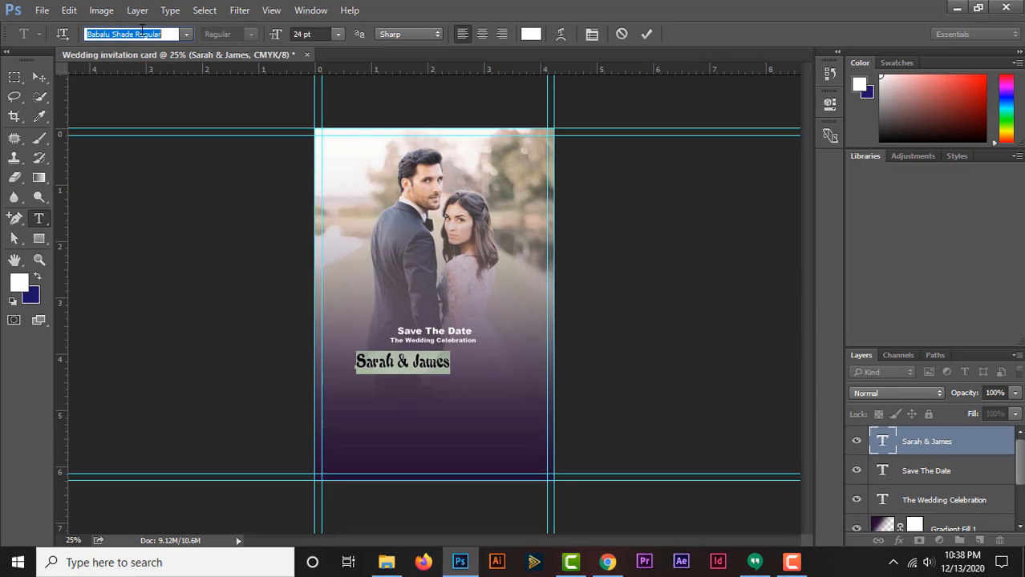
pyautogui.press('Down')
pyautogui.press('Down')
pyautogui.press('Down')
pyautogui.press('Down')
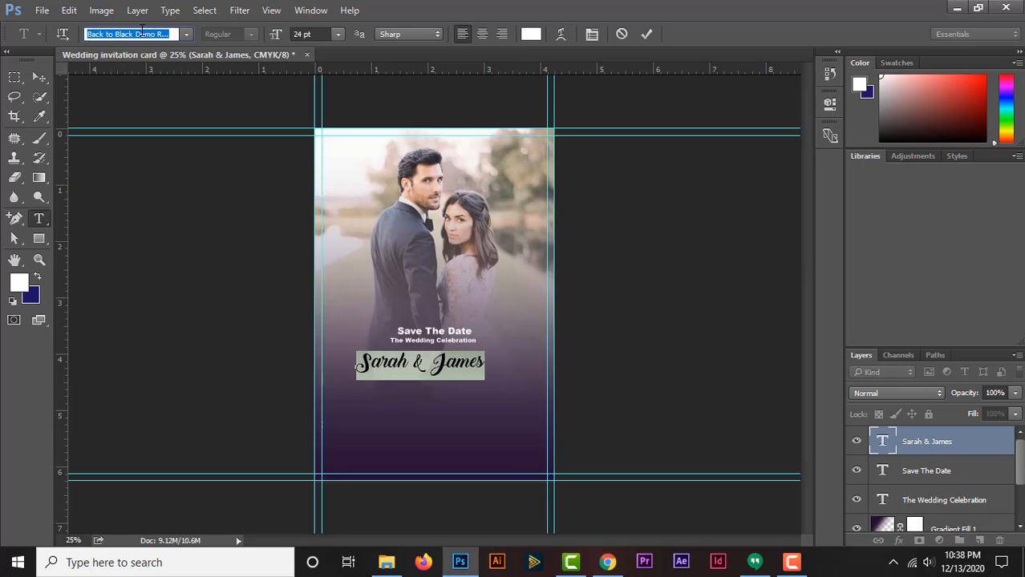
pyautogui.click(432, 379)
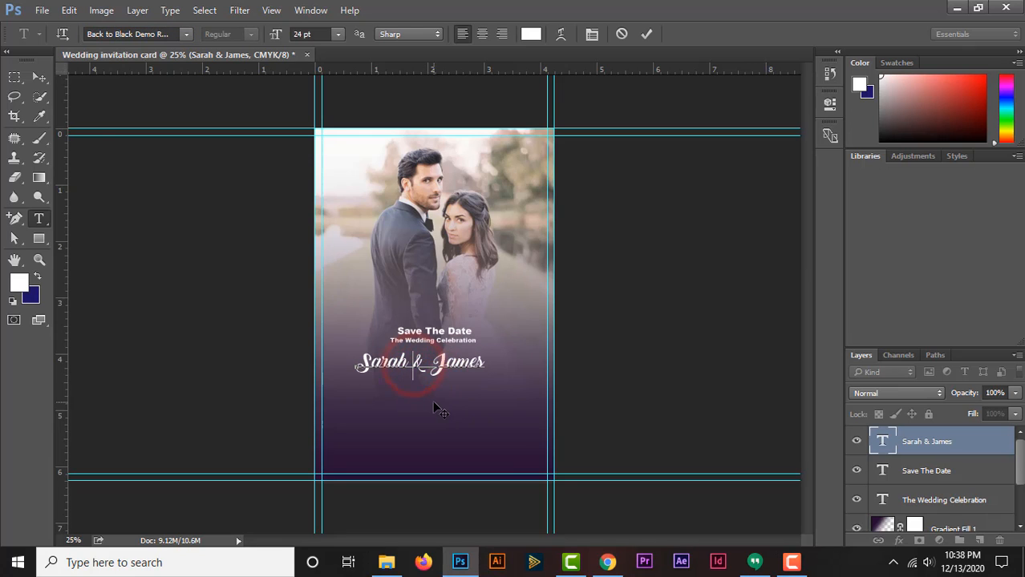
# Scale the script names proportionally to about 143% and centre them across the card beneath "The Wedding Celebration".
pyautogui.click(38, 78)
pyautogui.hotkey('ctrl', 't')
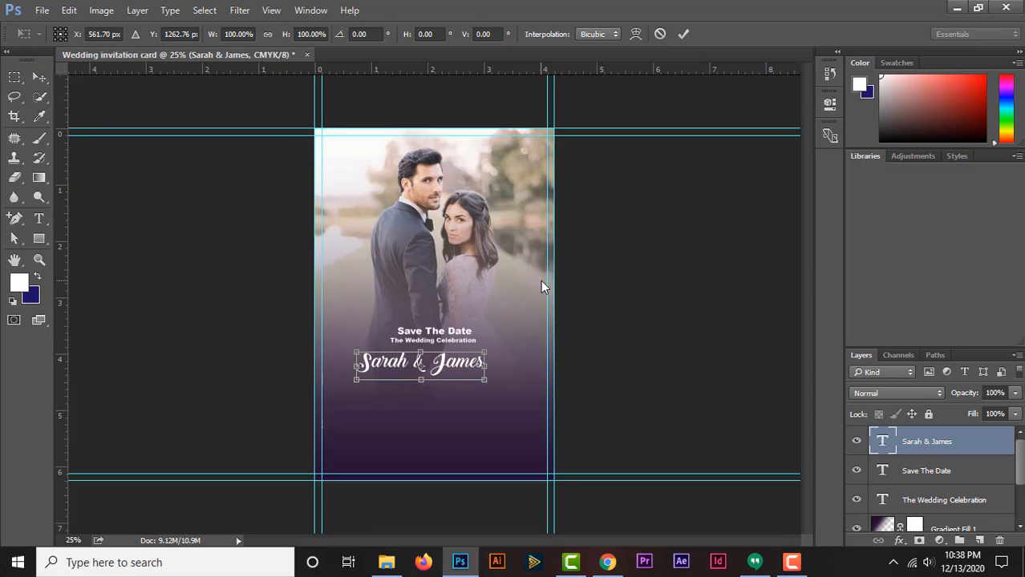
pyautogui.moveTo(485, 380)
pyautogui.mouseDown()
pyautogui.moveTo(528, 385)
pyautogui.moveTo(510, 387)
pyautogui.moveTo(479, 363)
pyautogui.mouseUp()
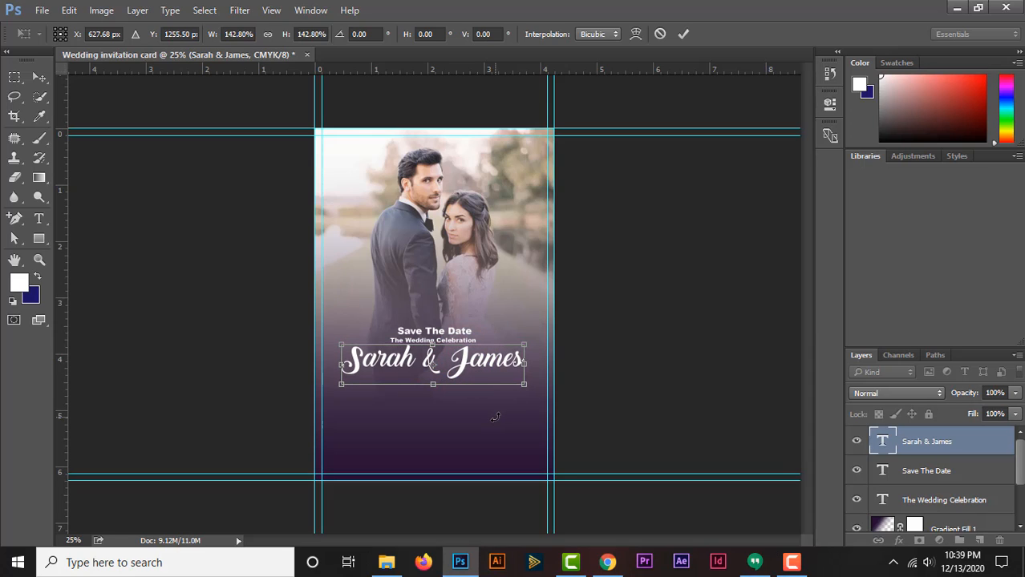
pyautogui.hotkey('shift', 'Right')
pyautogui.press('Right')
pyautogui.press('Right')
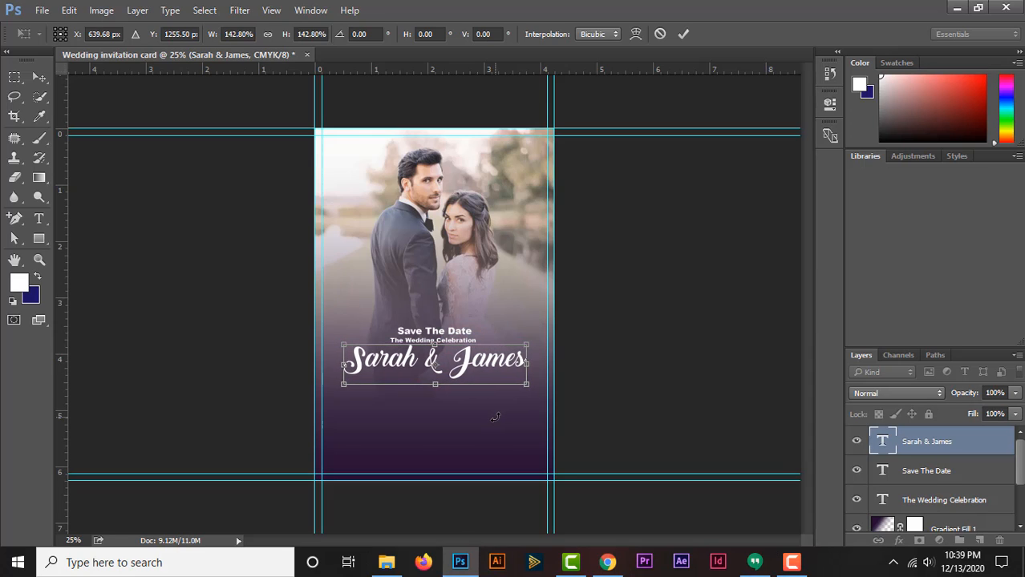
pyautogui.press('Return')
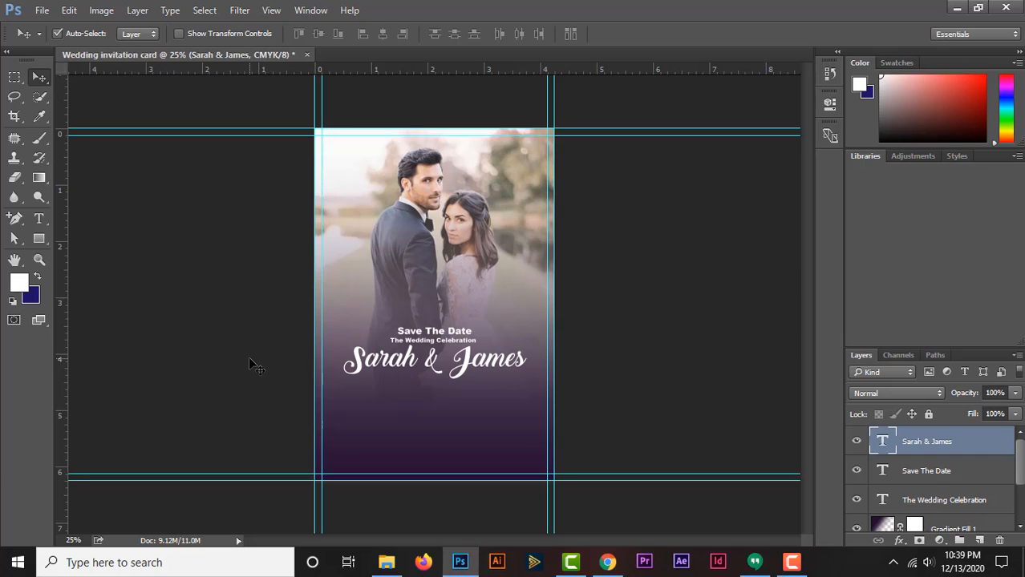
# Add a 14 pt text line reading "The Finova Wedding Hall, London" below the couple's names.
pyautogui.click(40, 218)
pyautogui.click(408, 398)
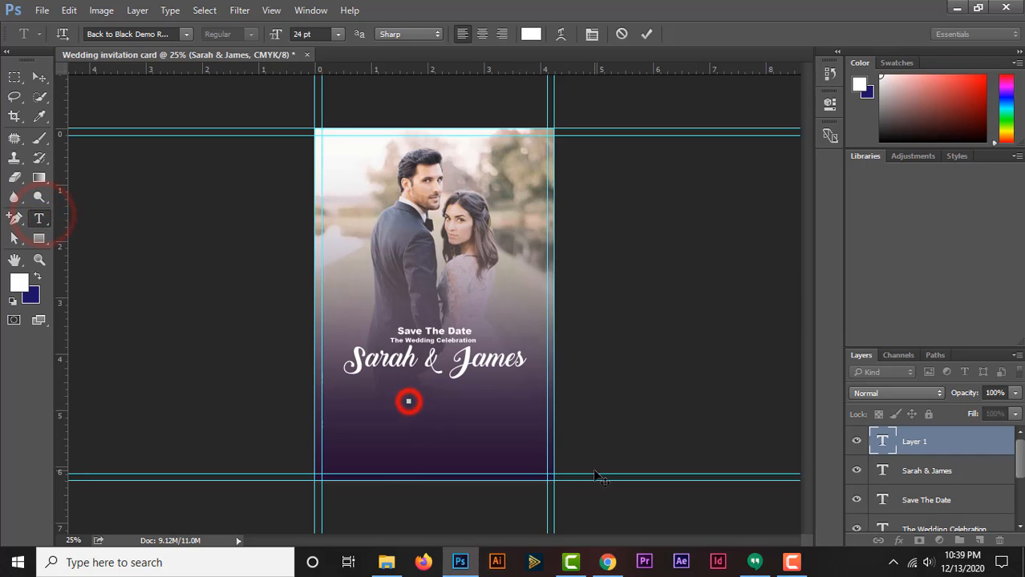
pyautogui.click(339, 34)
pyautogui.click(333, 174)
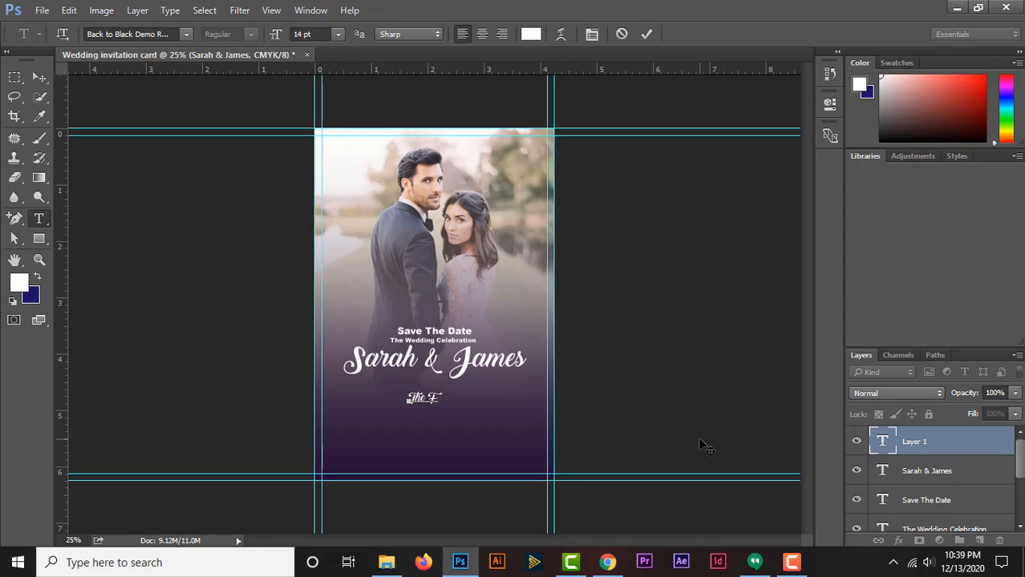
pyautogui.write('The Fineva Wedding Hall Lo')
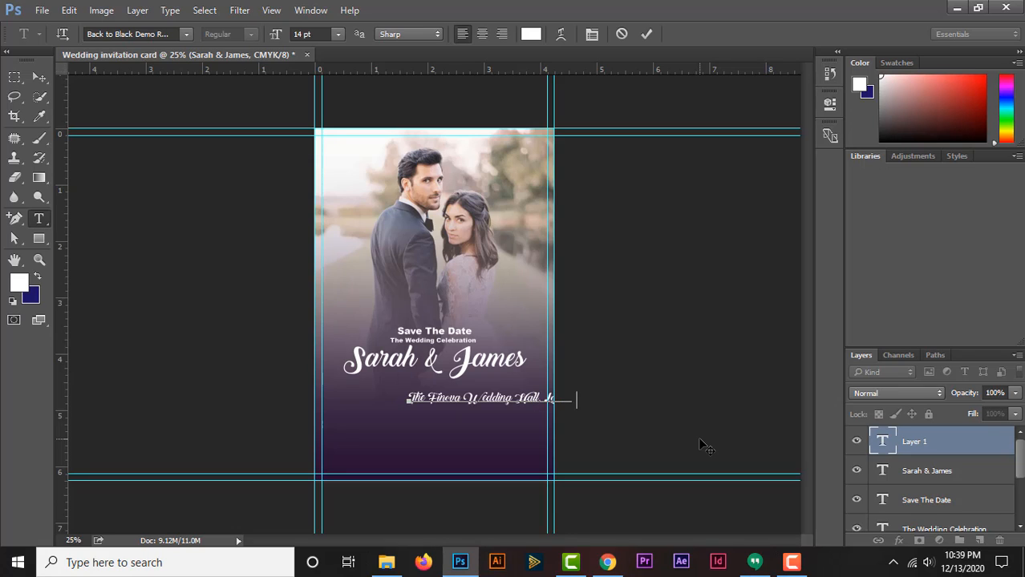
# Change the font of the venue line to Nexa Bold Regular.
pyautogui.tripleClick(408, 398)
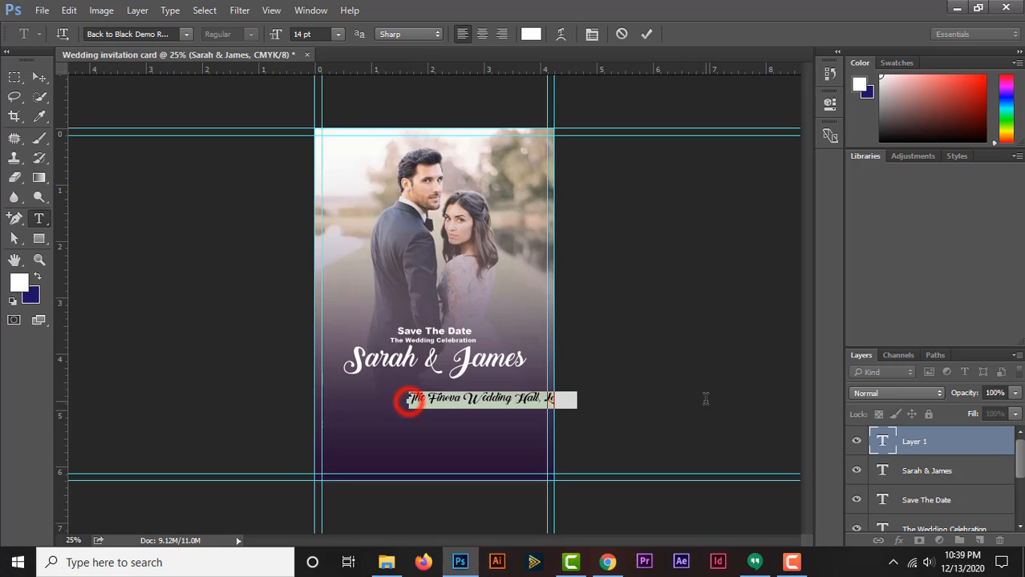
pyautogui.click(170, 34)
pyautogui.write('nexa')
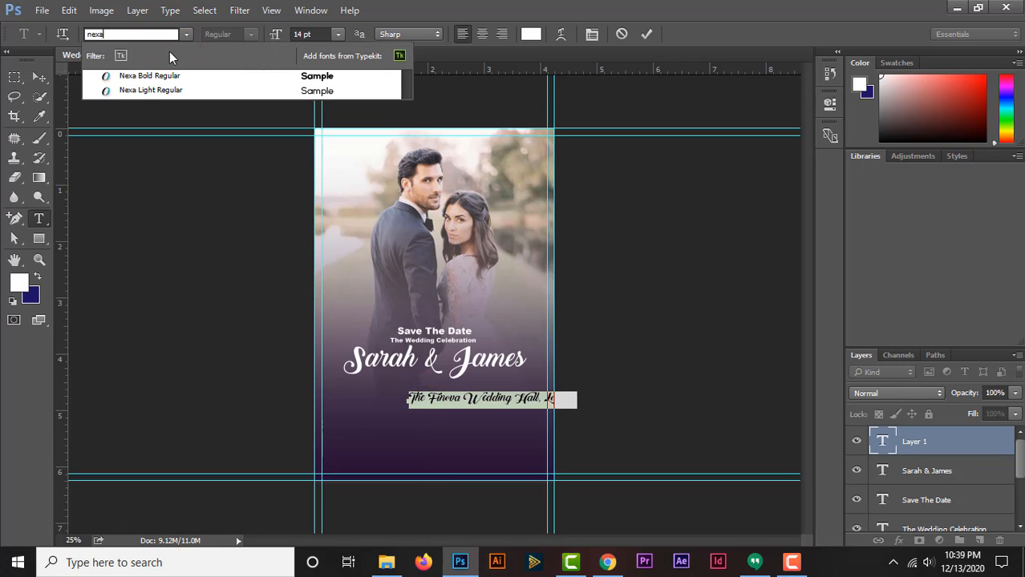
pyautogui.click(151, 76)
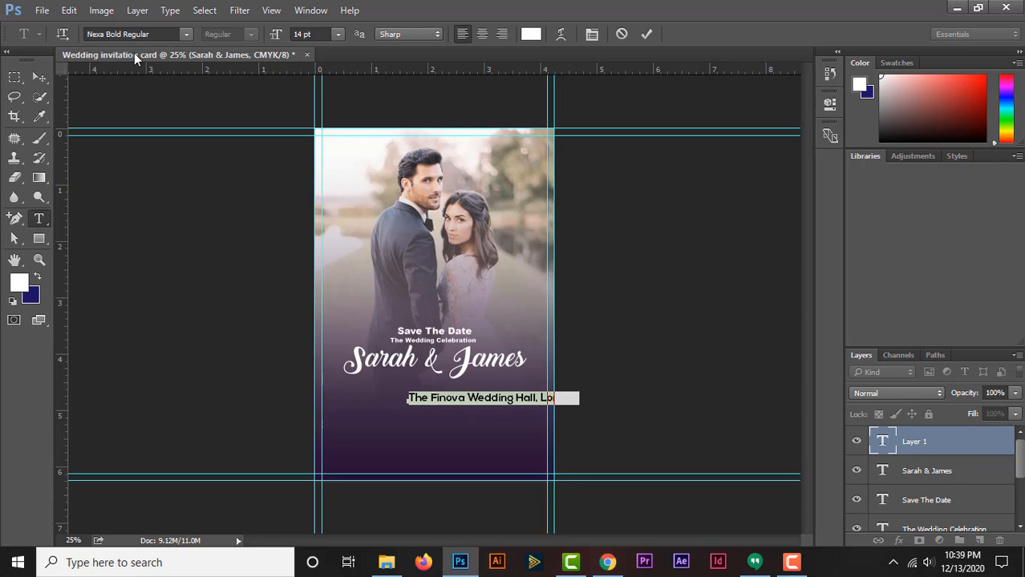
# Set the venue line to 12 pt and centre it closely beneath the couple's names.
pyautogui.click(312, 34)
pyautogui.write('12')
pyautogui.press('Return')
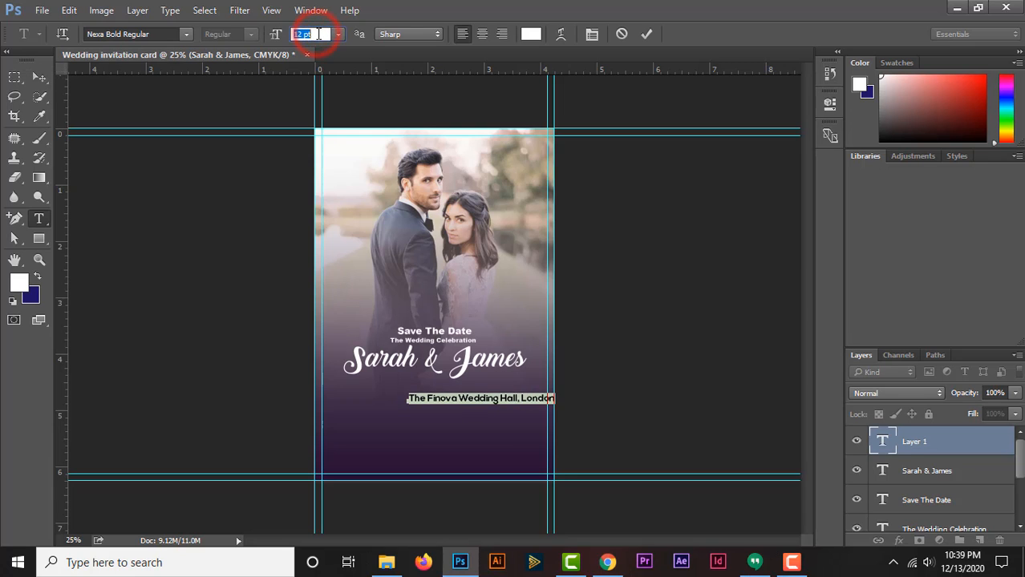
pyautogui.click(39, 78)
pyautogui.moveTo(498, 404); pyautogui.dragTo(460, 393)
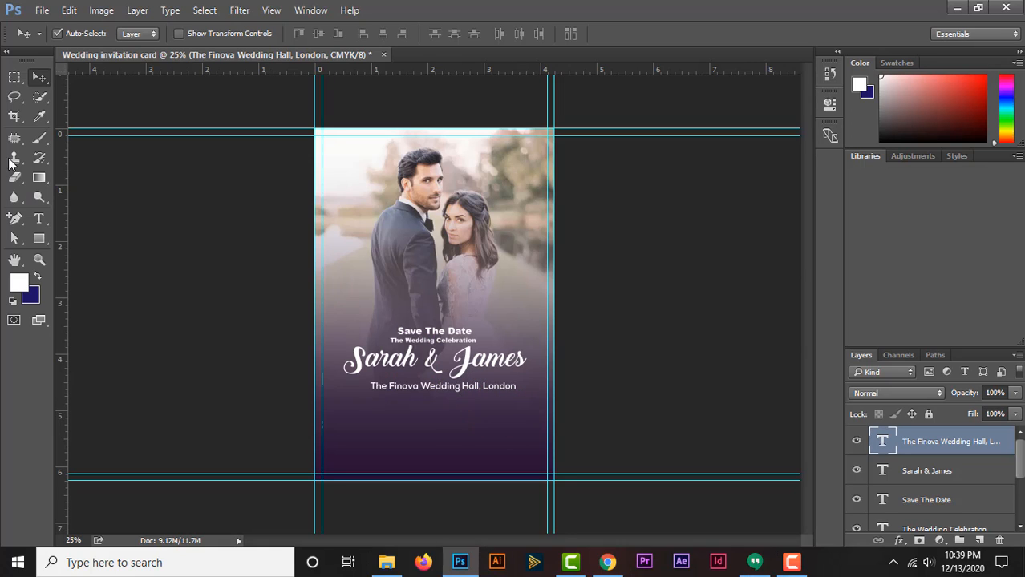
# Switch "Save The Date" to vertical text orientation, copy its font name and deselect the layer.
pyautogui.click(38, 218)
pyautogui.moveTo(397, 330); pyautogui.dragTo(485, 330)
pyautogui.click(137, 35)
pyautogui.click(59, 33)
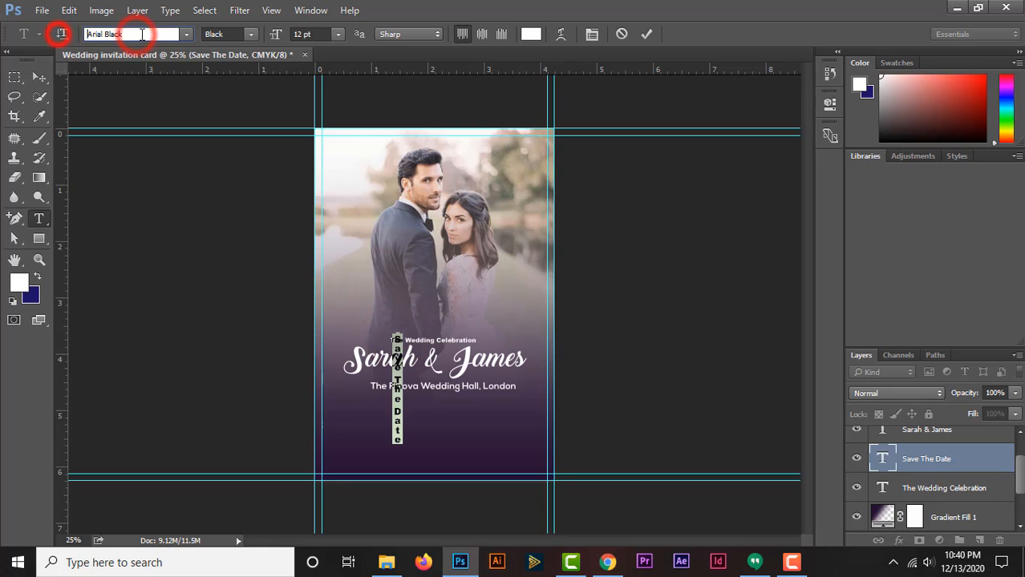
pyautogui.moveTo(142, 34); pyautogui.dragTo(75, 34)
pyautogui.hotkey('ctrl', 'c')
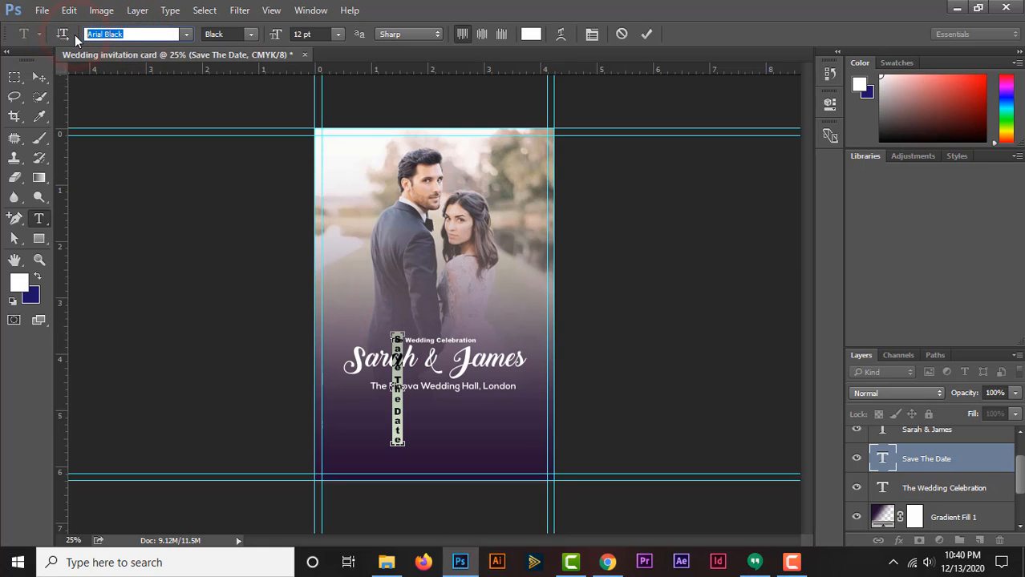
pyautogui.click(38, 76)
pyautogui.click(607, 313)
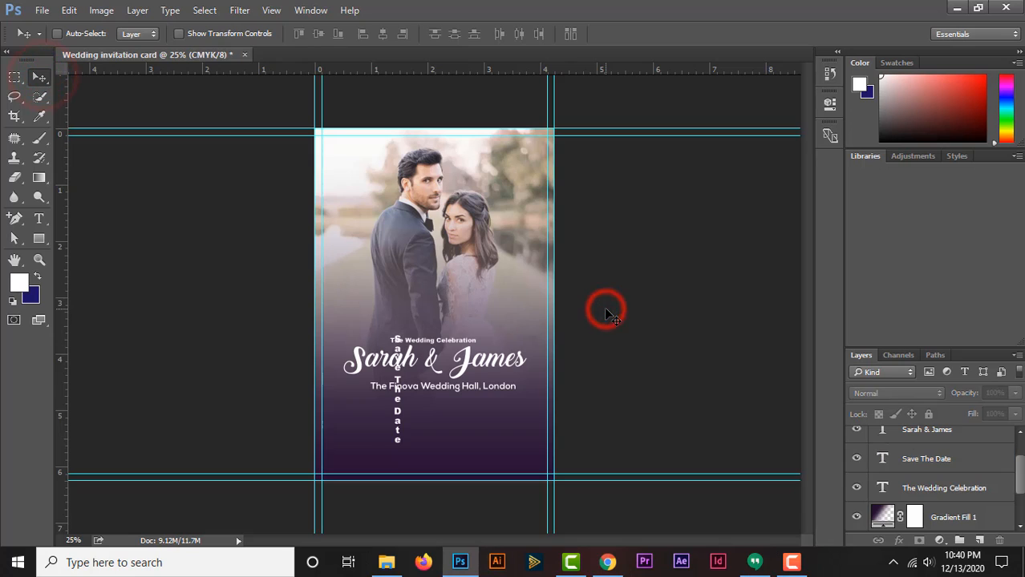
# Undo the vertical orientation change on "Save The Date" and return to the Move tool.
pyautogui.hotkey('ctrl', 'z')
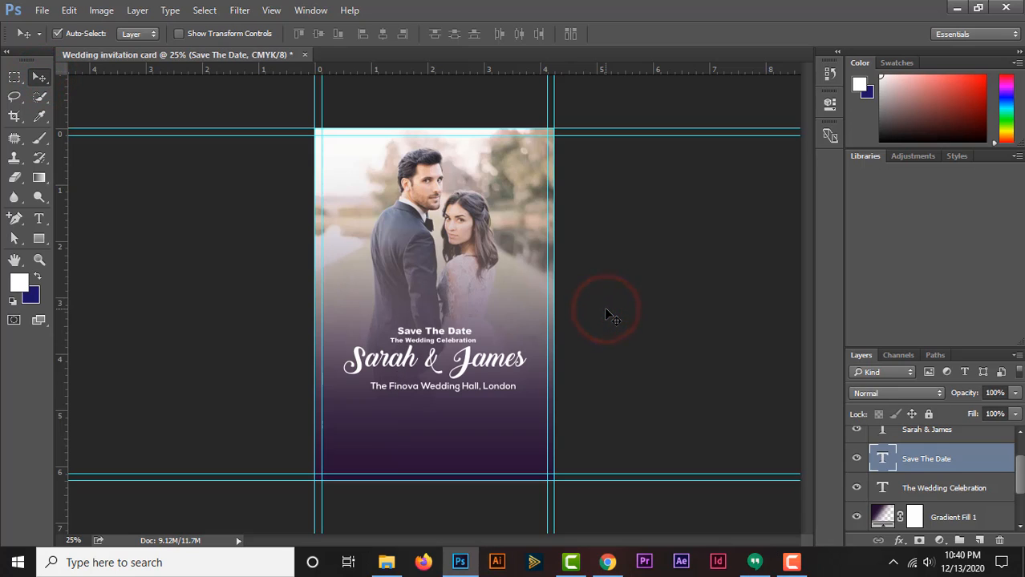
pyautogui.click(39, 218)
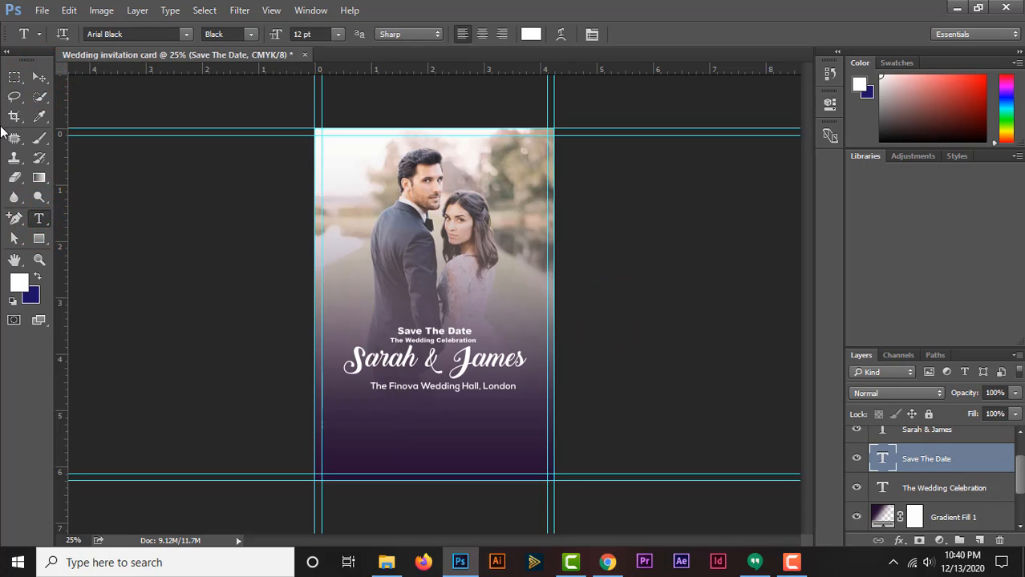
pyautogui.click(38, 76)
# Try to paste the copied font name as the font of the "The Finova Wedding Hall, London" line.
pyautogui.click(574, 397)
pyautogui.click(476, 388)
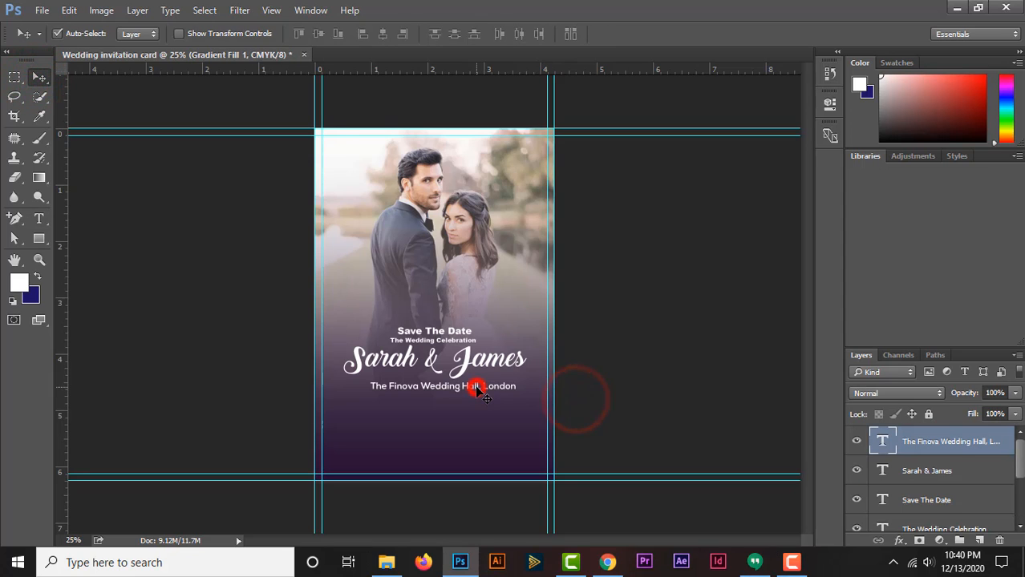
pyautogui.doubleClick(882, 441)
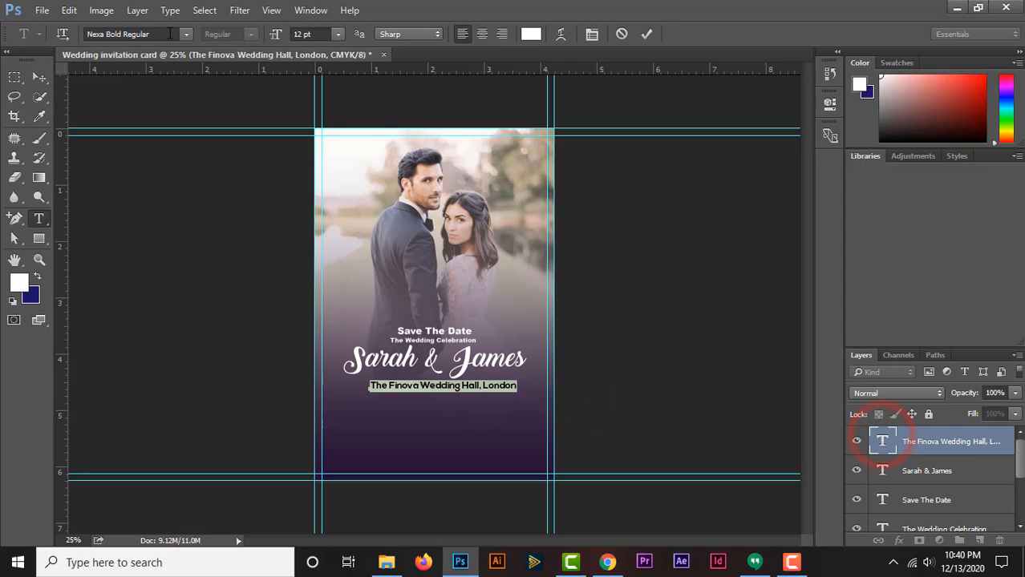
pyautogui.click(166, 34)
pyautogui.hotkey('ctrl', 'v')
pyautogui.click(41, 77)
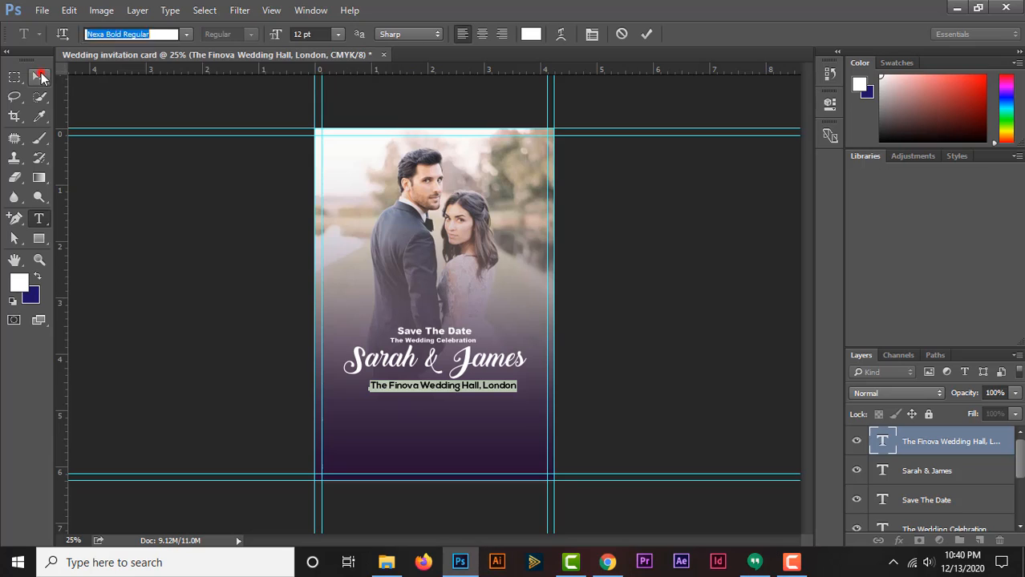
pyautogui.click(201, 320)
pyautogui.click(547, 401)
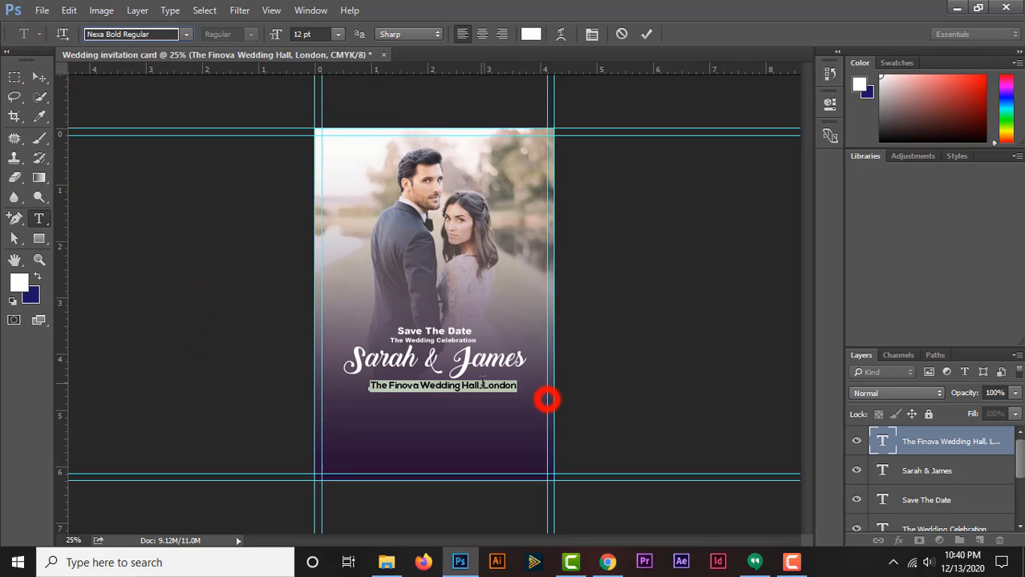
pyautogui.click(474, 399)
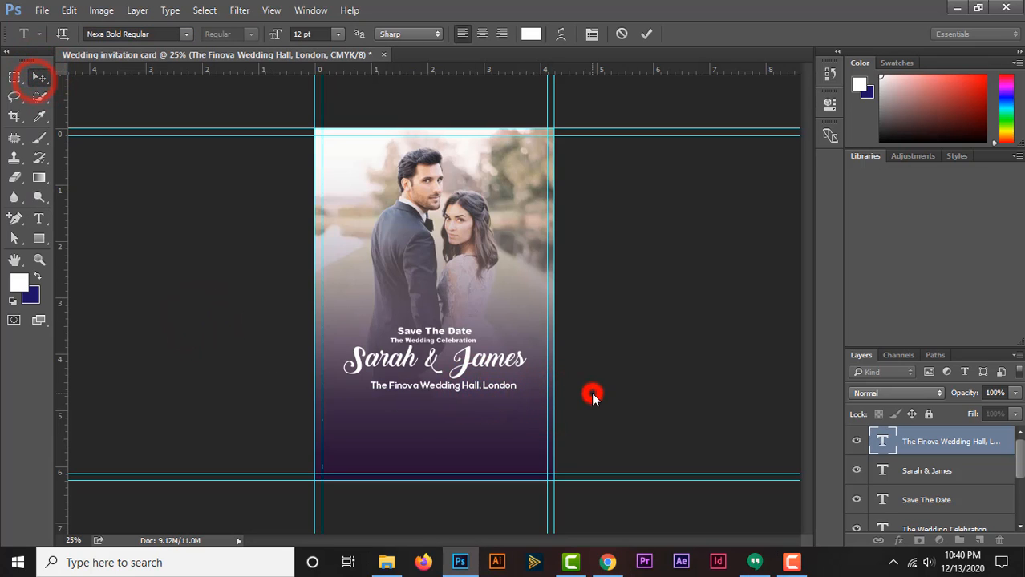
pyautogui.click(470, 392)
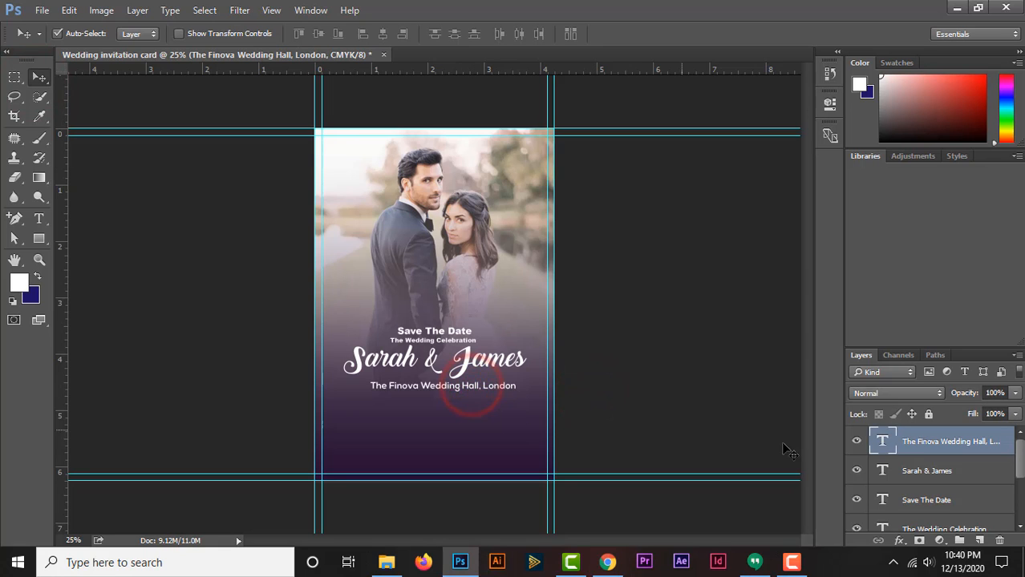
# Set the venue line's font to Arial Black, recentre it beneath the couple's names and deselect the layer.
pyautogui.doubleClick(882, 440)
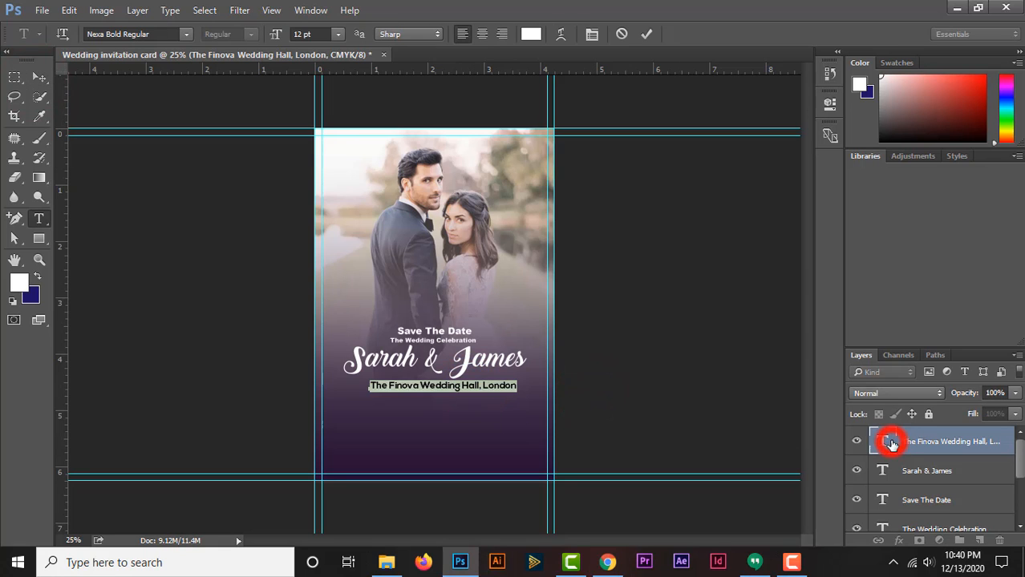
pyautogui.click(167, 34)
pyautogui.write('aril')
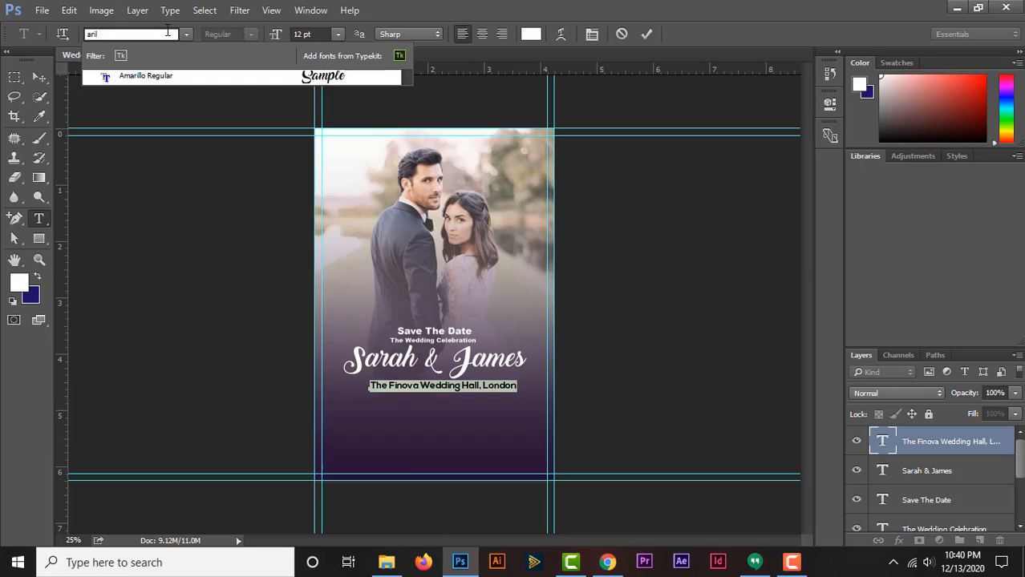
pyautogui.press('BackSpace')
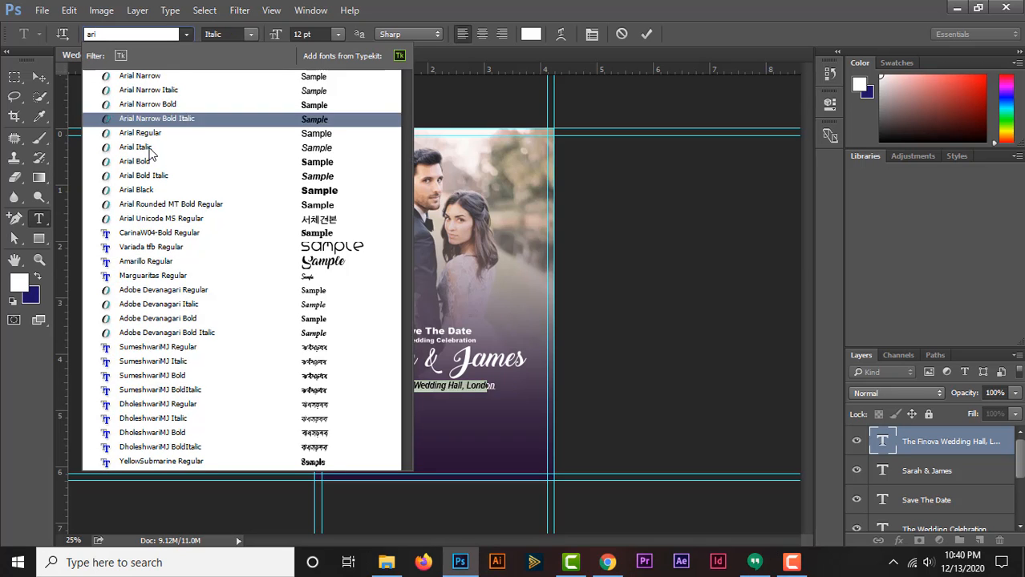
pyautogui.click(133, 189)
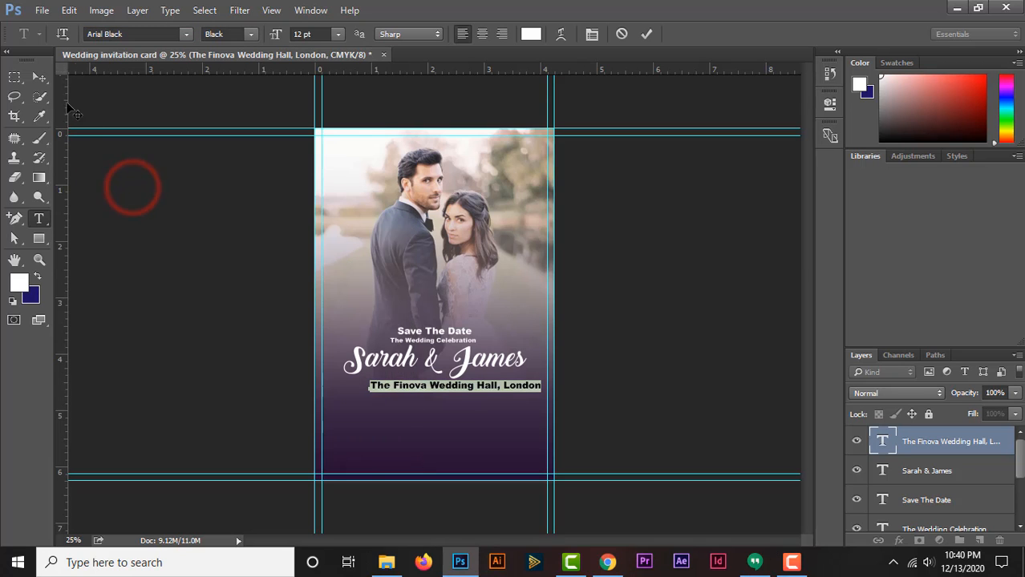
pyautogui.click(39, 77)
pyautogui.moveTo(451, 391); pyautogui.dragTo(440, 391)
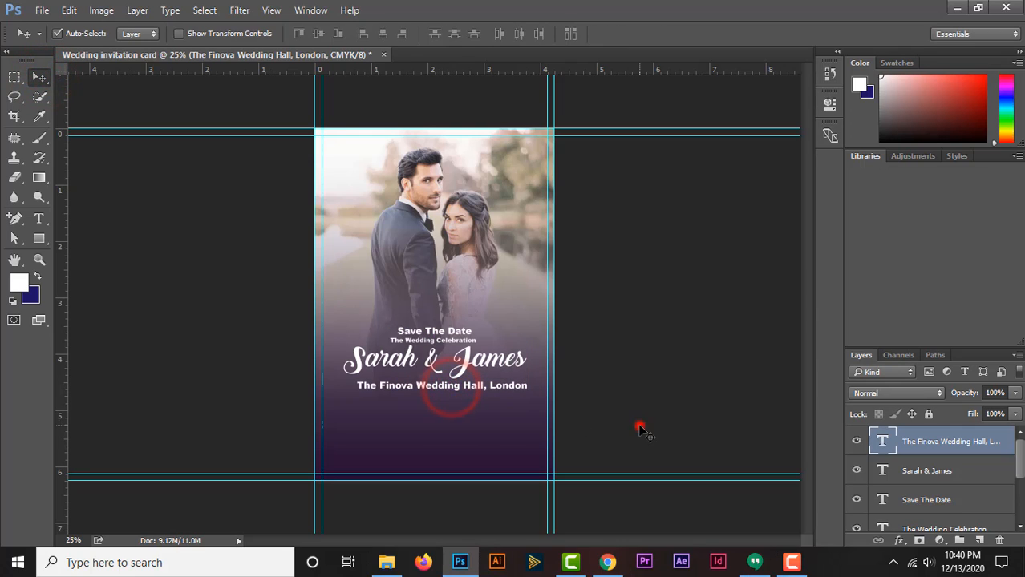
pyautogui.click(641, 427)
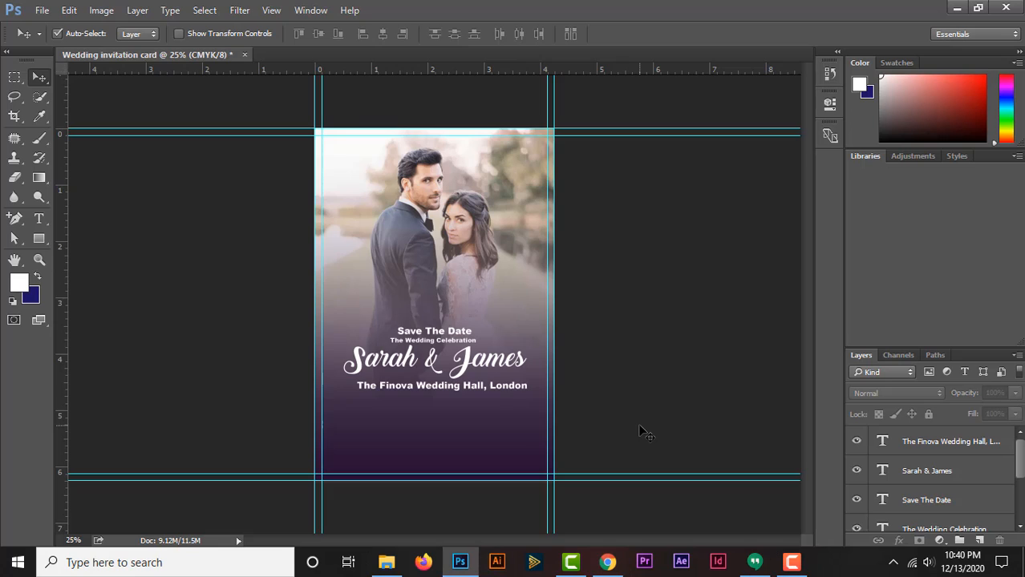
# Draw a thin white rectangle about 733 × 9 px as a divider beneath the venue line.
pyautogui.click(39, 239)
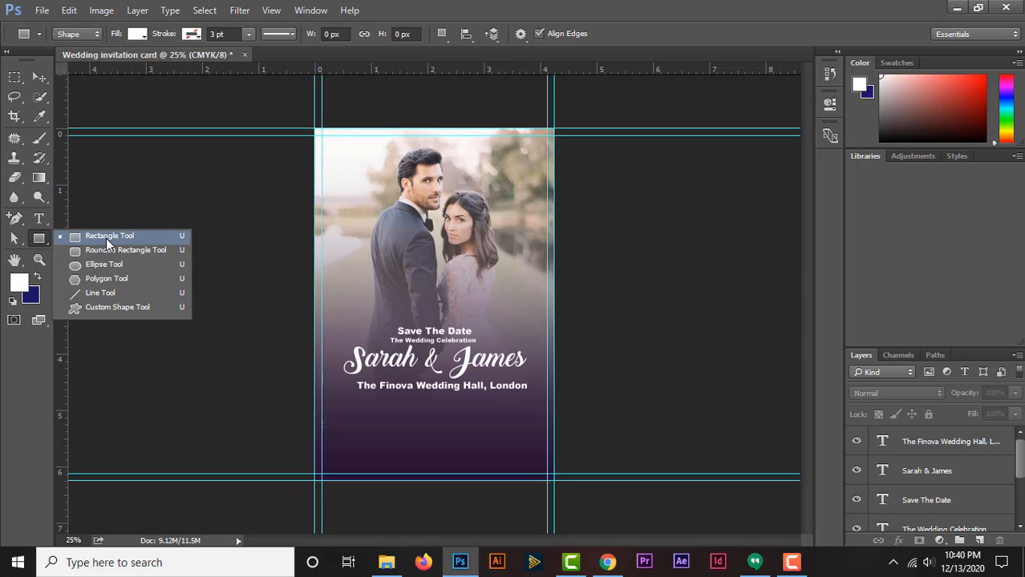
pyautogui.click(108, 237)
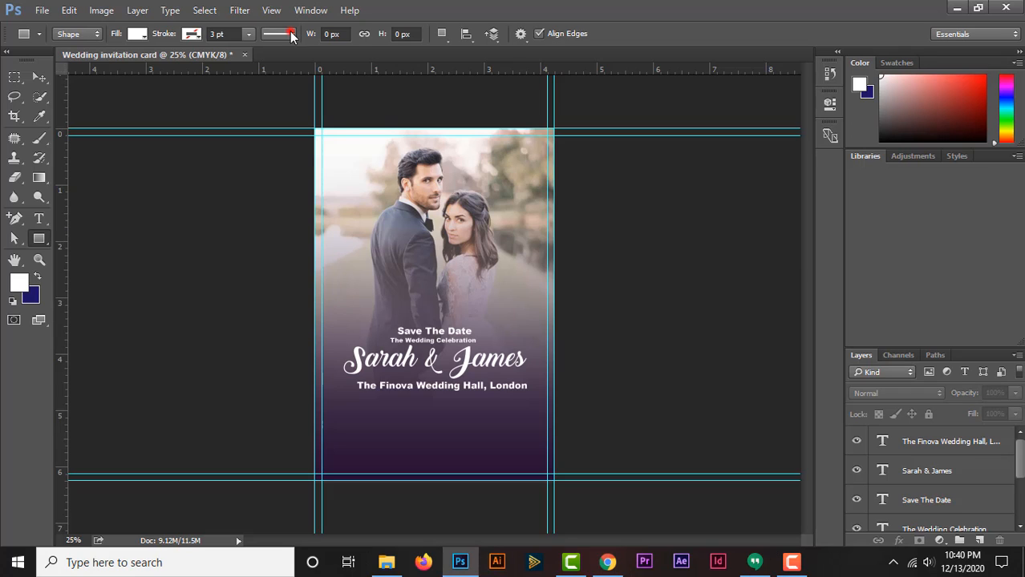
pyautogui.click(290, 33)
pyautogui.click(290, 34)
pyautogui.moveTo(369, 405); pyautogui.dragTo(506, 405)
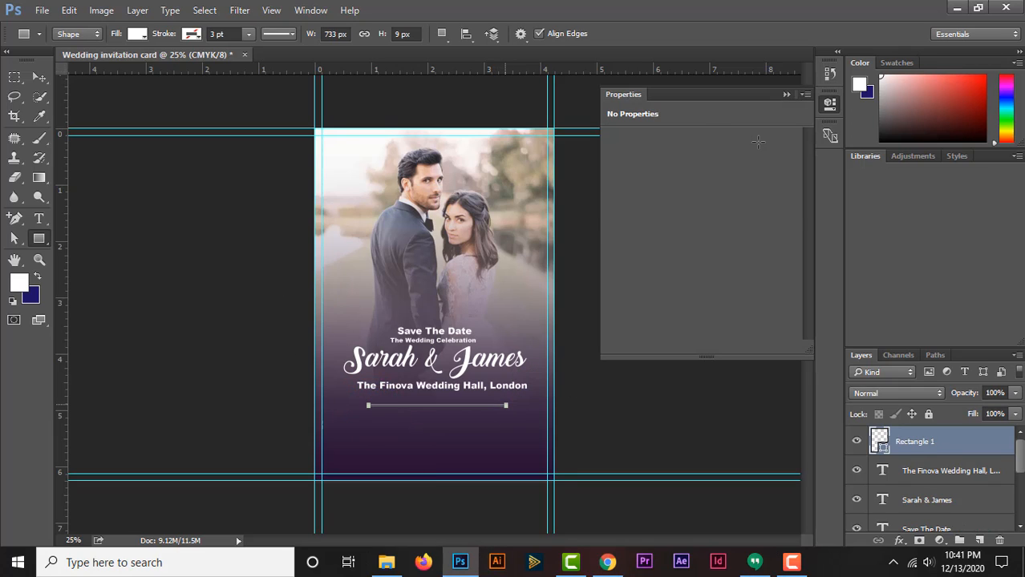
pyautogui.click(786, 95)
# Move the divider up and centre it closely under the venue line, leaving no layer selected.
pyautogui.click(37, 77)
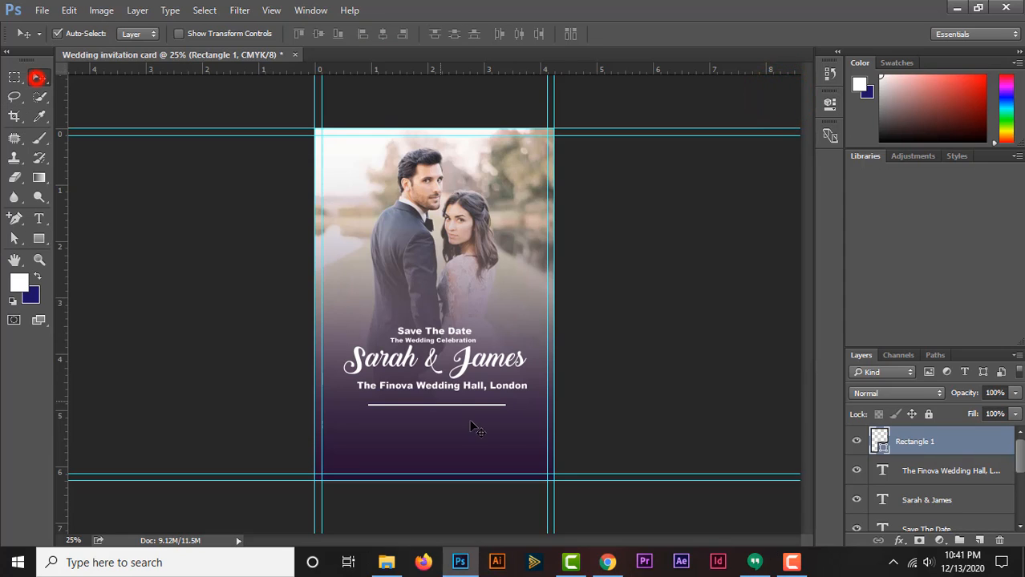
pyautogui.moveTo(445, 405); pyautogui.dragTo(450, 395)
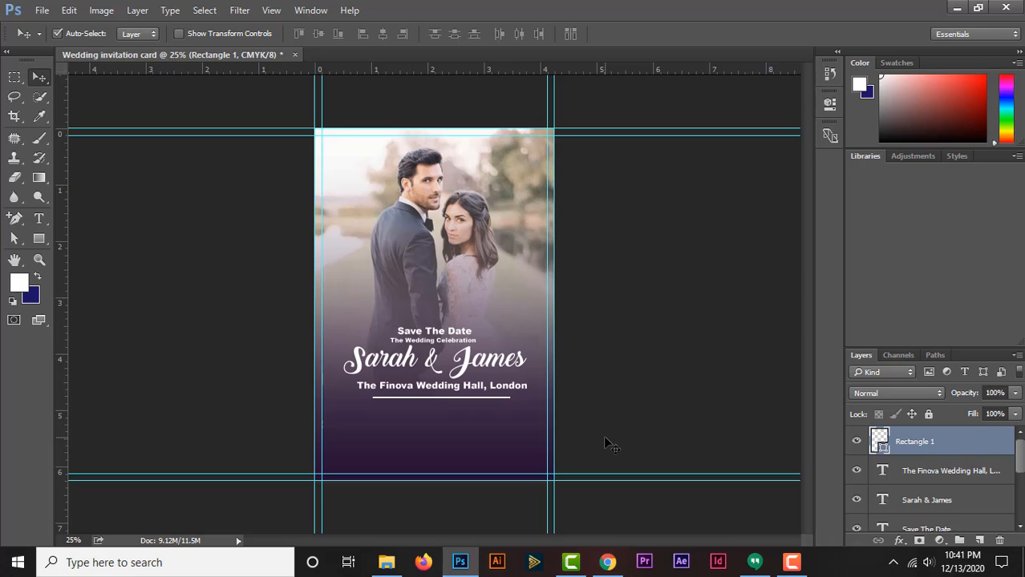
pyautogui.click(630, 469)
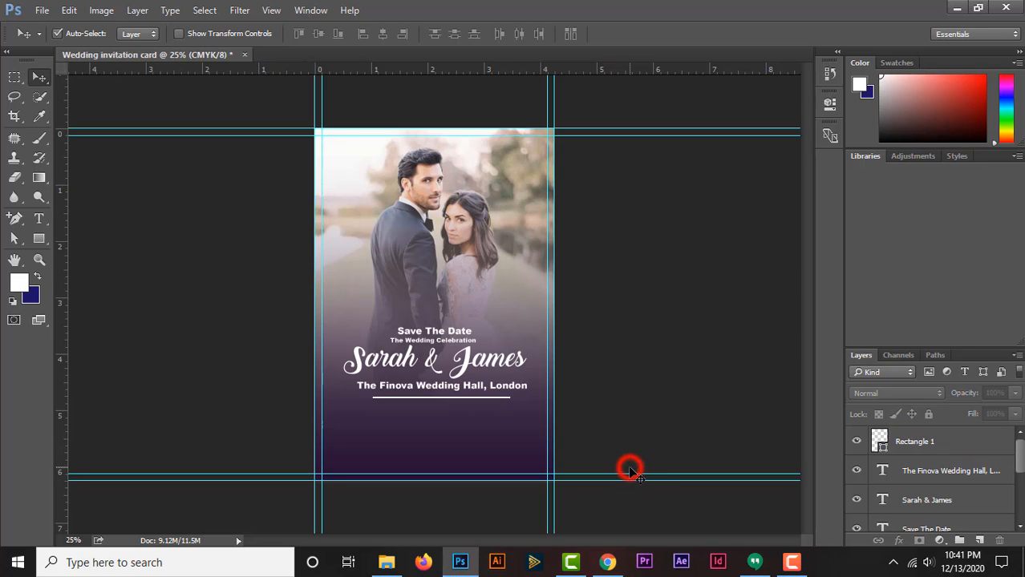
pyautogui.press('a')
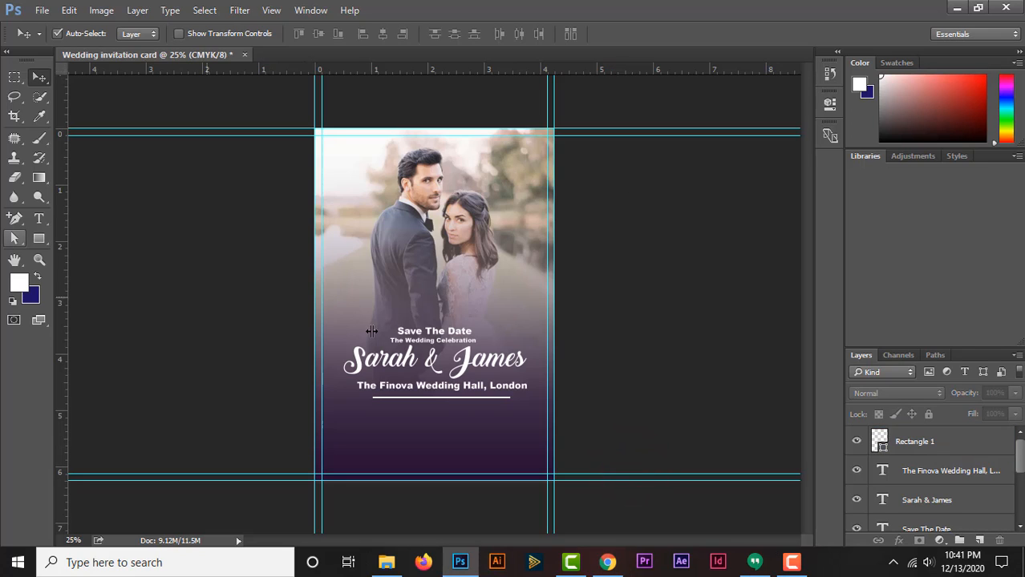
pyautogui.click(38, 218)
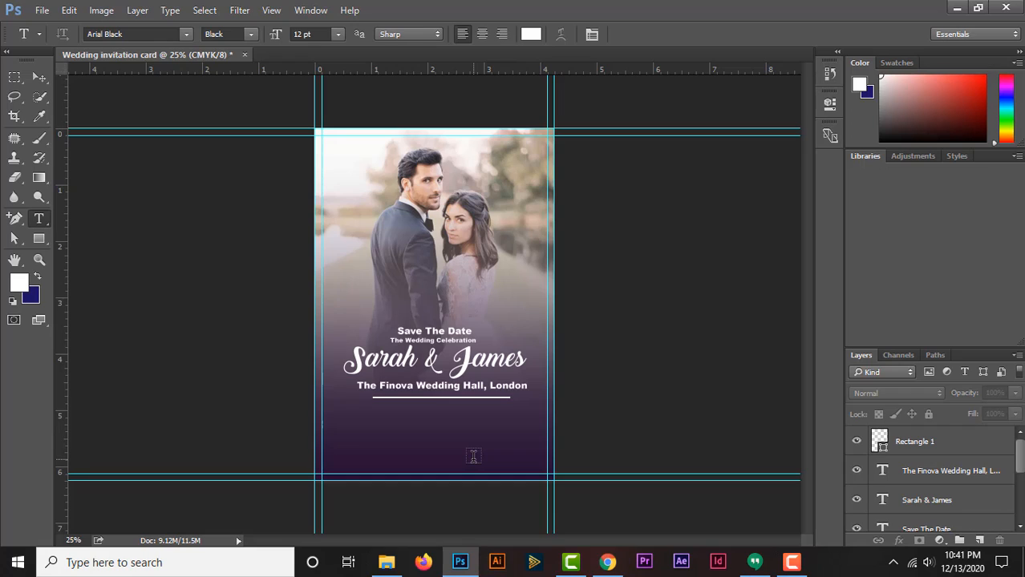
# Move "Save The Date", "The Wedding Celebration", the couple's names and the venue line slightly upward, keeping them centred on the card.
pyautogui.click(39, 77)
pyautogui.moveTo(431, 331)
pyautogui.mouseDown()
pyautogui.moveTo(434, 323)
pyautogui.moveTo(436, 340)
pyautogui.mouseUp()
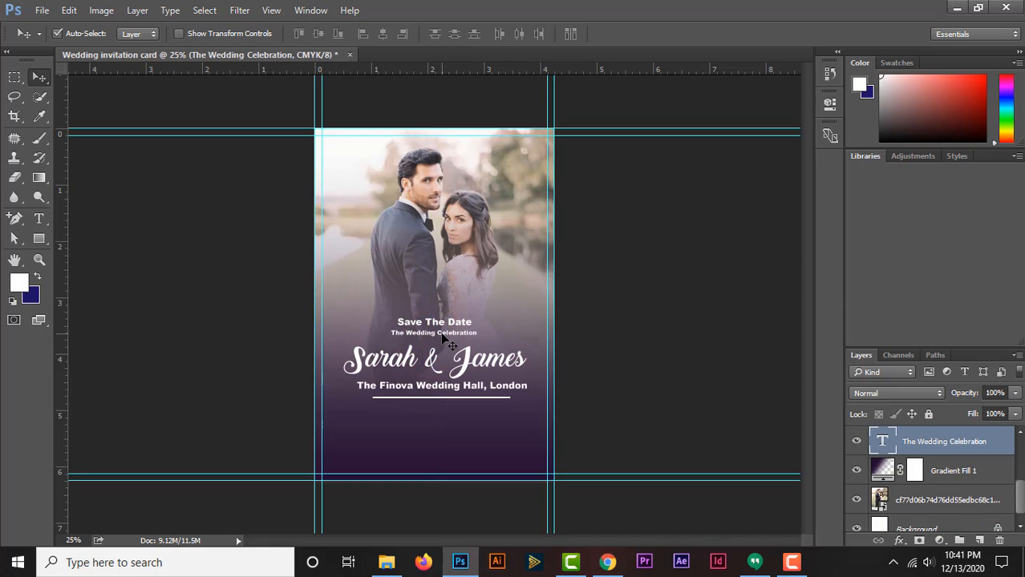
pyautogui.click(583, 343)
pyautogui.click(465, 364)
pyautogui.moveTo(465, 365); pyautogui.dragTo(450, 379)
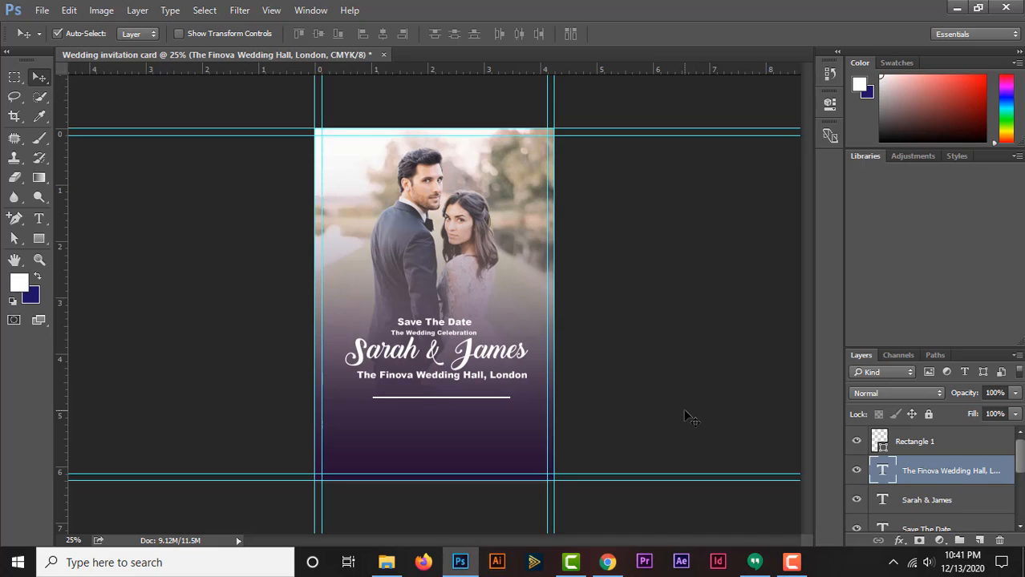
pyautogui.click(685, 412)
# Select the divider's Rectangle 1 layer and nudge it upward until it sits closely beneath the venue line.
pyautogui.moveTo(427, 403)
pyautogui.mouseDown()
pyautogui.moveTo(424, 394)
pyautogui.moveTo(439, 394)
pyautogui.mouseUp()
pyautogui.scroll(4, 930, 474)
pyautogui.click(927, 451)
pyautogui.doubleClick(922, 446)
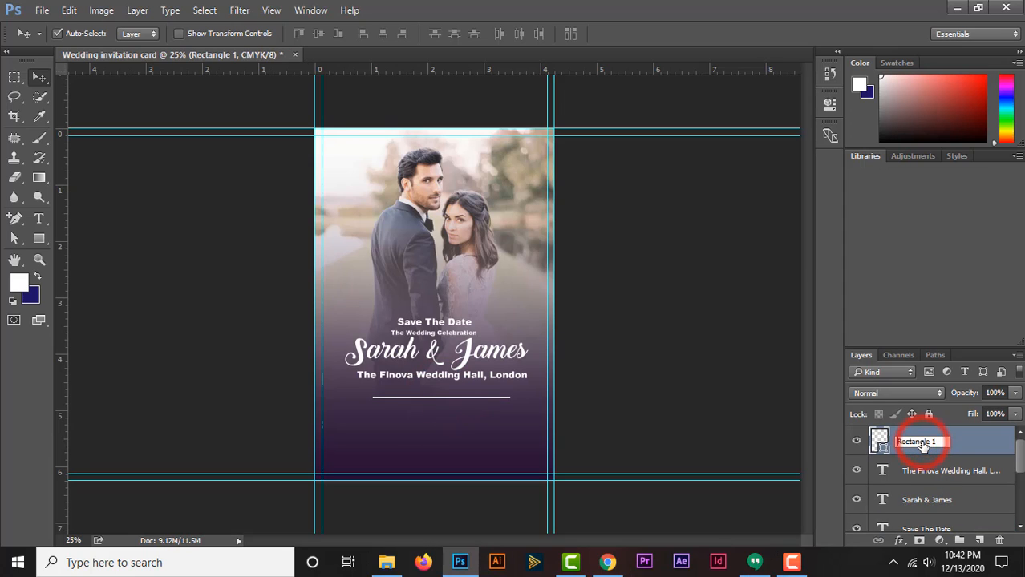
pyautogui.click(895, 458)
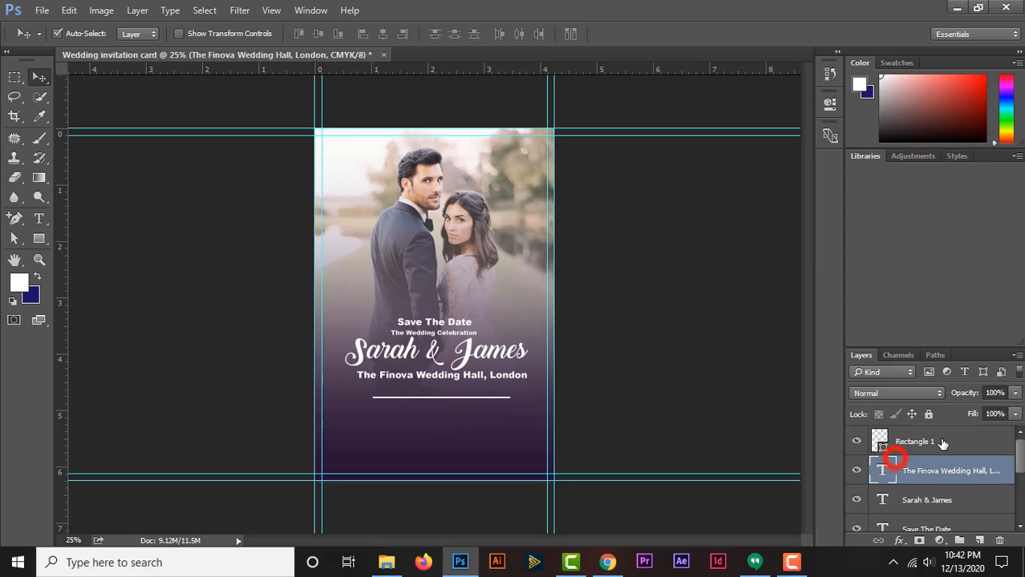
pyautogui.click(927, 443)
pyautogui.press('Up')
pyautogui.press('Up')
pyautogui.press('Up')
pyautogui.press('Up')
pyautogui.press('Up')
pyautogui.press('Up')
pyautogui.press('Up')
pyautogui.press('Up')
pyautogui.press('Up')
pyautogui.press('Up')
pyautogui.press('Up')
pyautogui.press('Up')
pyautogui.press('Up')
pyautogui.press('Up')
pyautogui.press('Up')
pyautogui.press('Up')
pyautogui.press('Up')
pyautogui.press('Up')
pyautogui.press('Up')
pyautogui.press('Up')
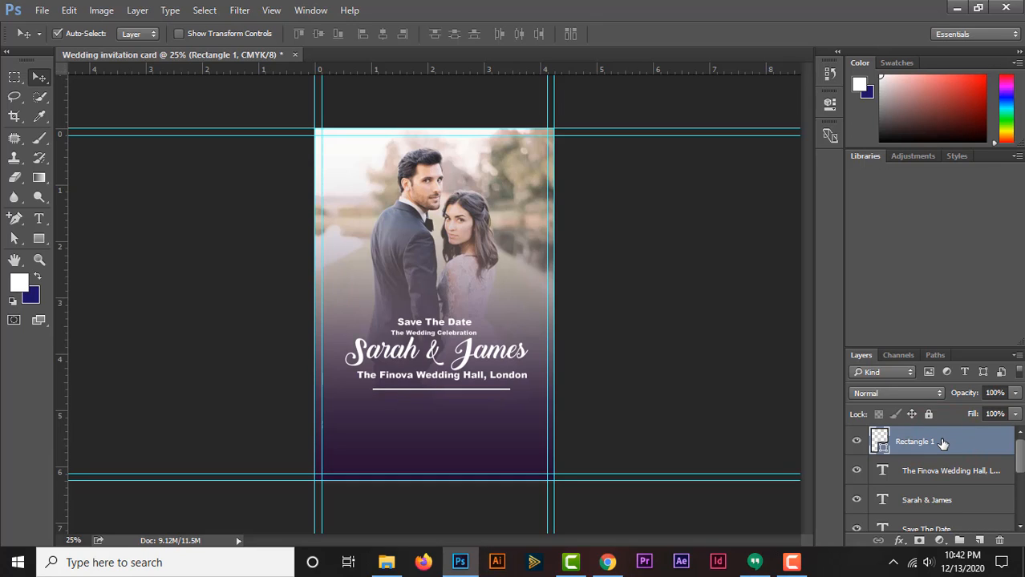
pyautogui.press('Up')
pyautogui.press('Up')
pyautogui.press('Up')
pyautogui.press('Up')
pyautogui.press('Up')
pyautogui.press('Up')
pyautogui.press('Up')
pyautogui.press('Up')
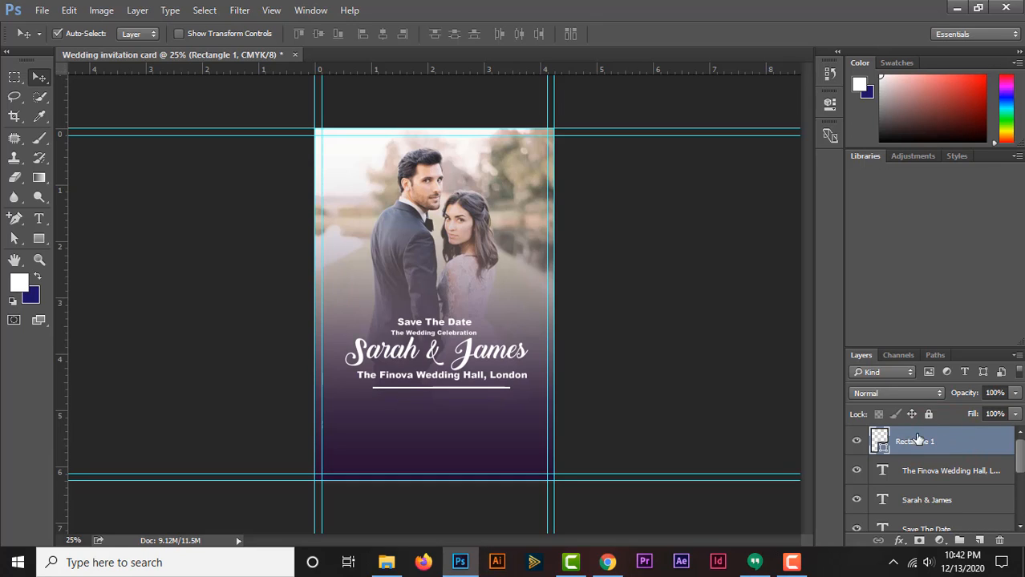
# Add a 12 pt Arial Black text line reading "Timetable/What will Happen" in the dark area below the divider.
pyautogui.click(38, 219)
pyautogui.click(420, 431)
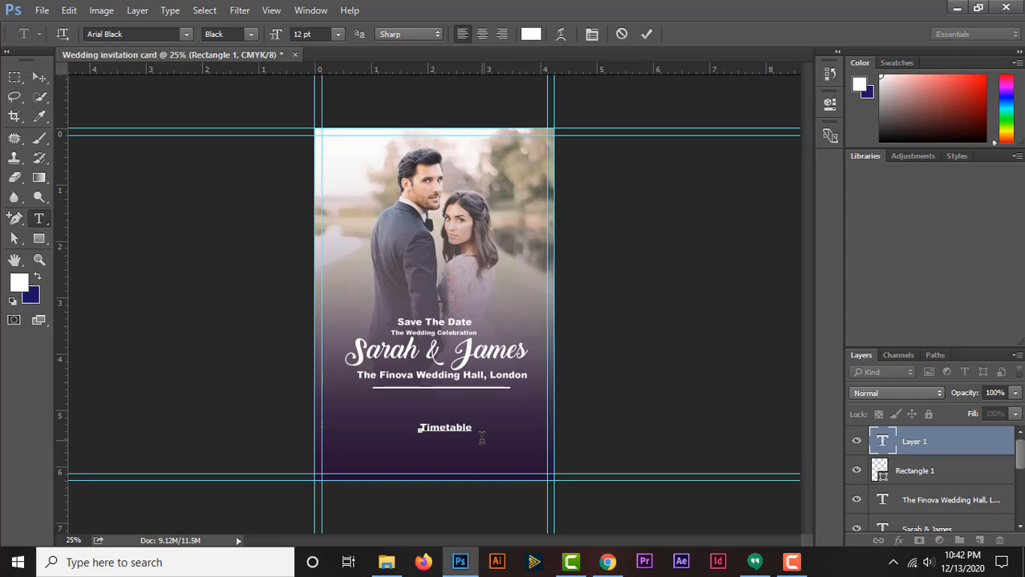
pyautogui.write('Timetable/What will Happen')
pyautogui.click(39, 77)
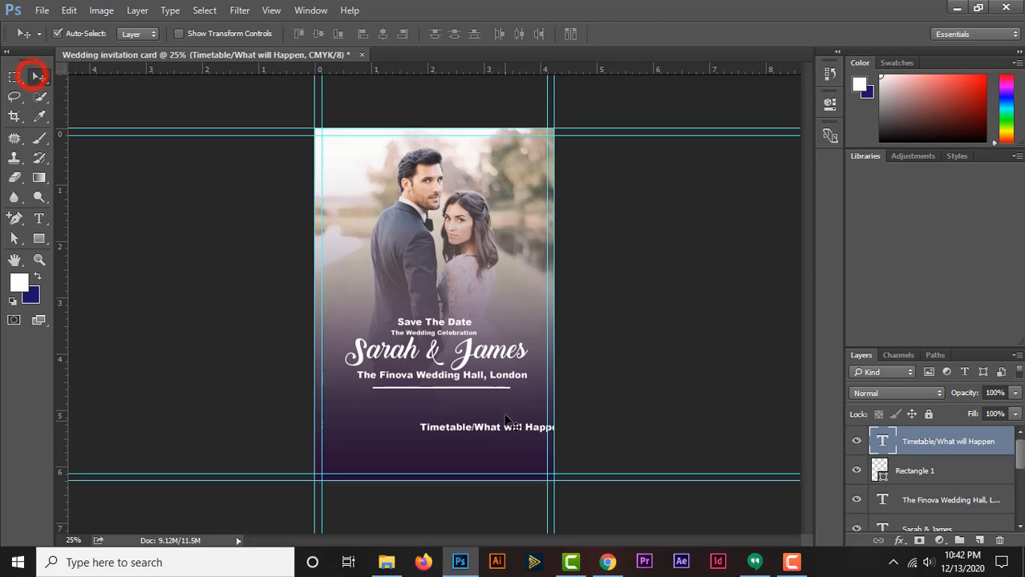
# Centre the "Timetable/What will Happen" line closely beneath the divider and nudge it slightly upward.
pyautogui.moveTo(497, 429); pyautogui.dragTo(446, 406)
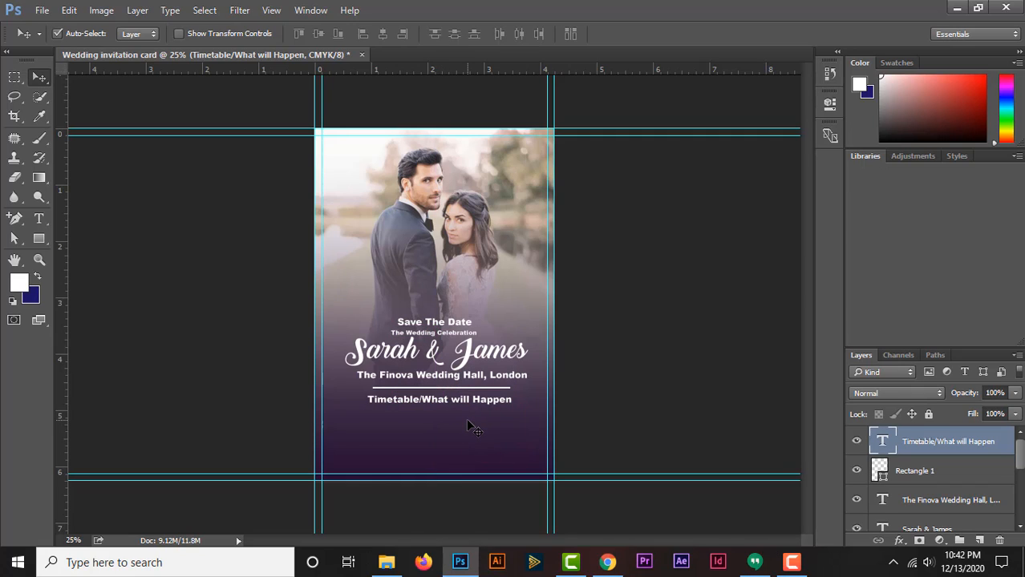
pyautogui.press('Up')
pyautogui.press('Up')
pyautogui.press('Up')
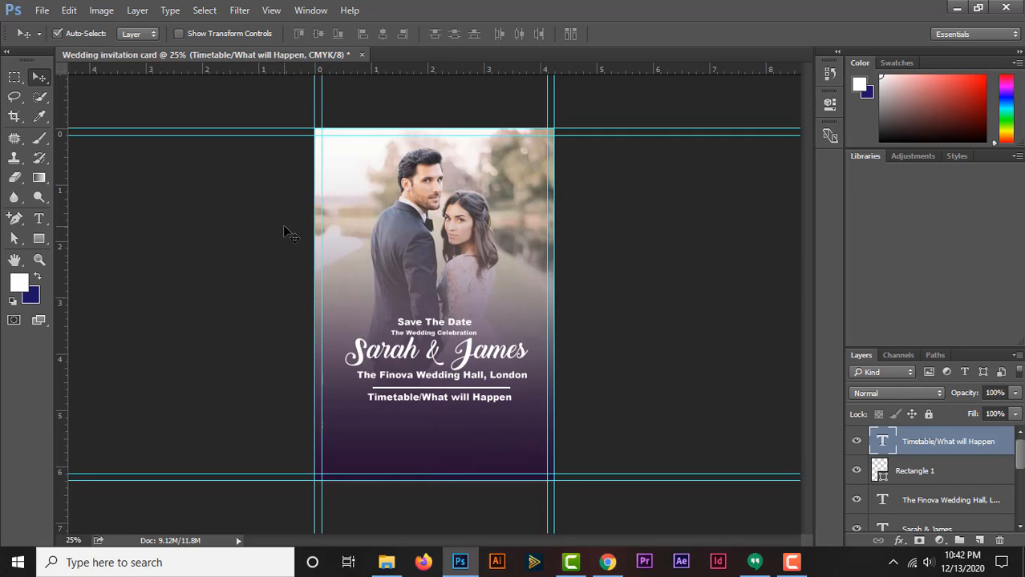
# Draw a short white rectangle about 125 × 9 px to the left of the "Timetable/What will Happen" line.
pyautogui.click(39, 238)
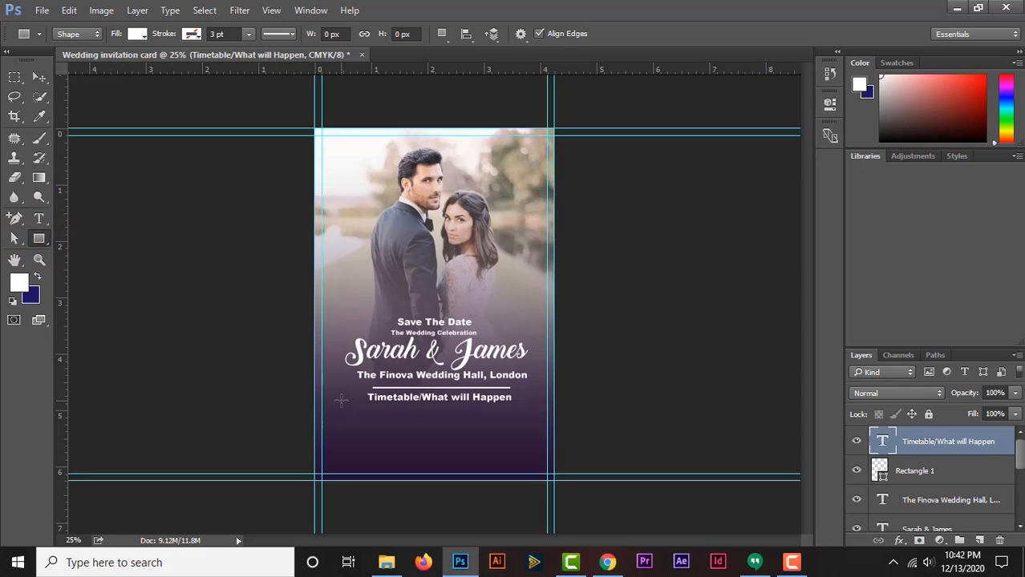
pyautogui.moveTo(335, 397); pyautogui.dragTo(358, 397)
pyautogui.click(40, 96)
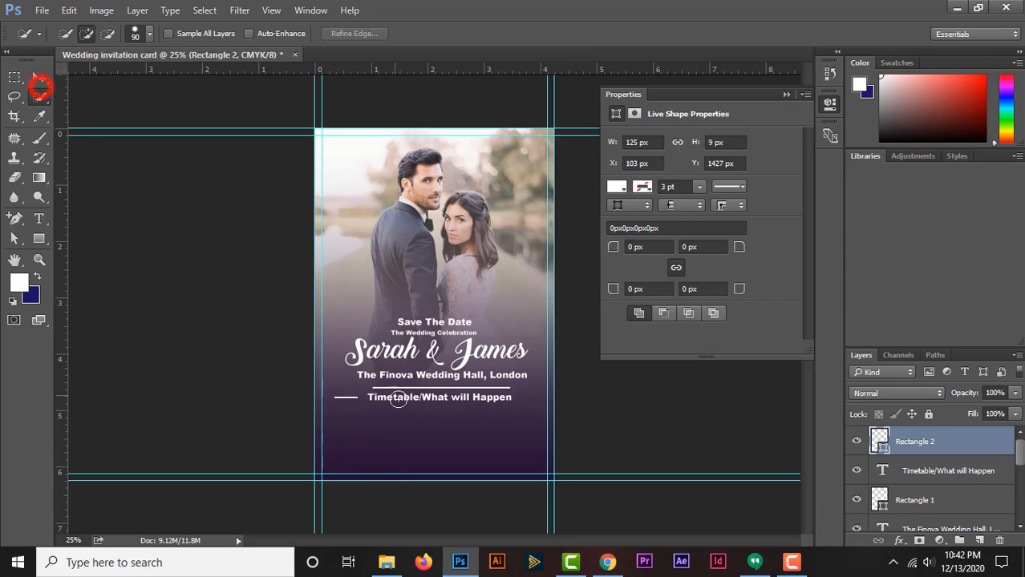
pyautogui.click(39, 77)
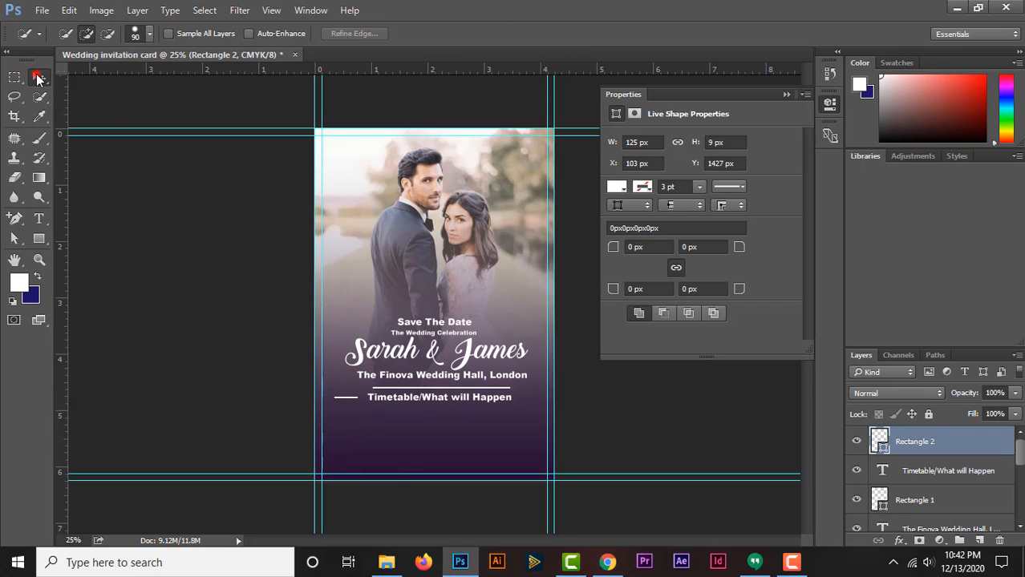
# Select the short white line beside the timetable heading (Rectangle 2) and nudge it right, closer to the text.
pyautogui.click(786, 94)
pyautogui.click(350, 402)
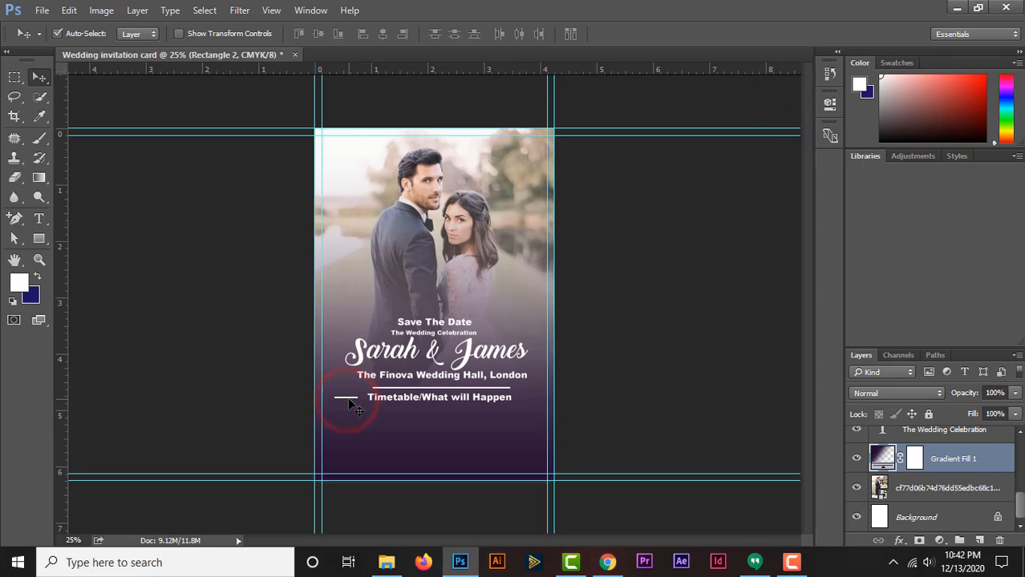
pyautogui.scroll(3, 930, 481)
pyautogui.click(915, 441)
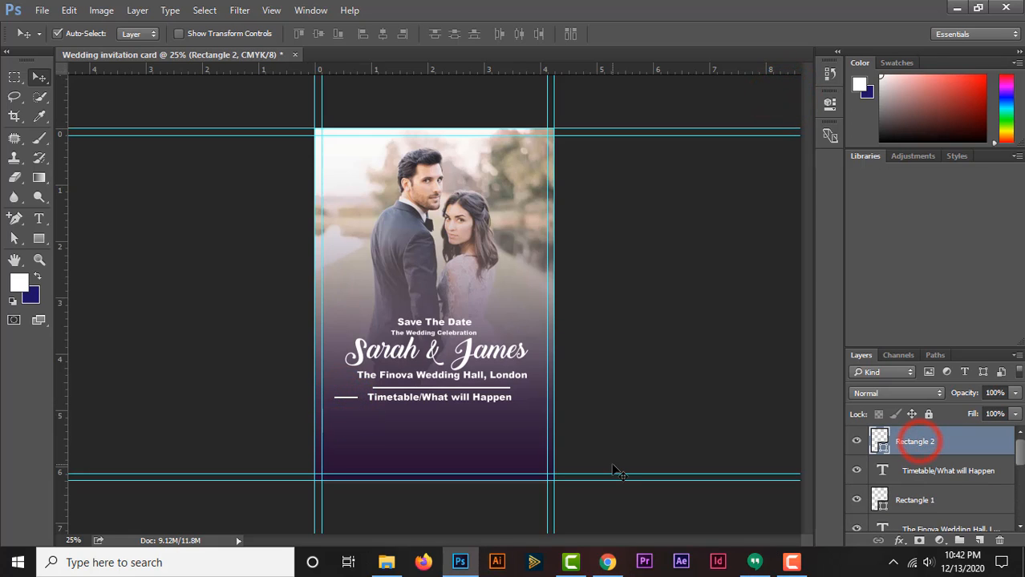
pyautogui.hotkey('shift', 'Right')
pyautogui.hotkey('shift', 'Right')
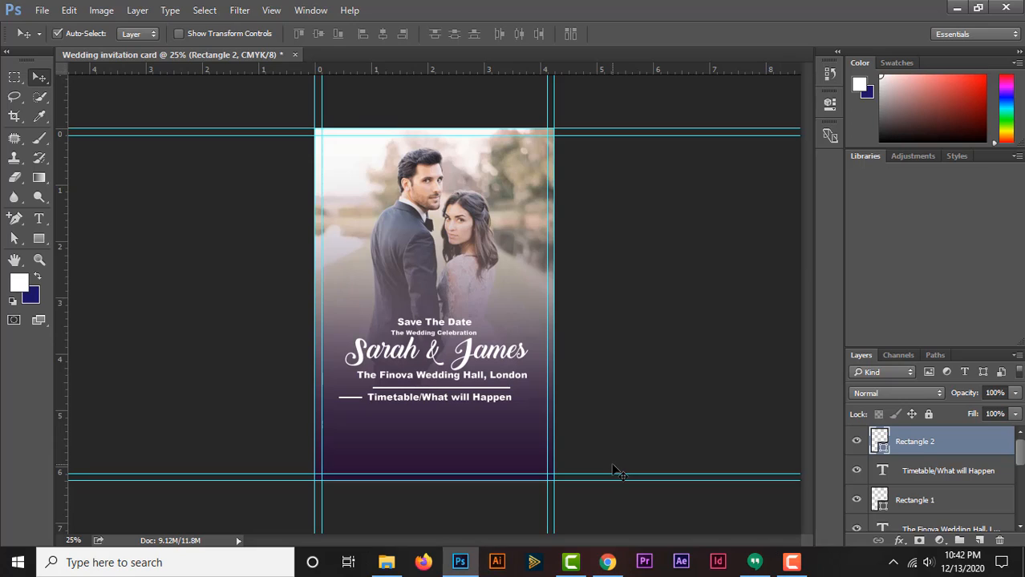
# Duplicate the short white line and place the copy level with it, just after the timetable heading's last word.
pyautogui.hotkey('ctrl', 'j')
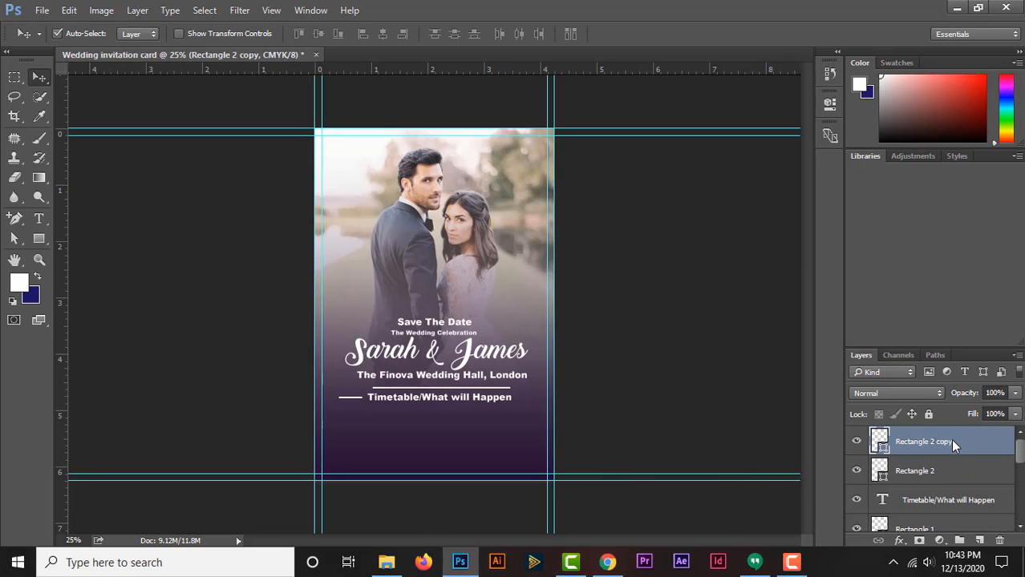
pyautogui.hotkey('ctrl', 't')
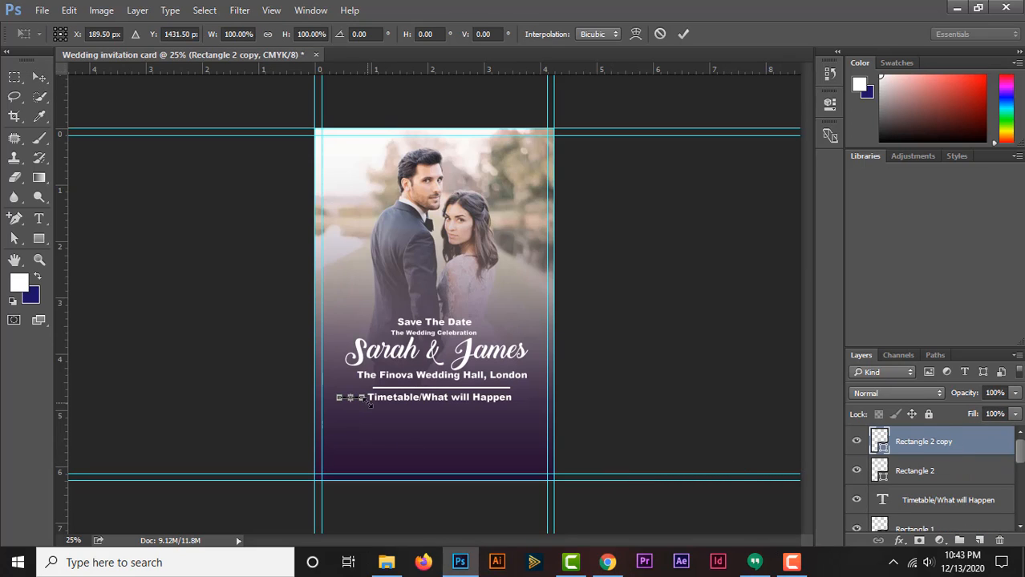
pyautogui.click(38, 77)
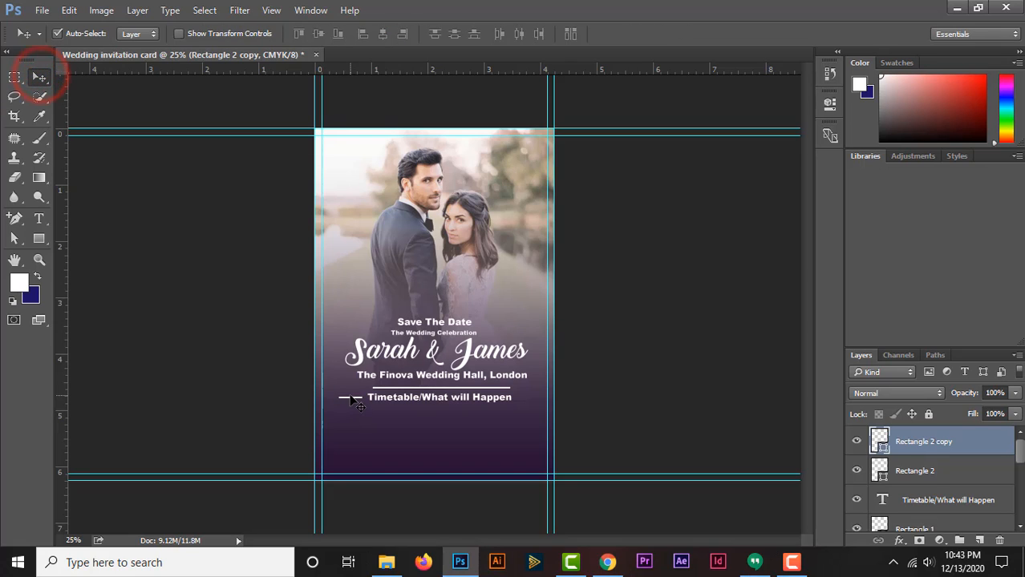
pyautogui.moveTo(350, 400); pyautogui.dragTo(531, 404)
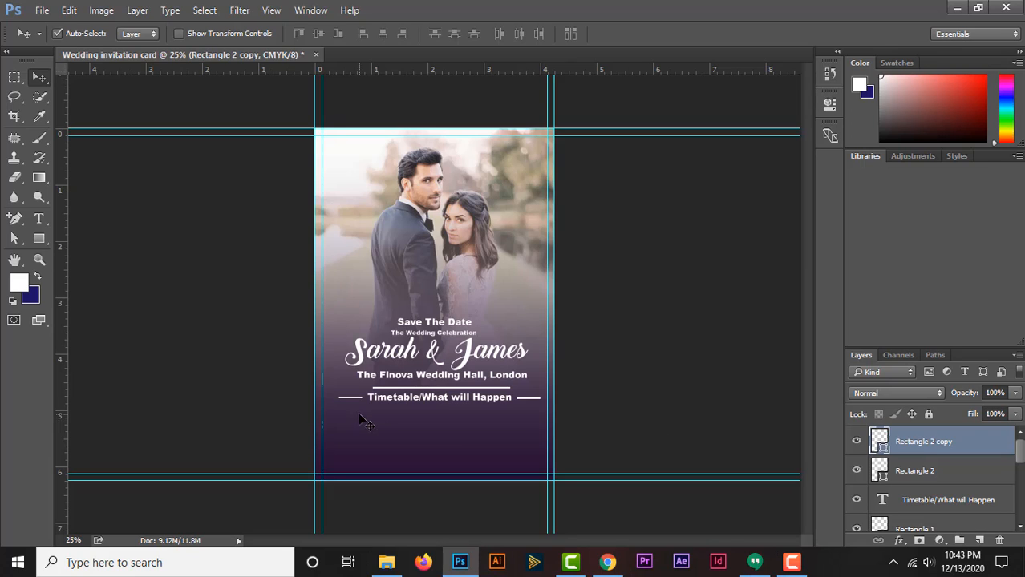
# Shift the timetable heading and its two side lines slightly left to centre them, then fine-tune the right line's gap.
pyautogui.moveTo(358, 406); pyautogui.dragTo(406, 401)
pyautogui.click(524, 399)
pyautogui.moveTo(526, 400); pyautogui.dragTo(519, 405)
pyautogui.click(515, 428)
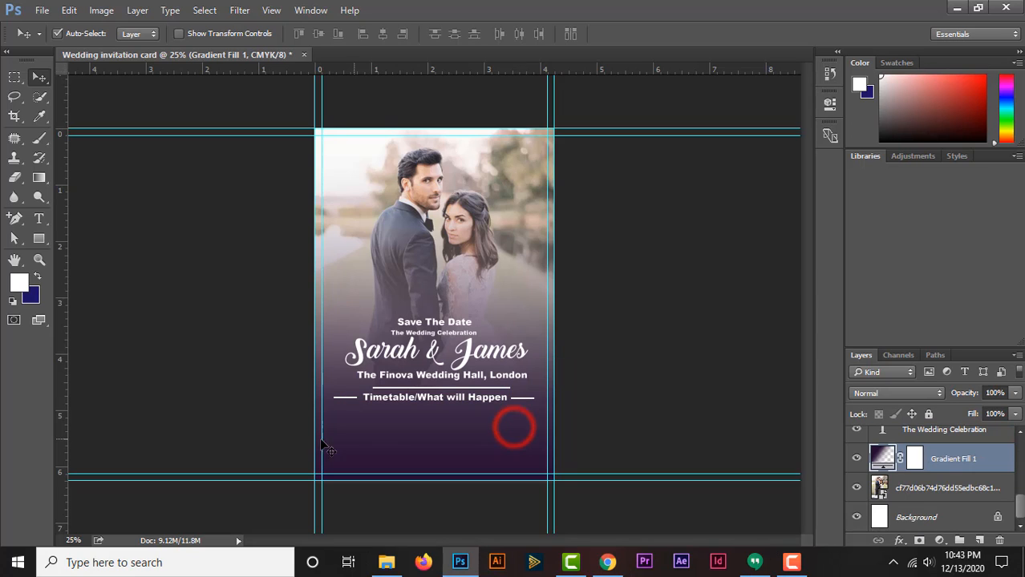
pyautogui.click(521, 400)
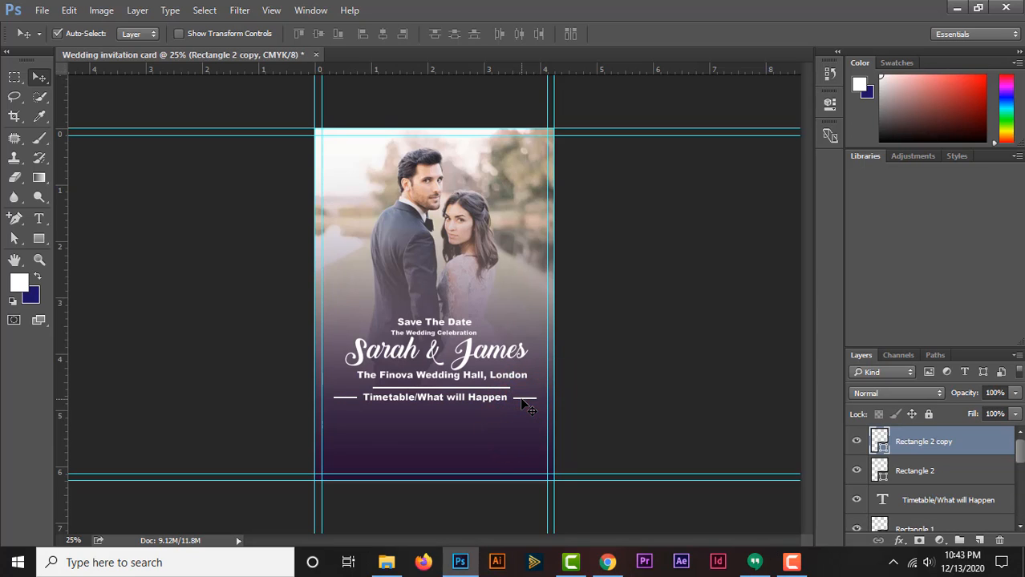
pyautogui.click(623, 413)
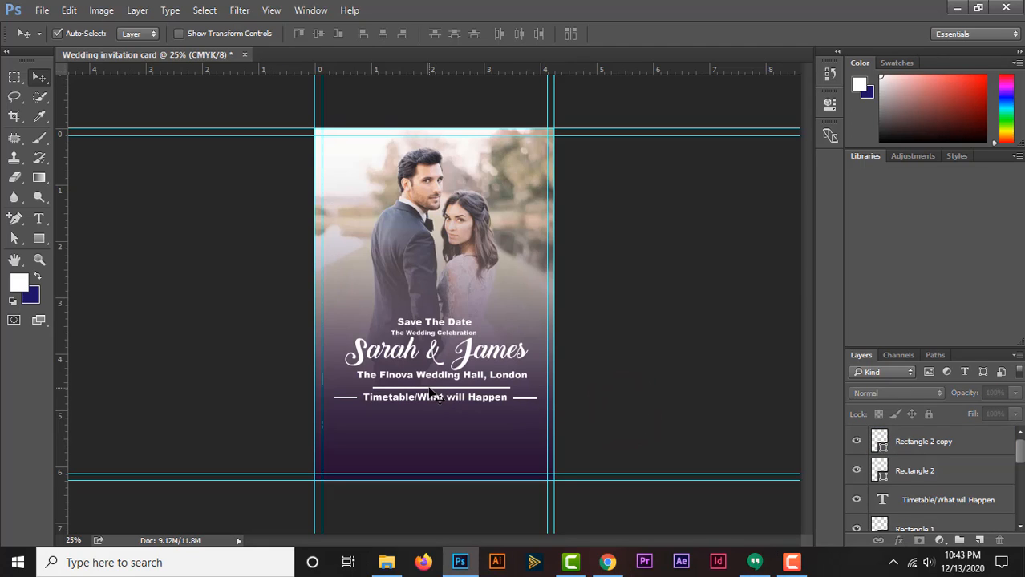
# Move the long divider (Rectangle 1) slightly left until it sits centred between the venue line and timetable heading.
pyautogui.moveTo(431, 393); pyautogui.dragTo(423, 393)
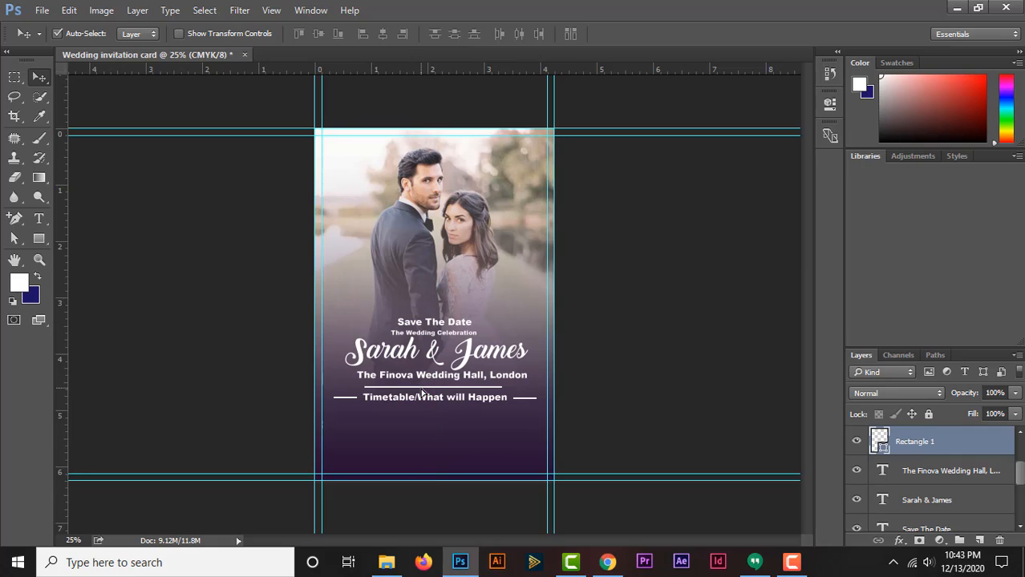
pyautogui.click(459, 435)
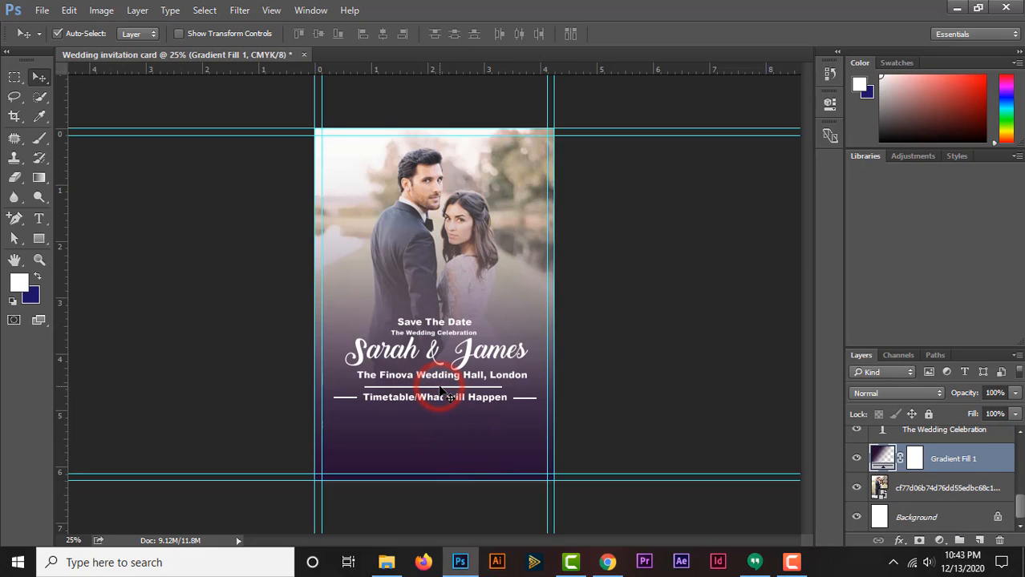
pyautogui.moveTo(440, 391); pyautogui.dragTo(442, 390)
pyautogui.click(477, 438)
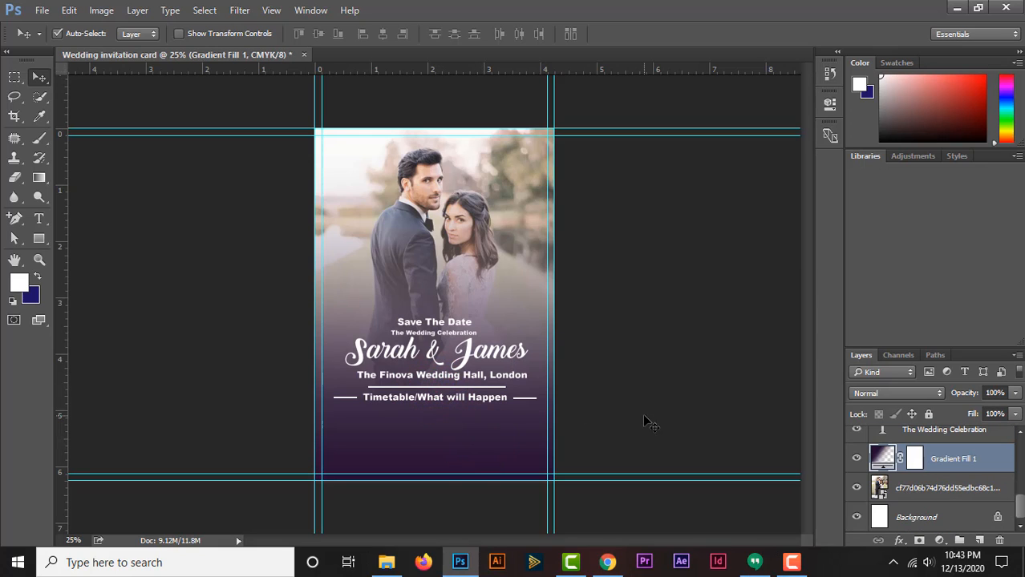
pyautogui.moveTo(410, 391); pyautogui.dragTo(409, 393)
pyautogui.click(409, 393)
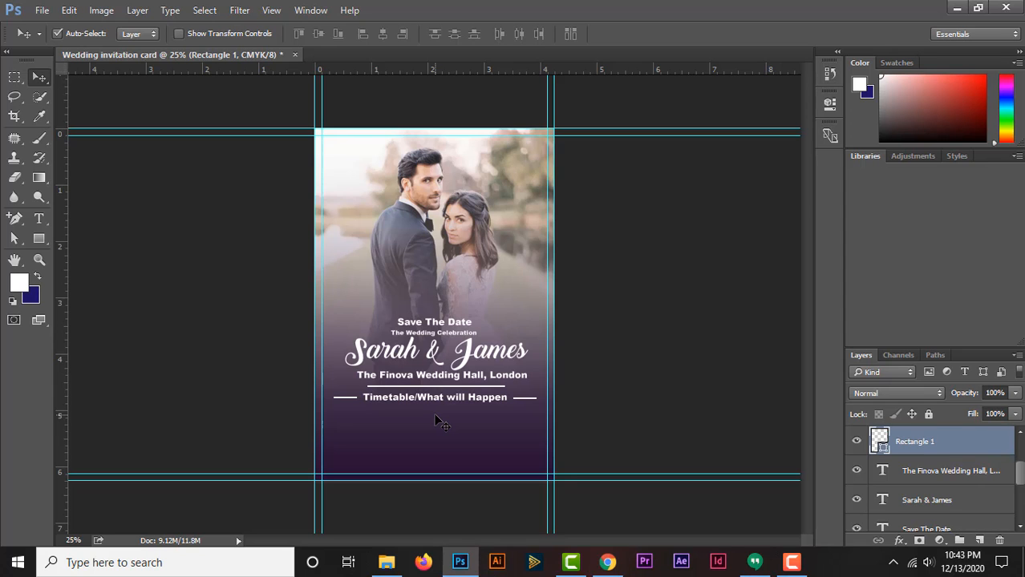
pyautogui.click(607, 398)
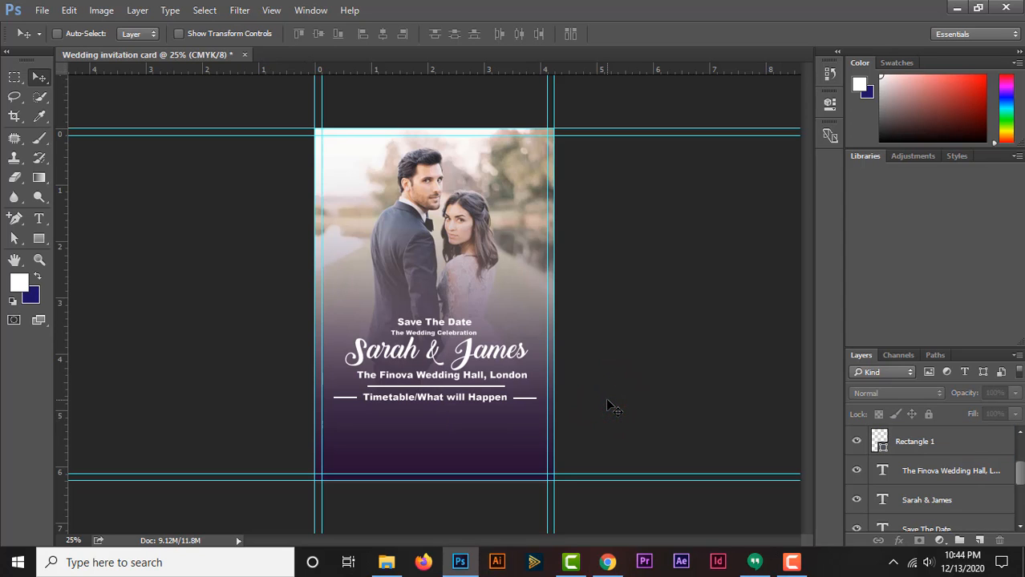
# Add a 12 pt Arial Black text line reading "10.00PM/Church" in the dark area below the timetable heading.
pyautogui.hotkey('ctrl', '+')
pyautogui.scroll(-3, 606, 398)
pyautogui.scroll(-2, 574, 374)
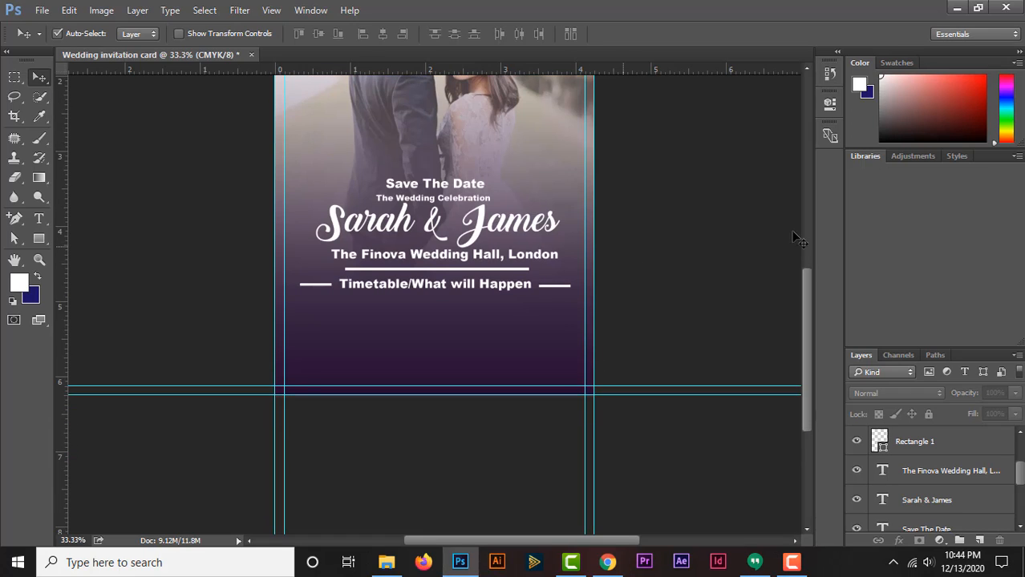
pyautogui.click(39, 218)
pyautogui.click(350, 329)
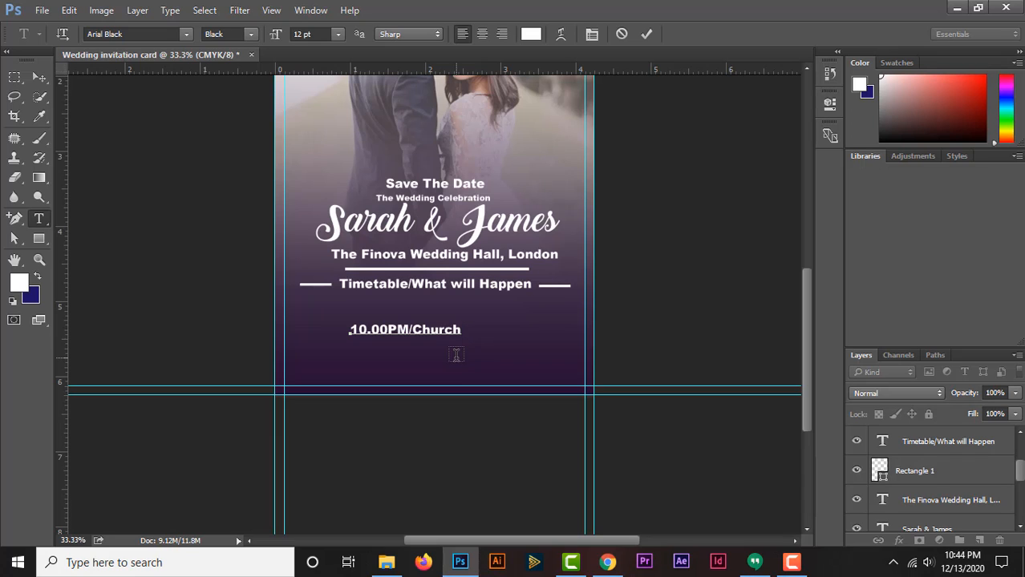
pyautogui.hotkey('ctrl', 'Return')
pyautogui.press('v')
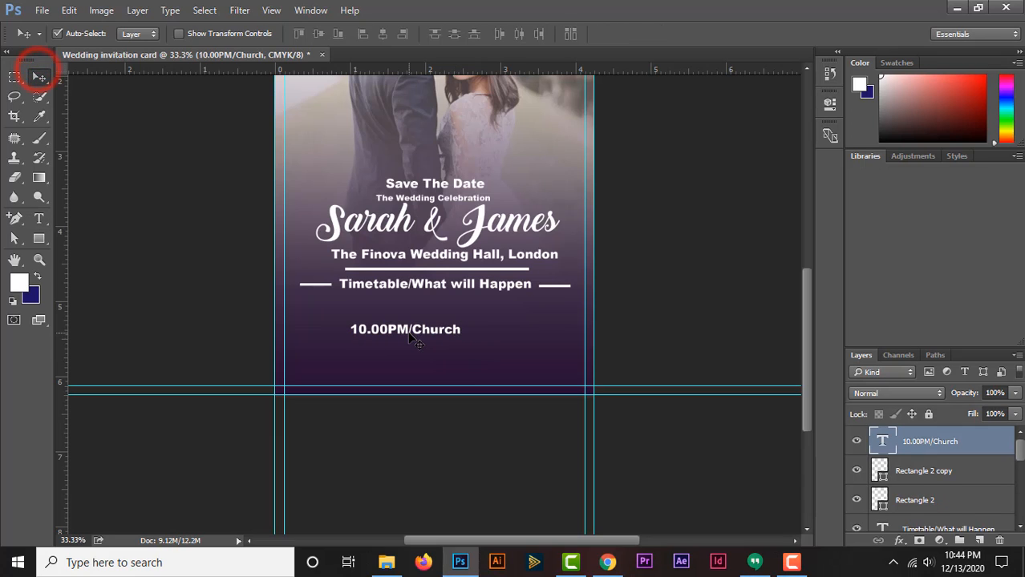
# Set the font size of the "10.00PM/Church" text to 8 pt.
pyautogui.doubleClick(884, 442)
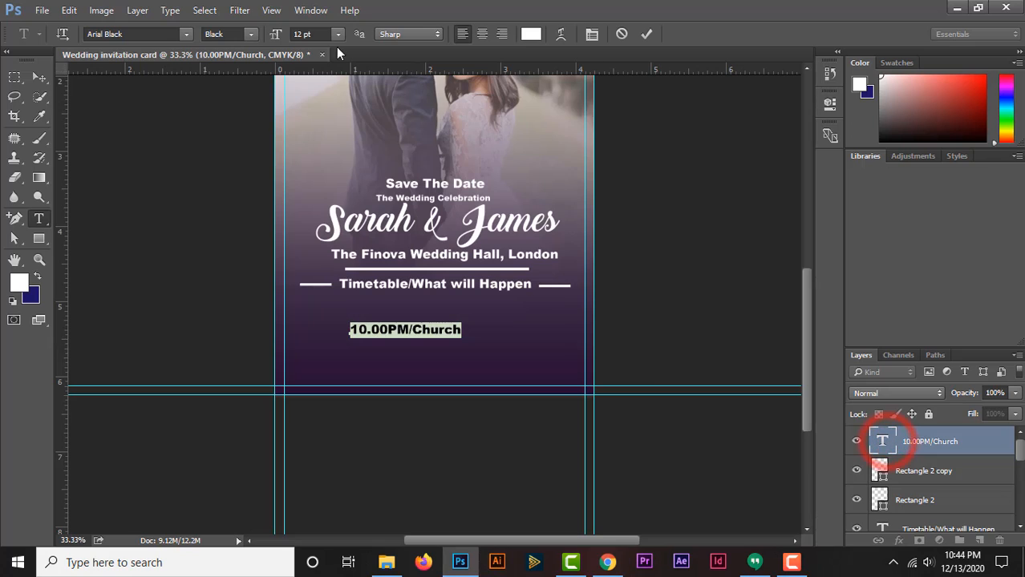
pyautogui.click(311, 34)
pyautogui.write('8')
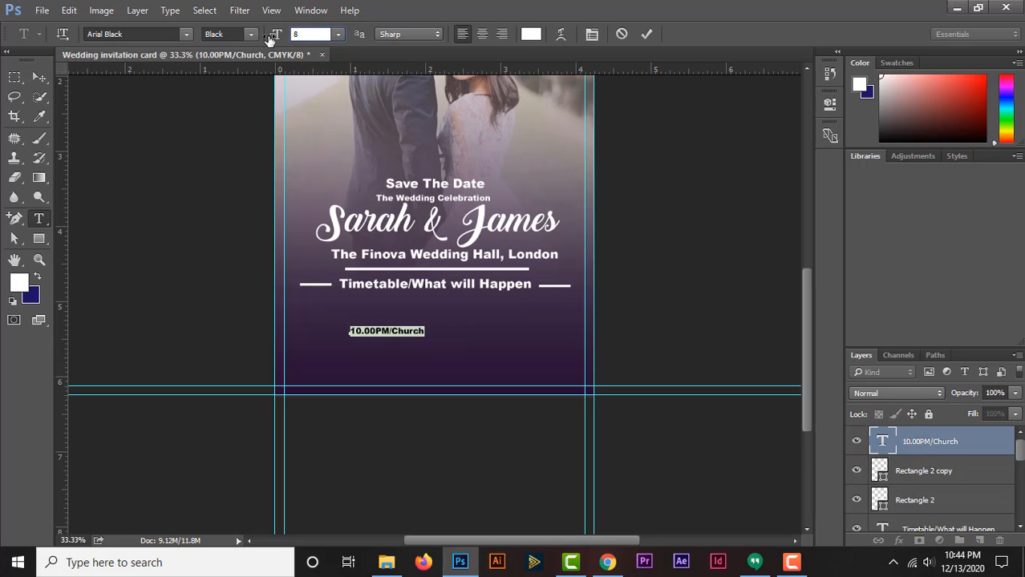
pyautogui.click(313, 34)
pyautogui.click(38, 76)
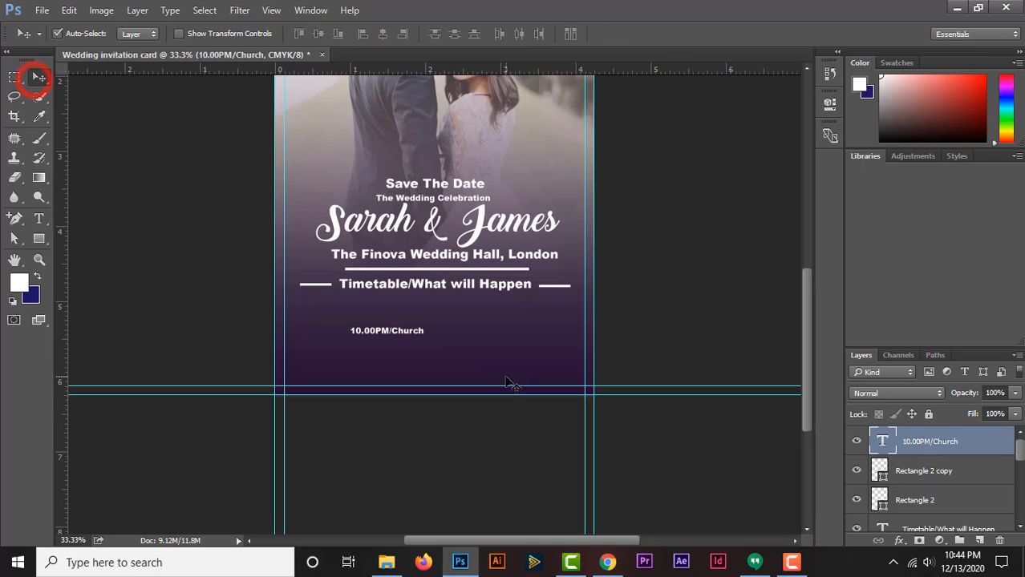
# Align the "10.00PM/Church" text with the card's left inner guide and raise it closely beneath the timetable heading.
pyautogui.moveTo(376, 329); pyautogui.dragTo(318, 318)
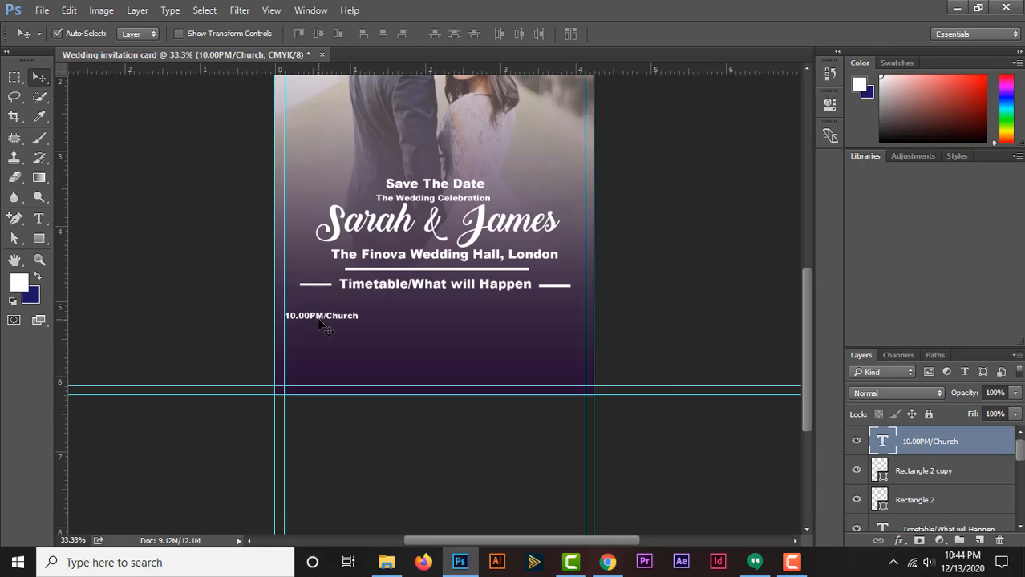
pyautogui.click(318, 319)
pyautogui.click(314, 318)
pyautogui.click(318, 319)
pyautogui.hotkey('ctrl', 't')
pyautogui.moveTo(343, 318); pyautogui.dragTo(342, 313)
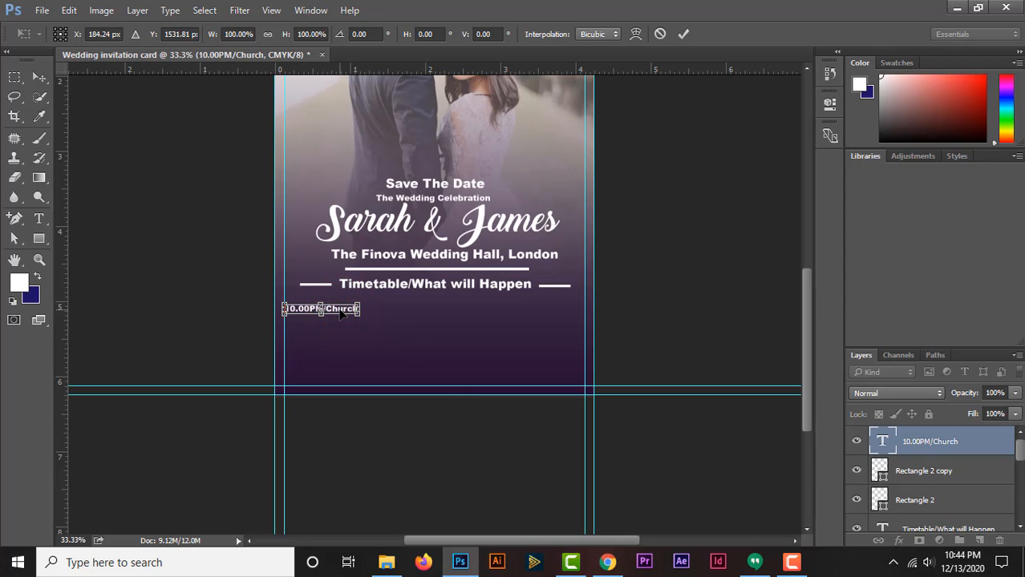
pyautogui.press('Return')
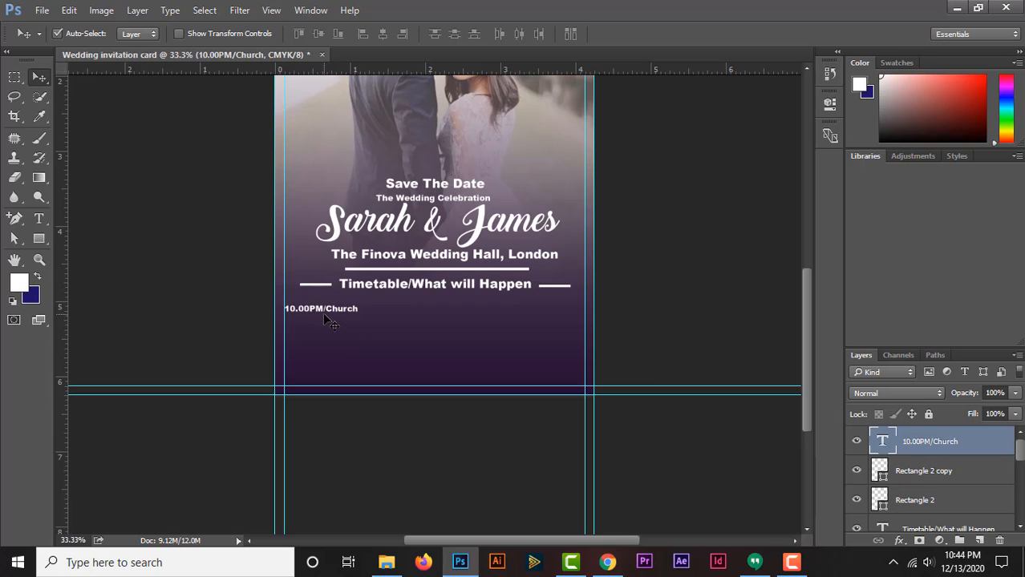
# Duplicate "10.00PM/Church" twice on the same row, placing one copy at the card's centre and one against the right inner guide.
pyautogui.moveTo(318, 314); pyautogui.dragTo(548, 314)
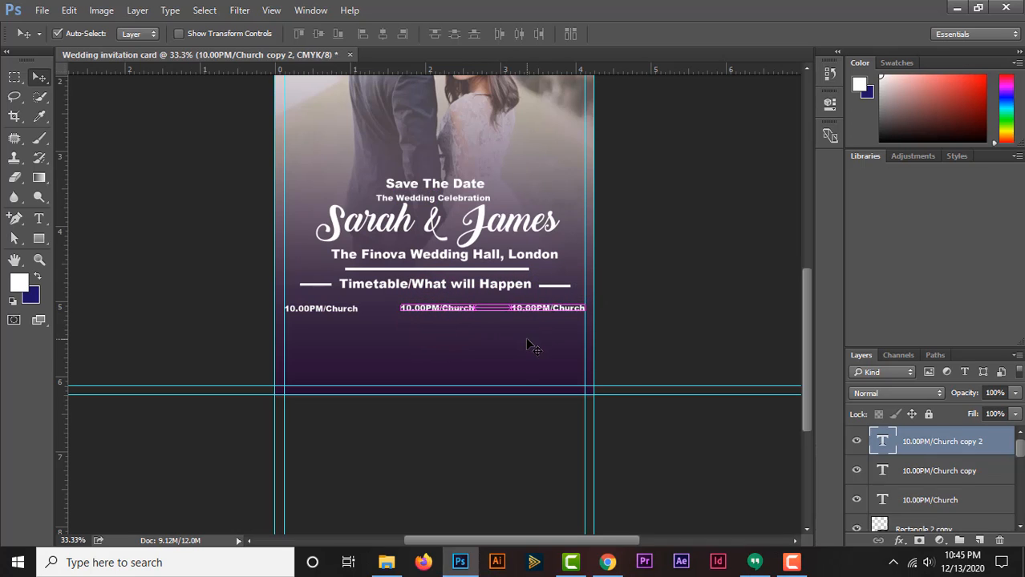
pyautogui.click(530, 345)
pyautogui.click(441, 313)
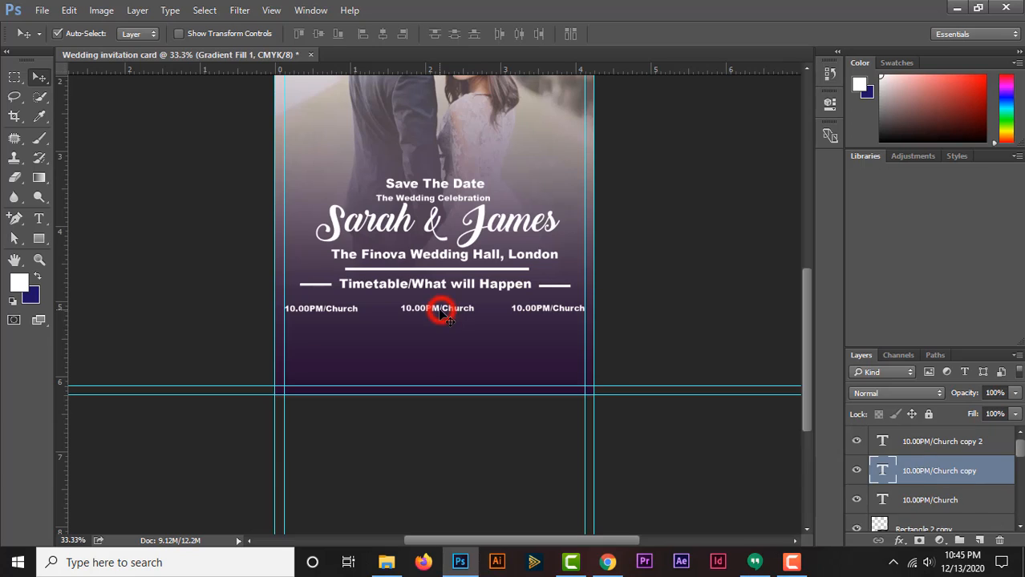
pyautogui.click(449, 343)
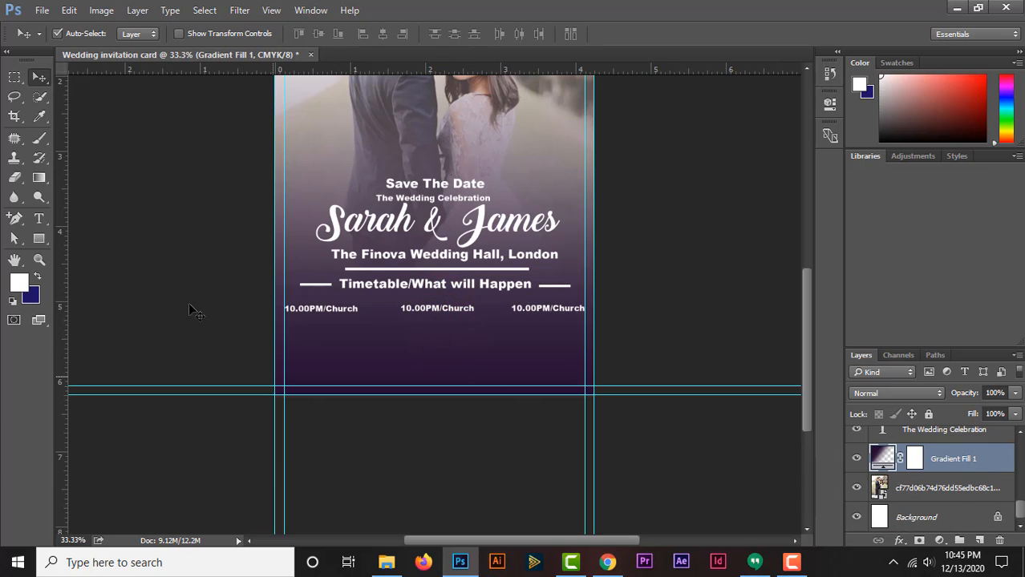
# Create a paragraph text box beneath the left "10.00PM/Church", starting at the inner guide, and paste the Lorem Ipsum text into it.
pyautogui.click(39, 219)
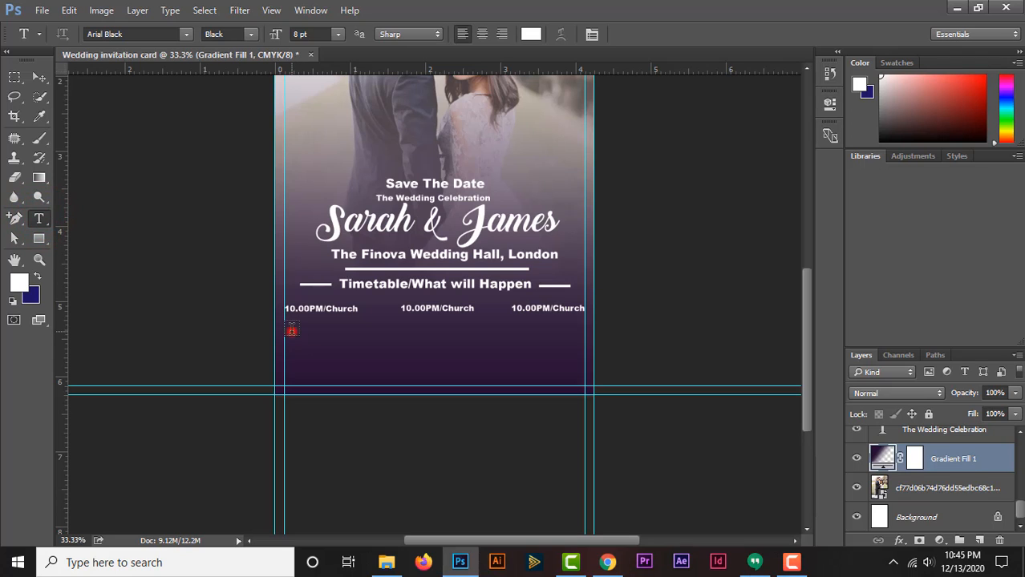
pyautogui.moveTo(291, 331); pyautogui.dragTo(365, 365)
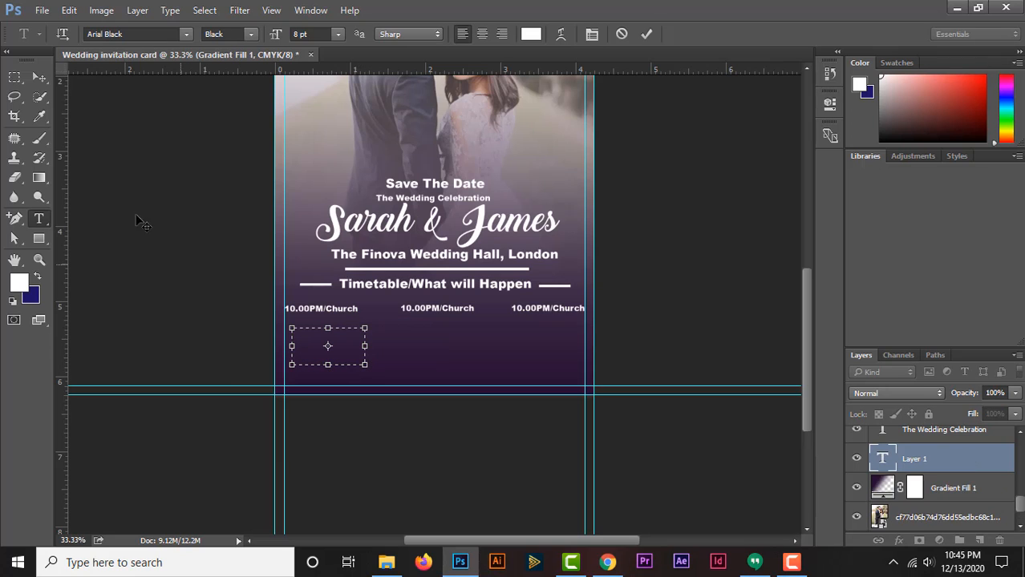
pyautogui.moveTo(287, 346); pyautogui.dragTo(328, 323)
pyautogui.scroll(-1, 325, 322)
pyautogui.click(295, 312)
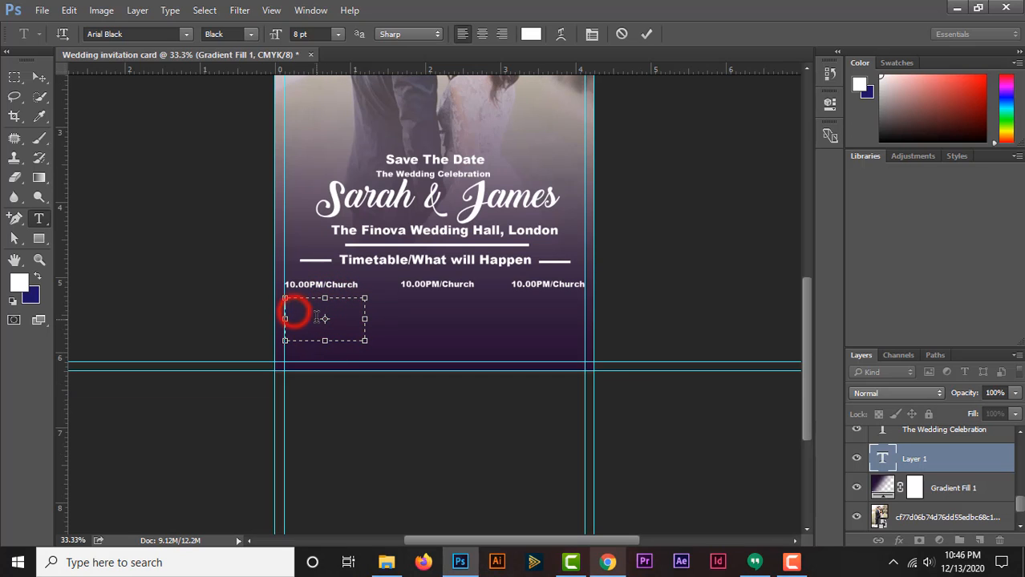
pyautogui.hotkey('ctrl', 'v')
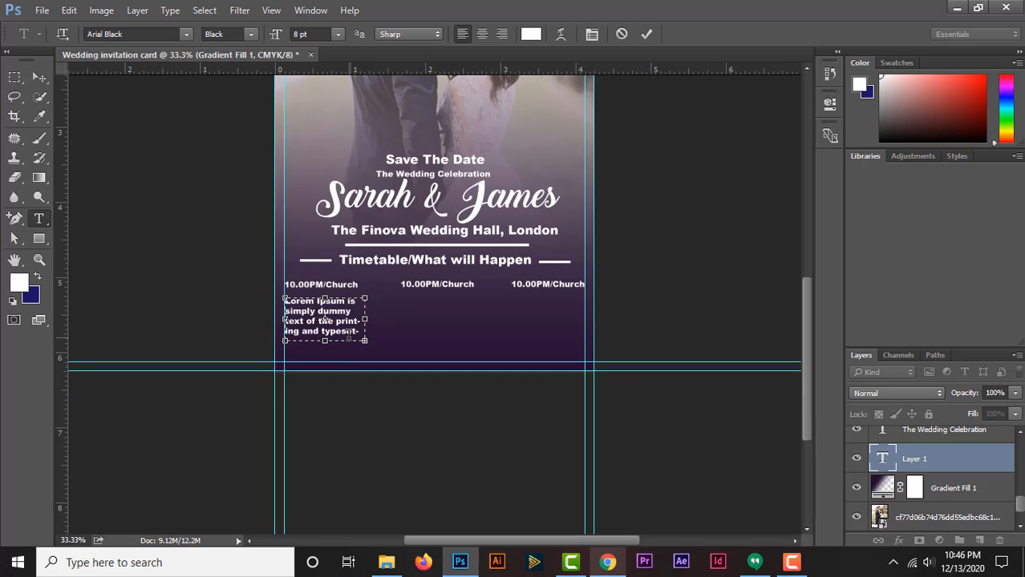
# Set all the Lorem Ipsum paragraph text to 6 pt.
pyautogui.hotkey('ctrl', 'a')
pyautogui.click(312, 34)
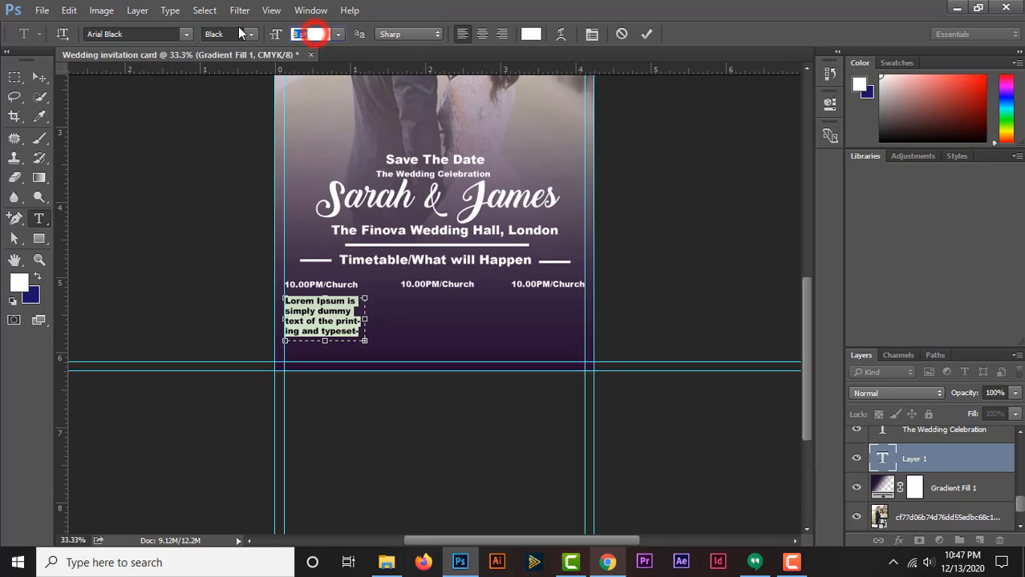
pyautogui.write('6')
pyautogui.press('Return')
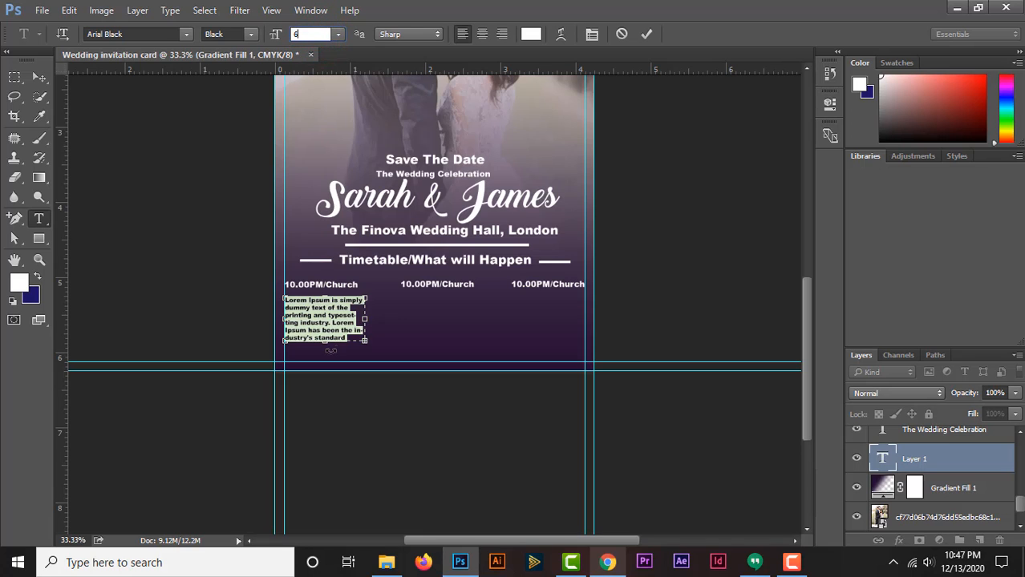
# Trim the paragraph to "Lorem Ipsum is simply dummy text of the printing and typesetting industry" and shorten its text box to fit.
pyautogui.click(327, 320)
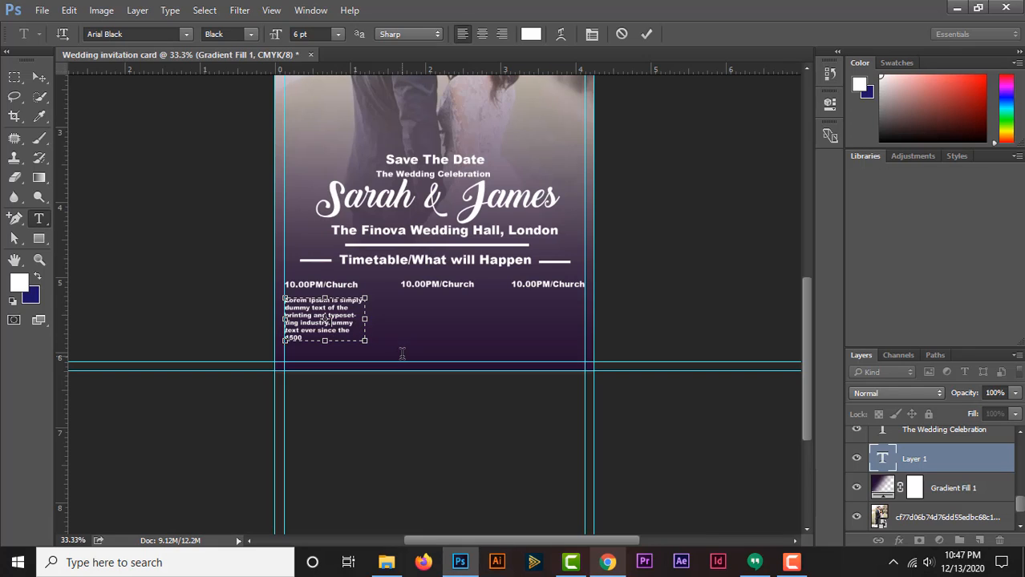
pyautogui.press('Delete')
pyautogui.press('Delete')
pyautogui.press('Delete')
pyautogui.press('Delete')
pyautogui.press('Delete')
pyautogui.press('Delete')
pyautogui.press('Delete')
pyautogui.press('Delete')
pyautogui.press('Delete')
pyautogui.press('Delete')
pyautogui.press('Delete')
pyautogui.press('Delete')
pyautogui.press('Delete')
pyautogui.press('Delete')
pyautogui.press('Delete')
pyautogui.press('Delete')
pyautogui.press('Delete')
pyautogui.press('Delete')
pyautogui.press('Delete')
pyautogui.press('Delete')
pyautogui.moveTo(324, 340); pyautogui.dragTo(325, 329)
pyautogui.click(38, 78)
pyautogui.click(406, 324)
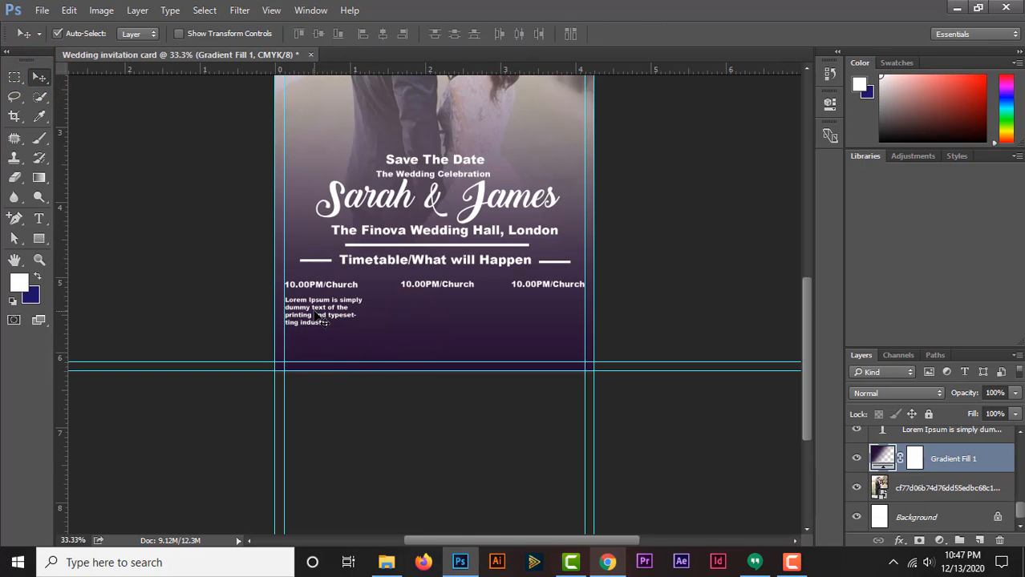
# Duplicate the Lorem Ipsum paragraph beneath the middle and right "10.00PM/Church" headings, and centre-align the right copy's text.
pyautogui.moveTo(320, 318); pyautogui.dragTo(433, 318)
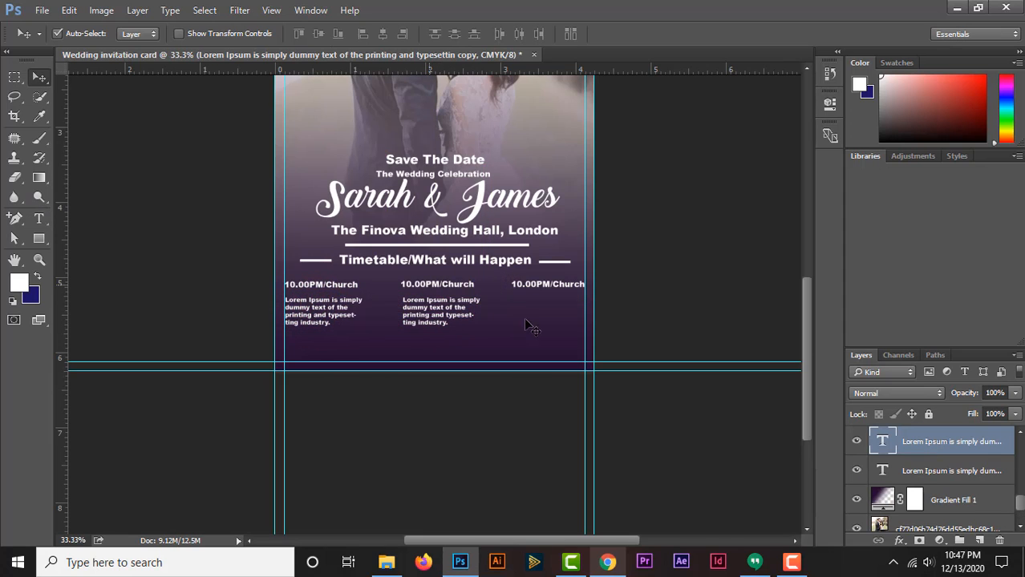
pyautogui.moveTo(437, 304); pyautogui.dragTo(542, 305)
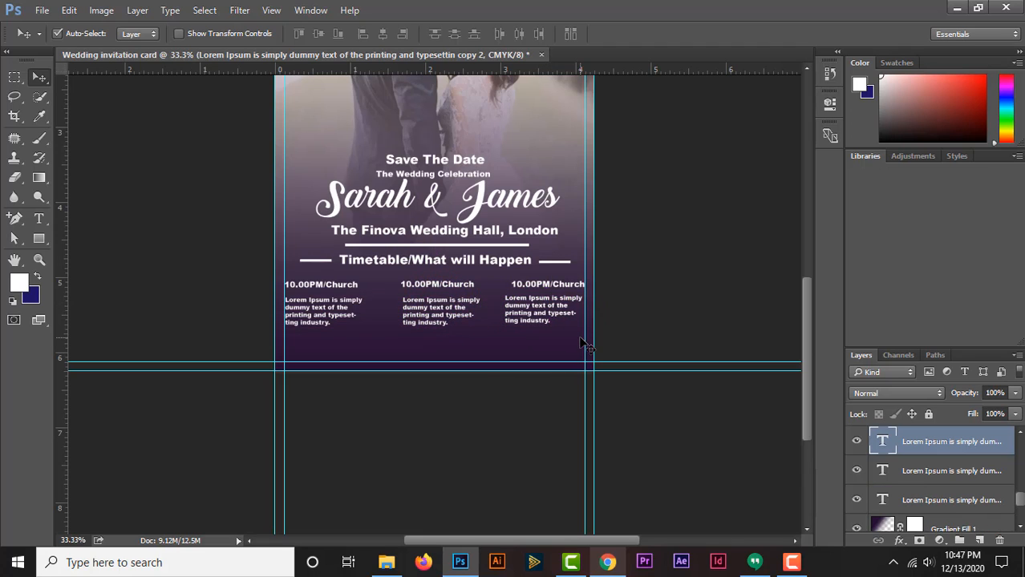
pyautogui.click(39, 218)
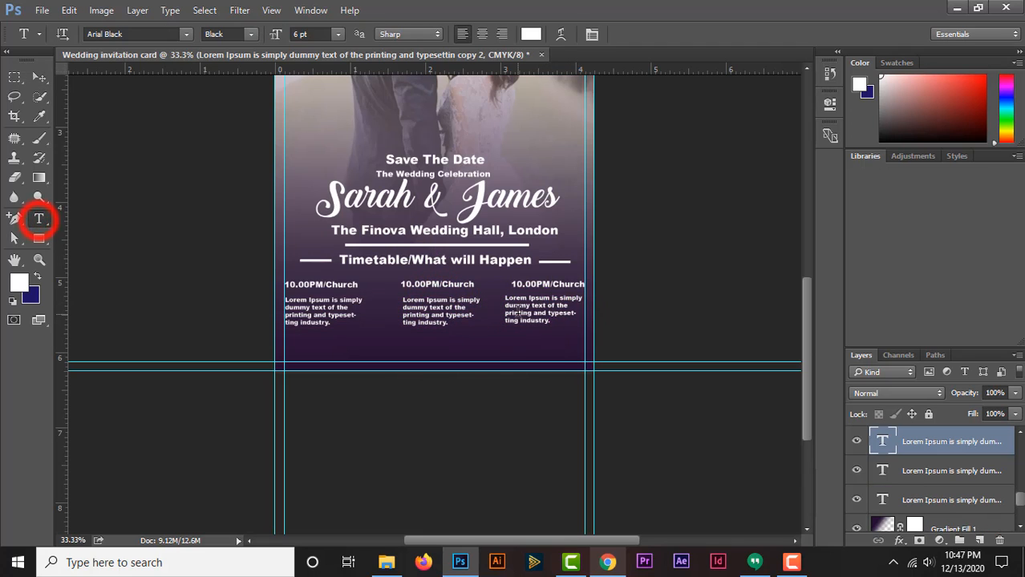
pyautogui.moveTo(504, 301); pyautogui.dragTo(571, 323)
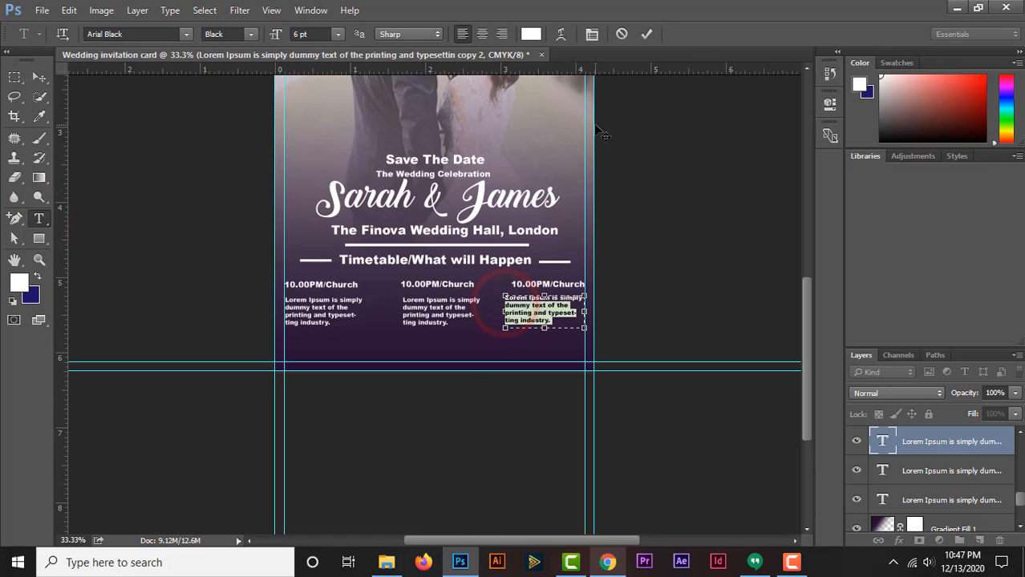
pyautogui.click(482, 34)
pyautogui.click(38, 77)
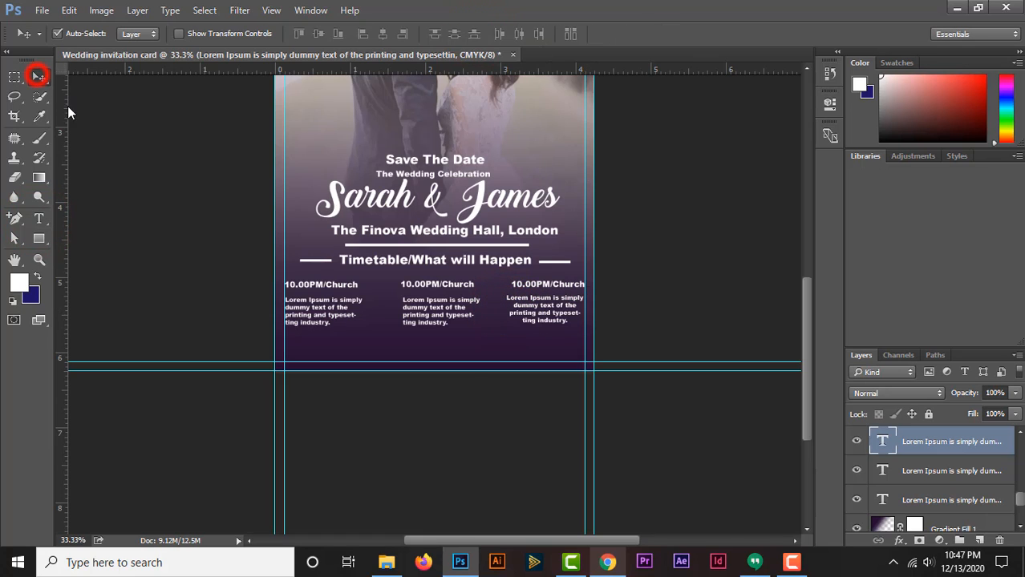
# Centre-align the text of the middle and left Lorem Ipsum paragraphs.
pyautogui.click(39, 218)
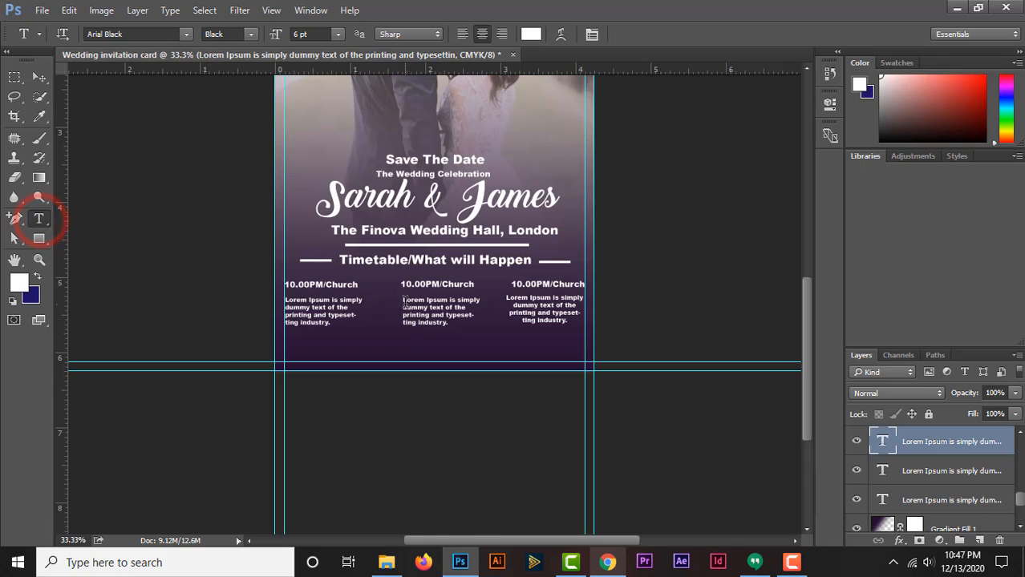
pyautogui.moveTo(403, 300); pyautogui.dragTo(450, 323)
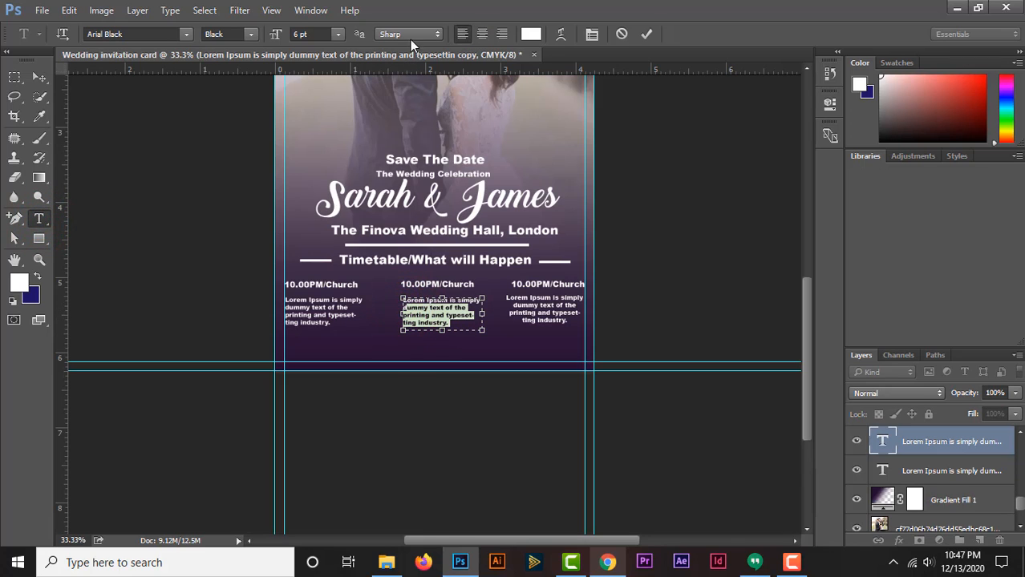
pyautogui.click(482, 34)
pyautogui.click(37, 77)
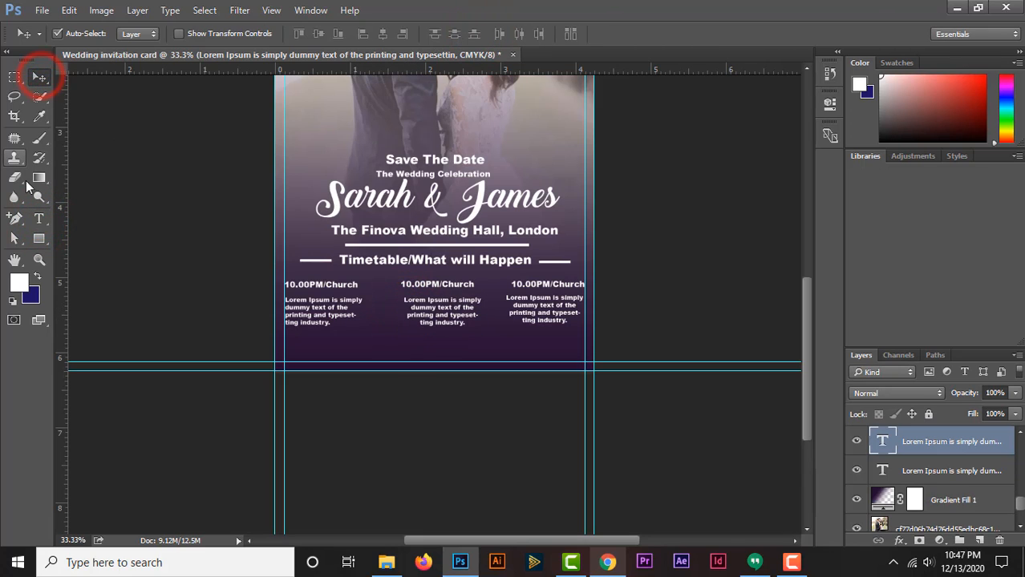
pyautogui.click(41, 218)
pyautogui.moveTo(285, 300); pyautogui.dragTo(330, 323)
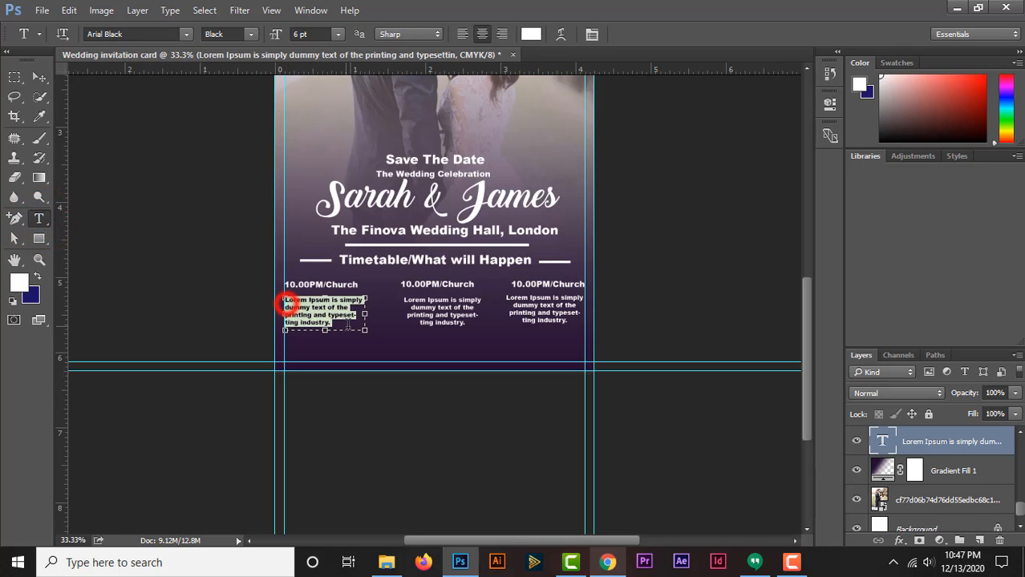
pyautogui.click(481, 35)
pyautogui.click(37, 77)
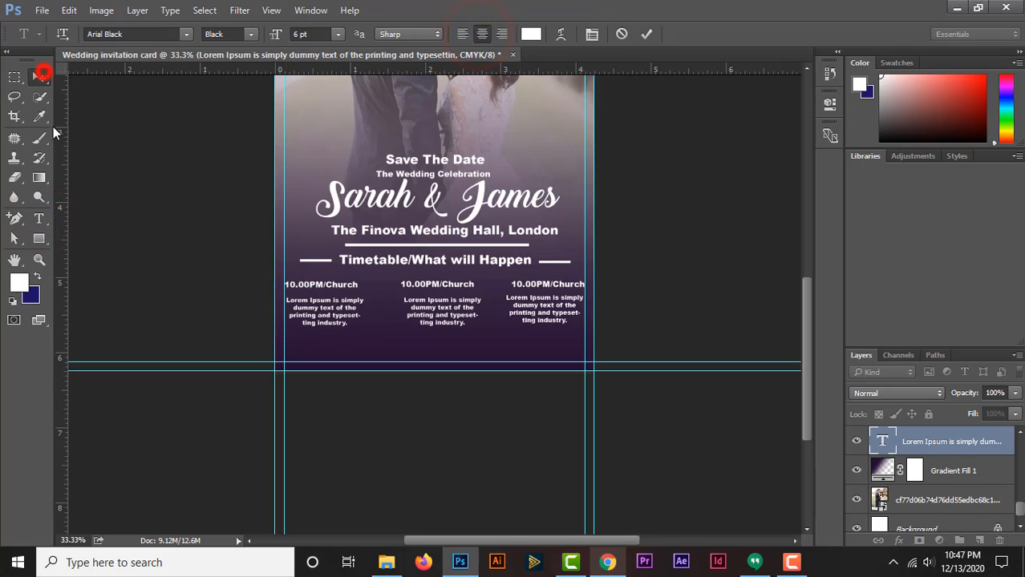
# Draw a white vertical divider about 3 x 180 px between the left and middle timetable columns, and duplicate it between the middle and right columns.
pyautogui.click(38, 238)
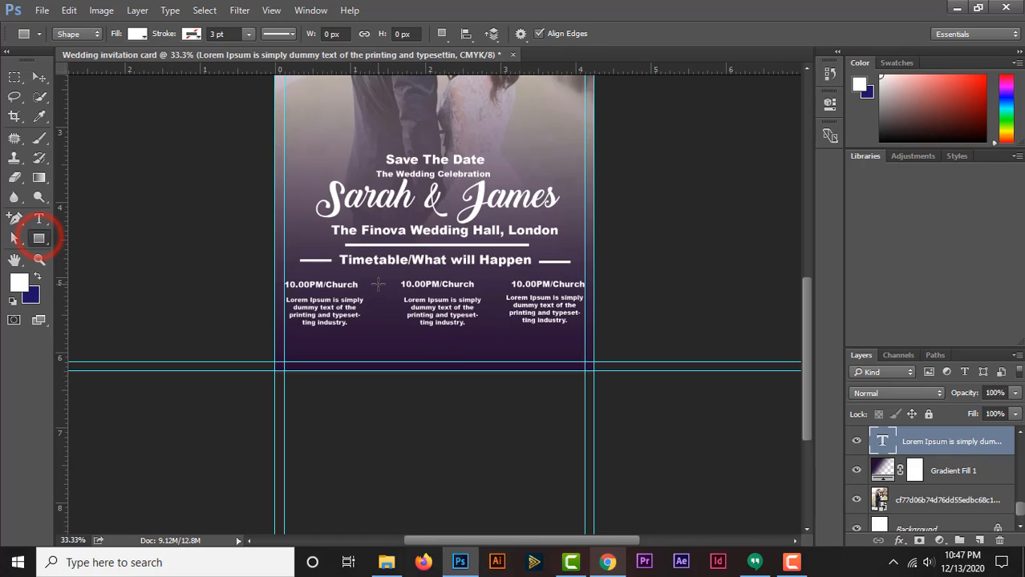
pyautogui.moveTo(380, 280); pyautogui.dragTo(380, 329)
pyautogui.click(38, 78)
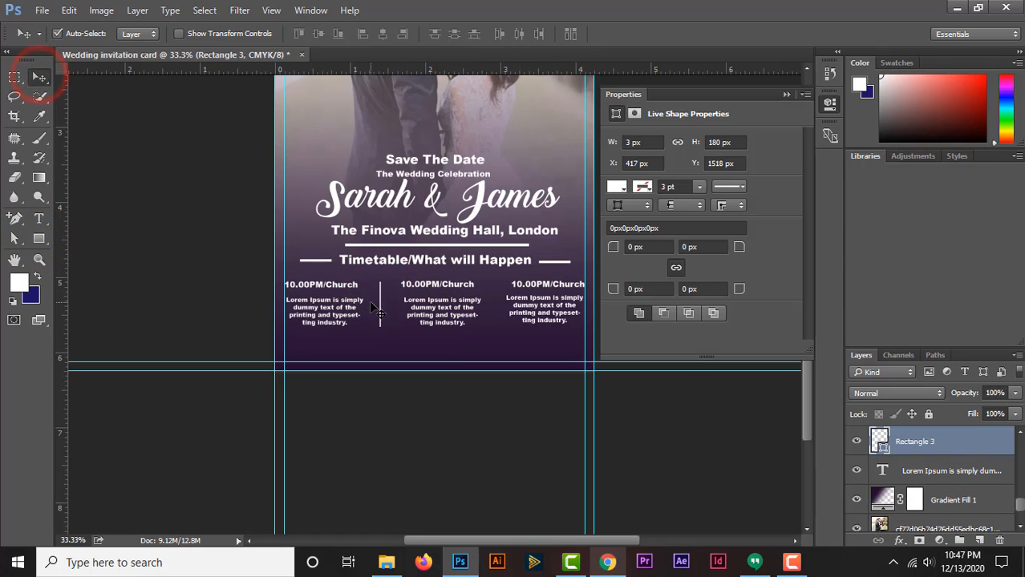
pyautogui.click(785, 96)
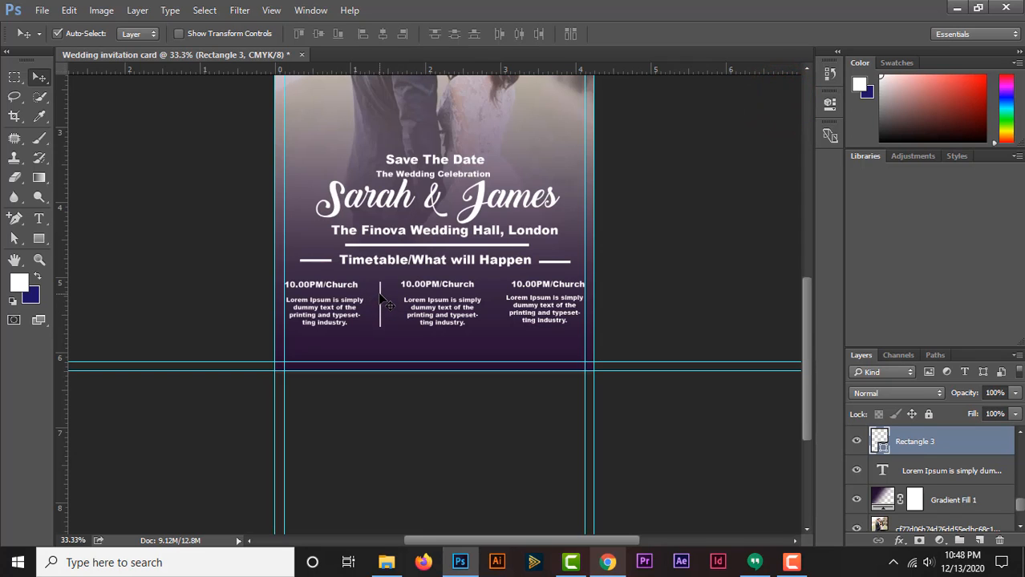
pyautogui.moveTo(383, 299); pyautogui.dragTo(514, 370)
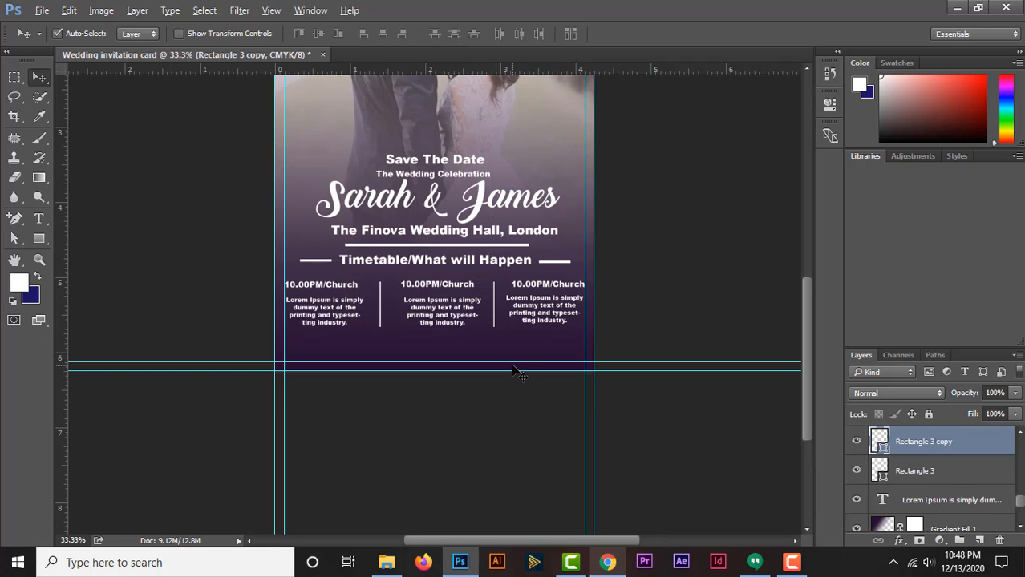
# Add a 12 pt text line reading "15th of December," below the middle timetable column.
pyautogui.scroll(1, 513, 369)
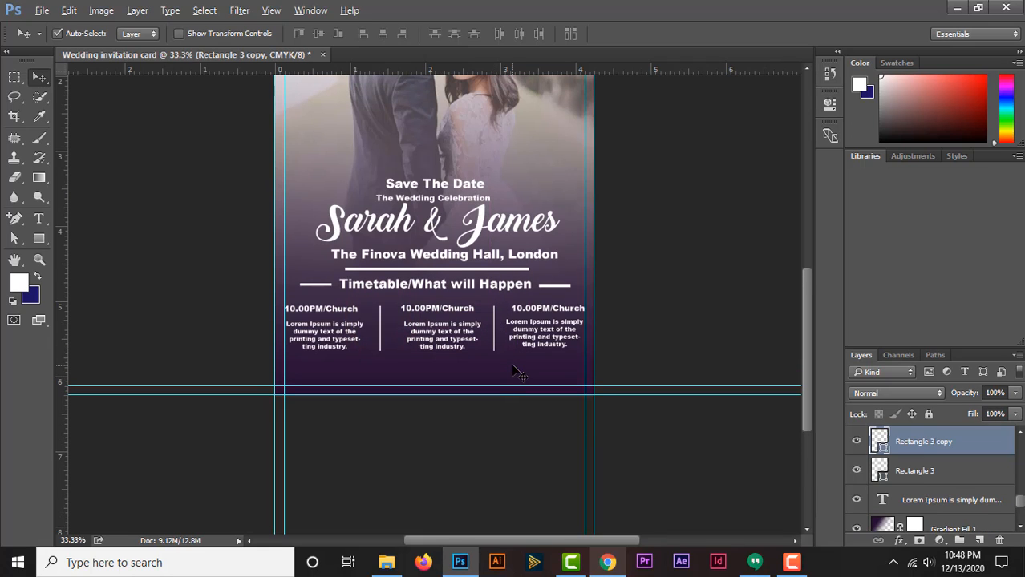
pyautogui.scroll(-1, 529, 330)
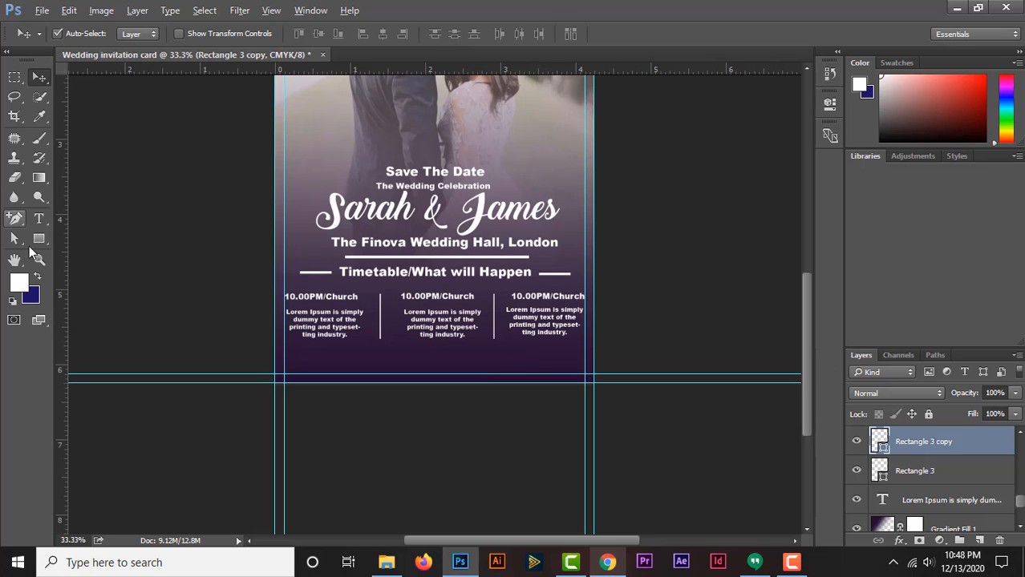
pyautogui.click(38, 218)
pyautogui.click(426, 362)
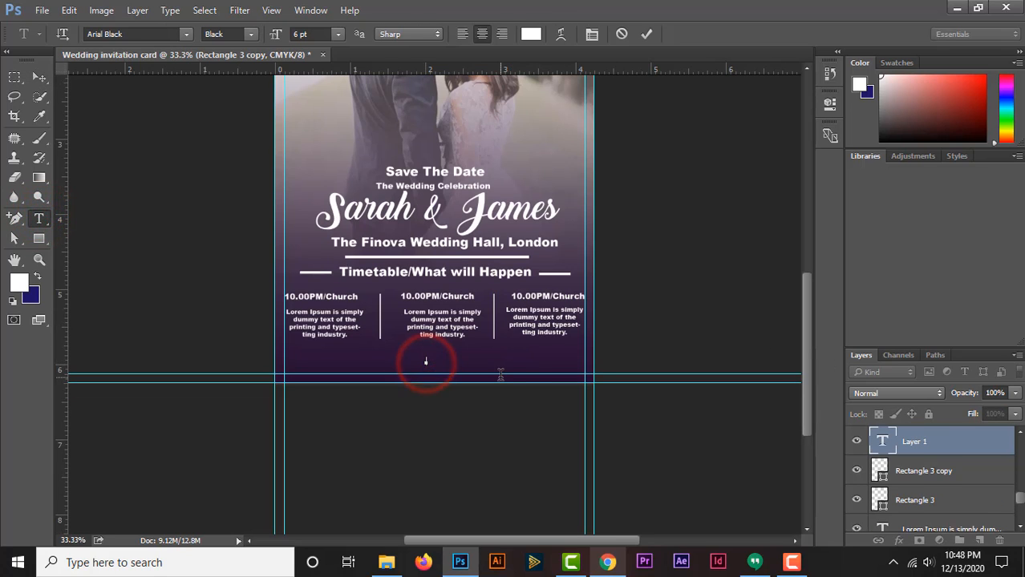
pyautogui.click(337, 34)
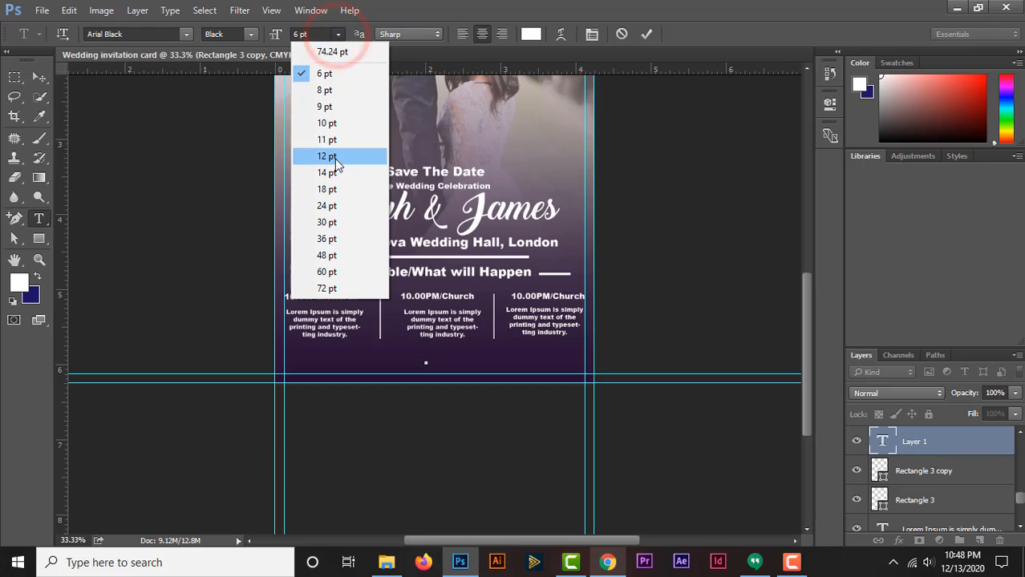
pyautogui.click(328, 156)
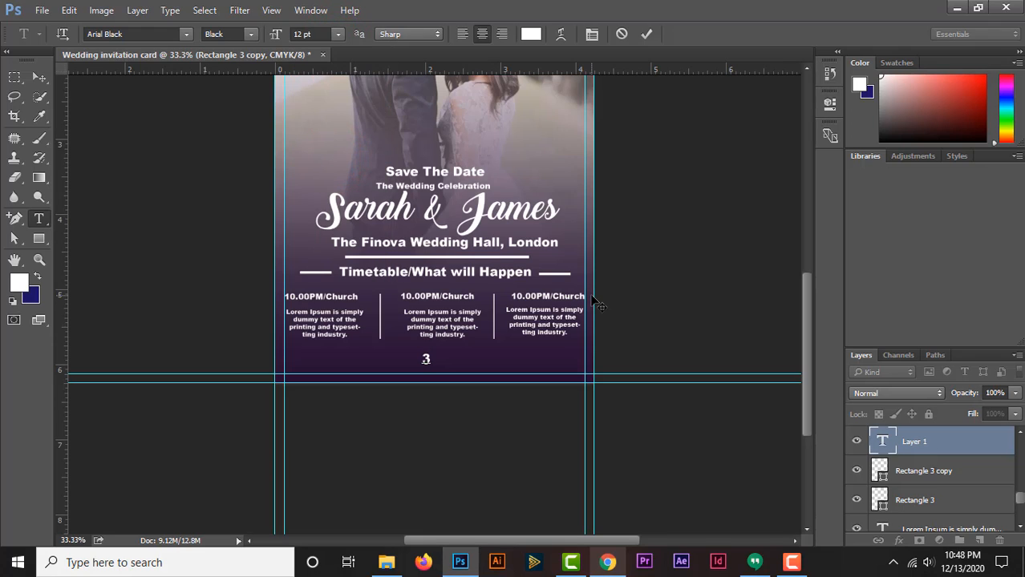
pyautogui.write('13')
pyautogui.write(' Dec')
pyautogui.press('BackSpace')
pyautogui.press('BackSpace')
pyautogui.press('BackSpace')
pyautogui.press('BackSpace')
pyautogui.write('th of December')
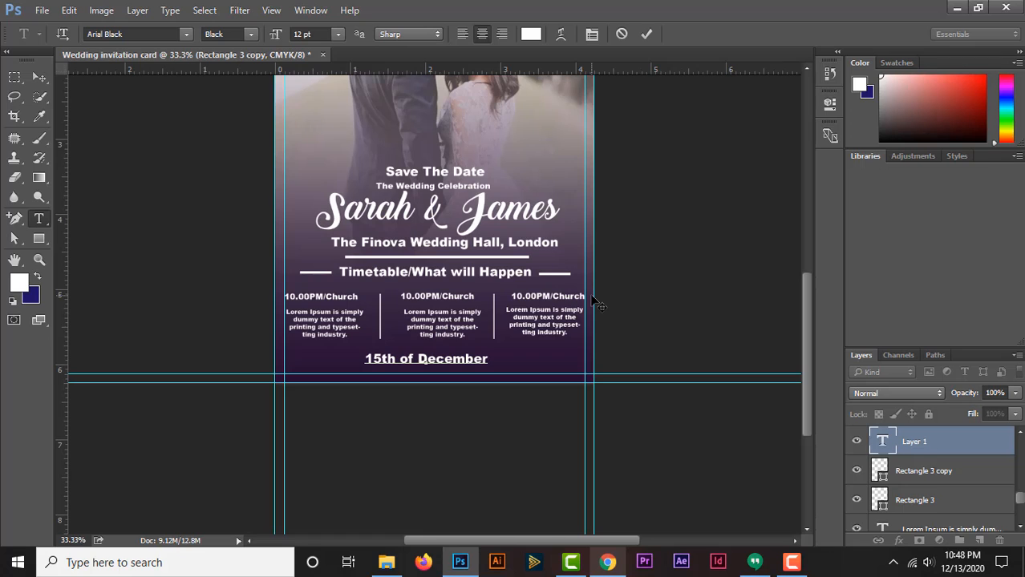
pyautogui.write(',')
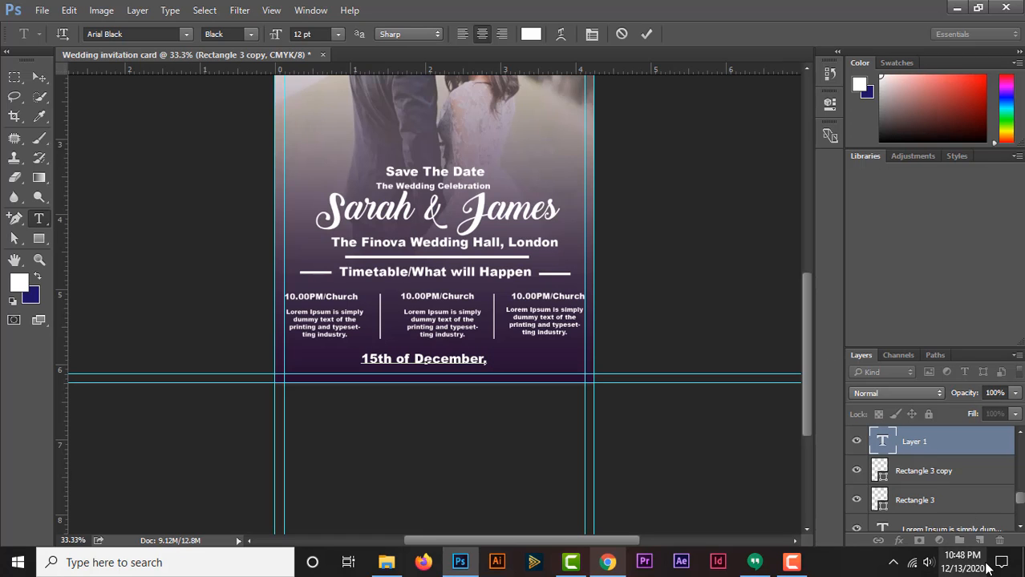
# Look up the date's weekday in the system calendar and append "Tuesday" to the date line.
pyautogui.click(959, 564)
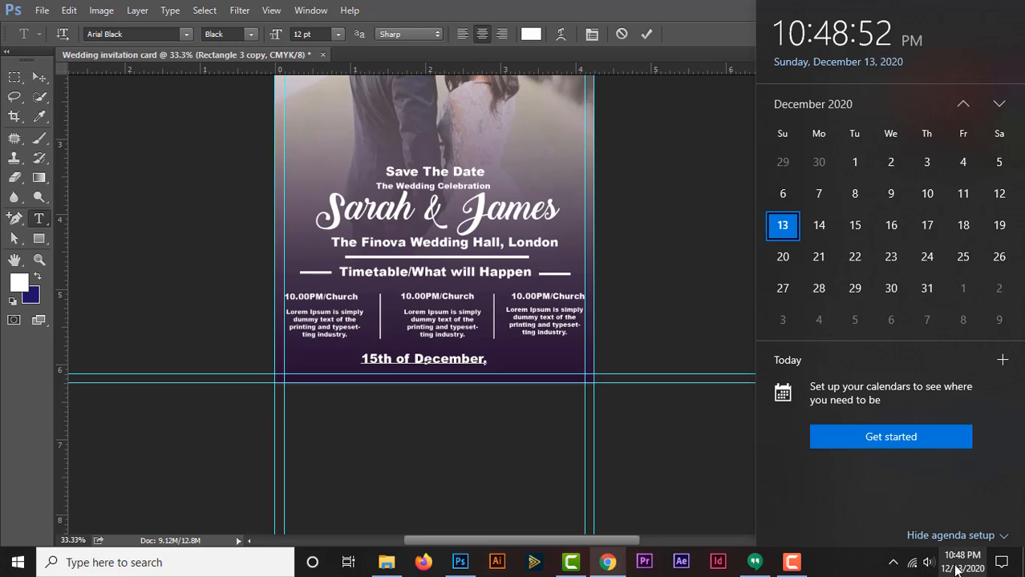
pyautogui.click(957, 568)
pyautogui.click(498, 357)
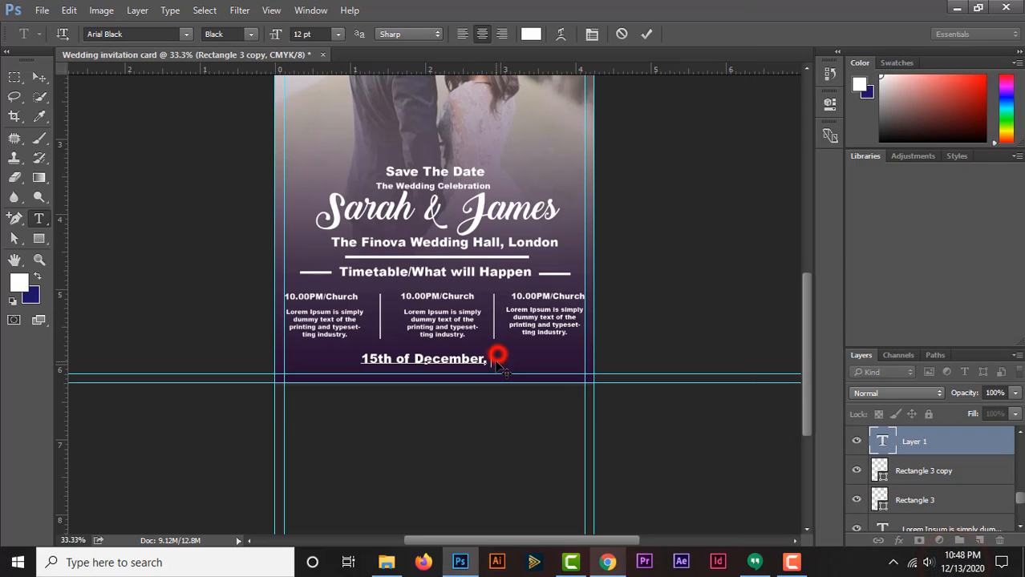
pyautogui.write('Tu')
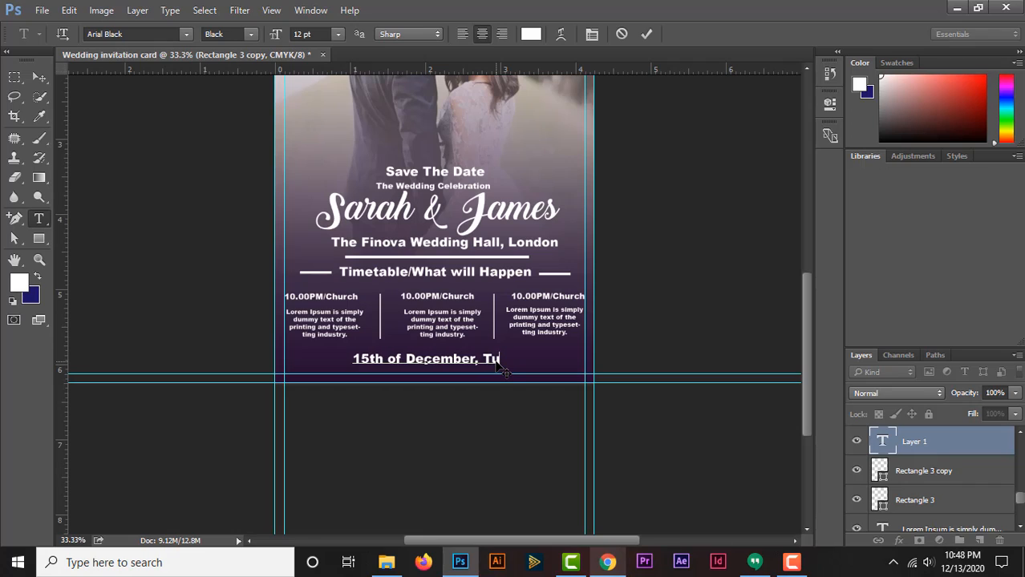
pyautogui.write('esday')
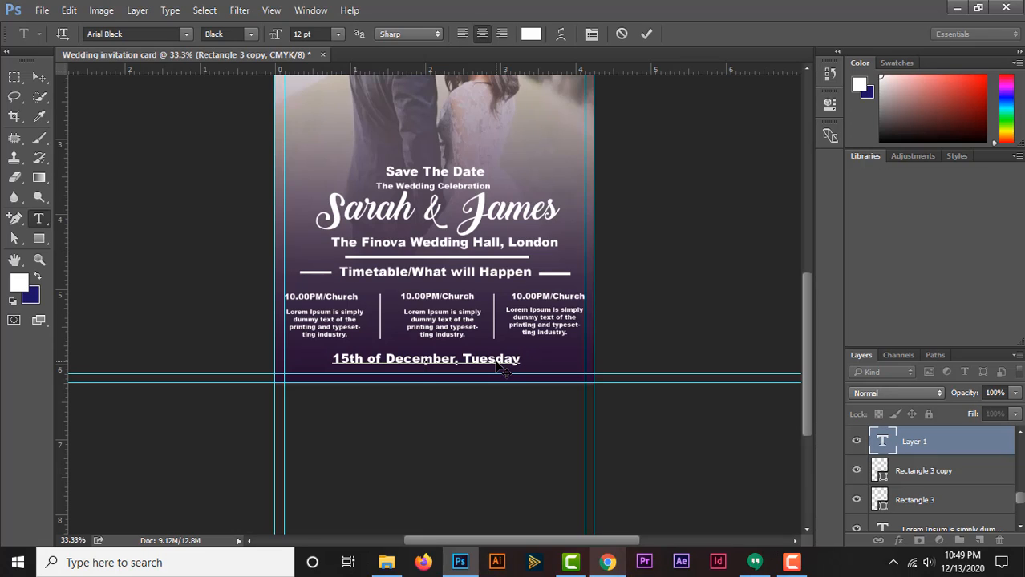
# Add a second line under the date with the venue's street address followed by "Direction Reservations".
pyautogui.press('Return')
pyautogui.write('105 Hudson S')
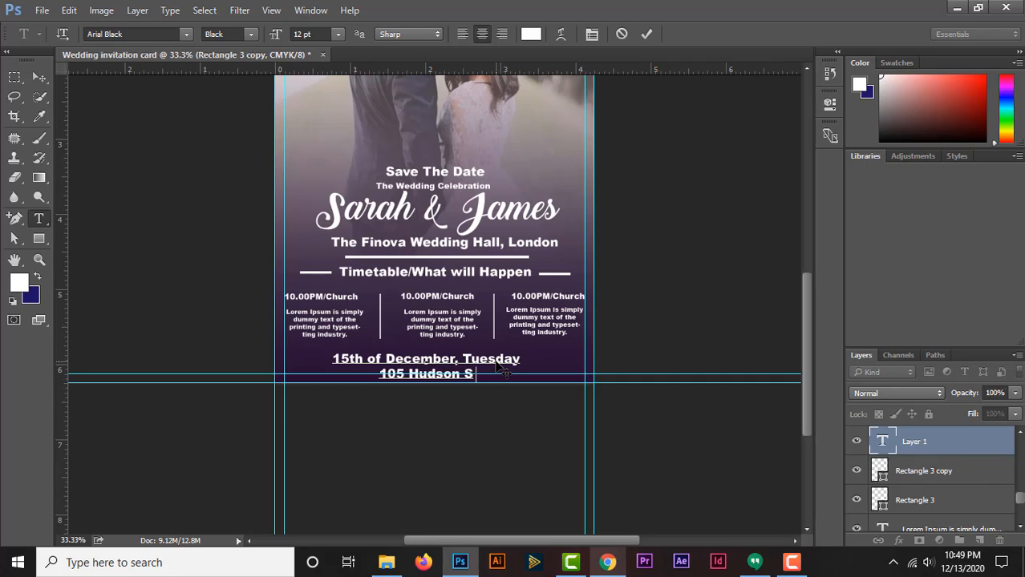
pyautogui.write('tre')
pyautogui.press('BackSpace')
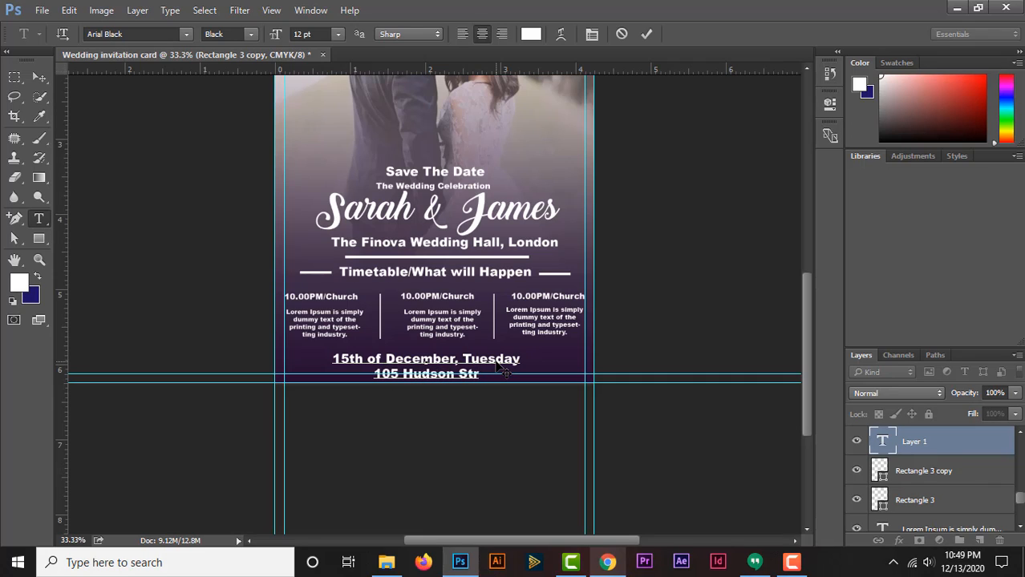
pyautogui.write('eet')
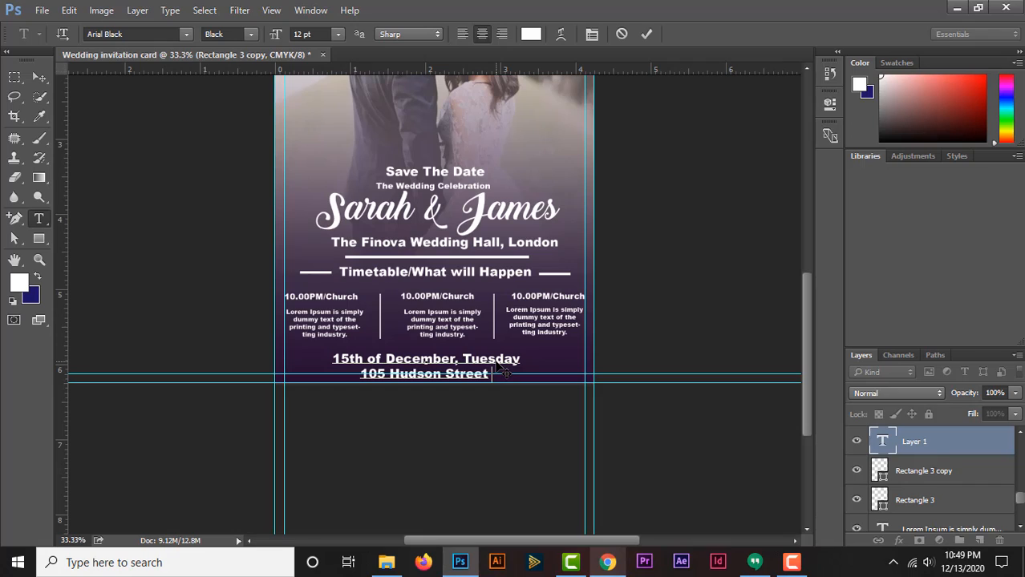
pyautogui.write(' Lo')
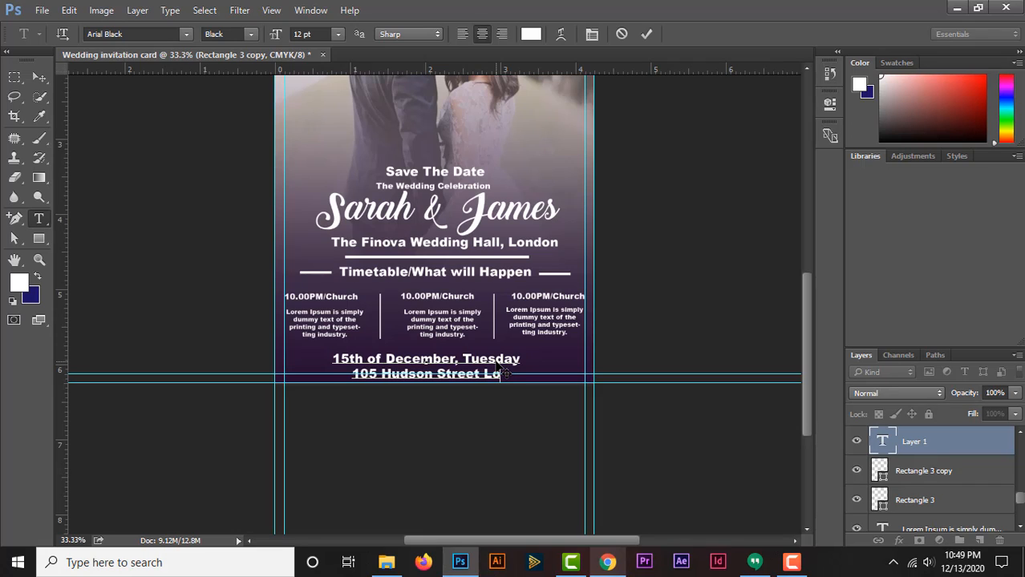
pyautogui.write('ndon, ')
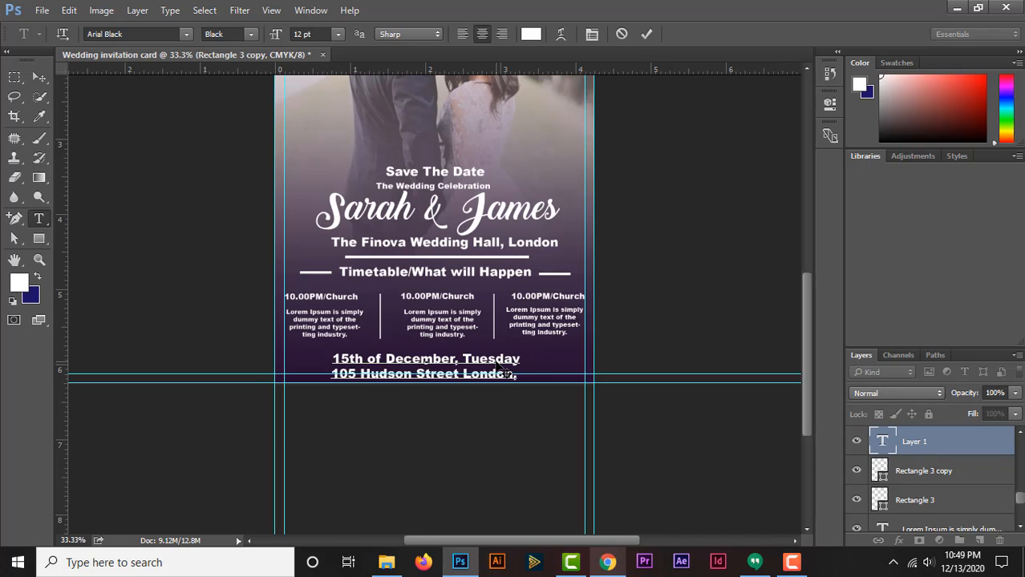
pyautogui.write('D')
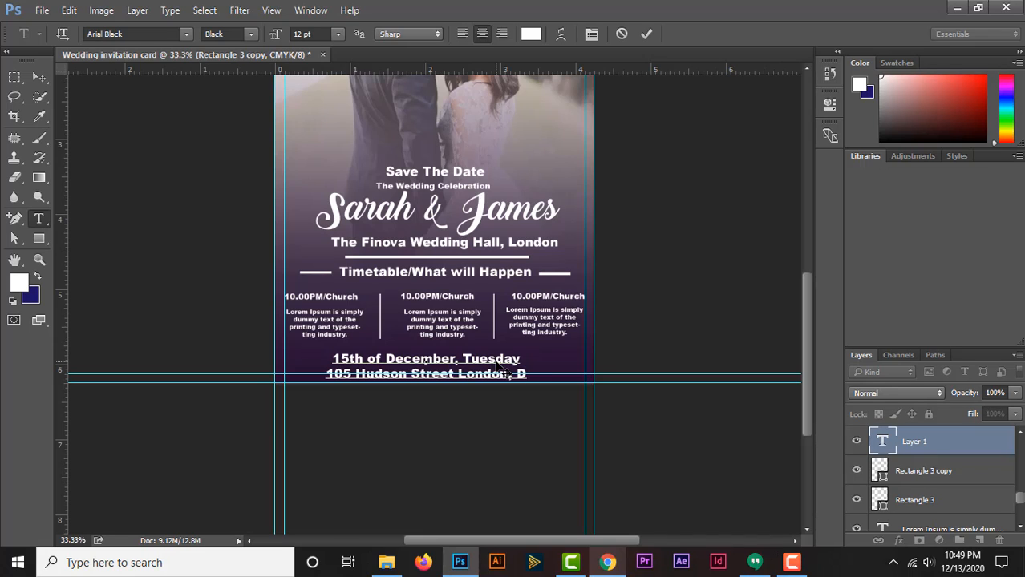
pyautogui.write('irect')
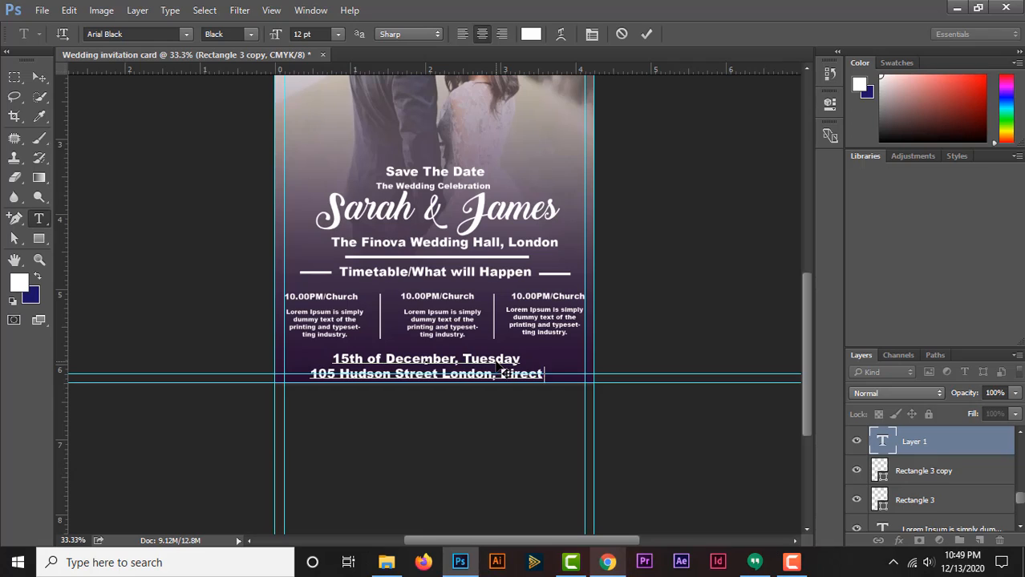
pyautogui.write('ion Rese')
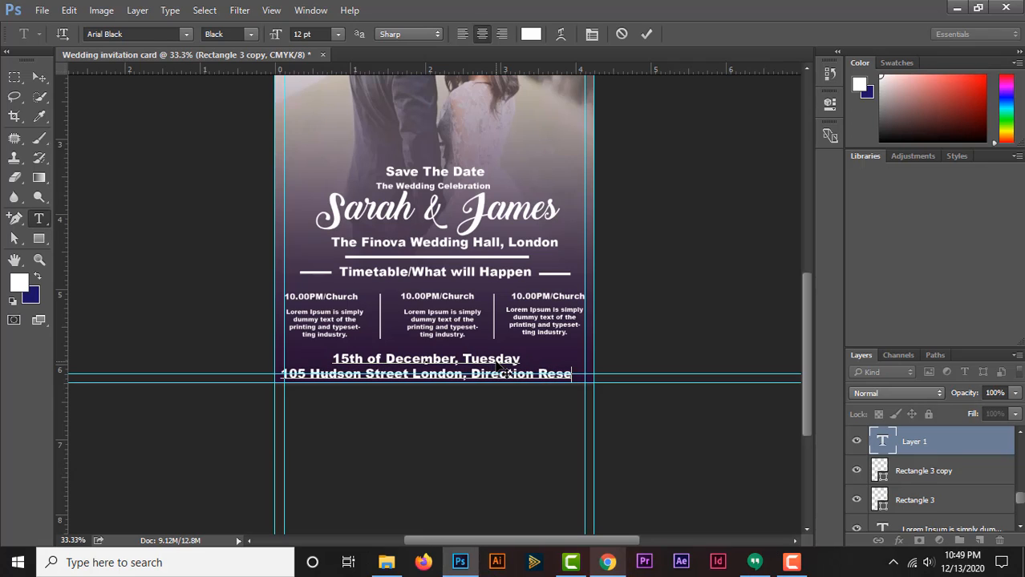
pyautogui.write('rvation')
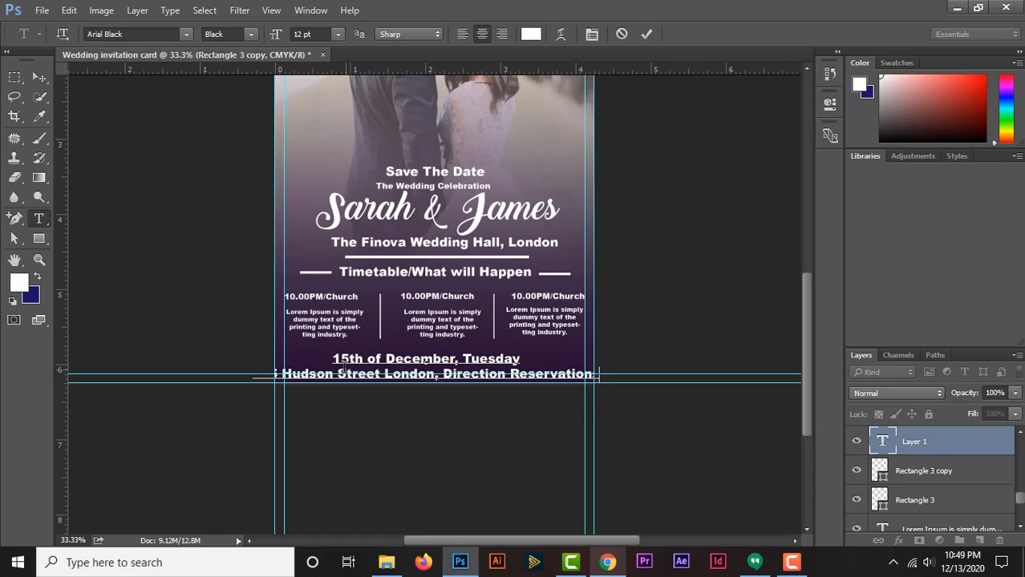
# Reduce the date and address text to 8 pt and move it slightly up to sit centred inside the bottom margin guide.
pyautogui.moveTo(335, 360); pyautogui.dragTo(700, 405)
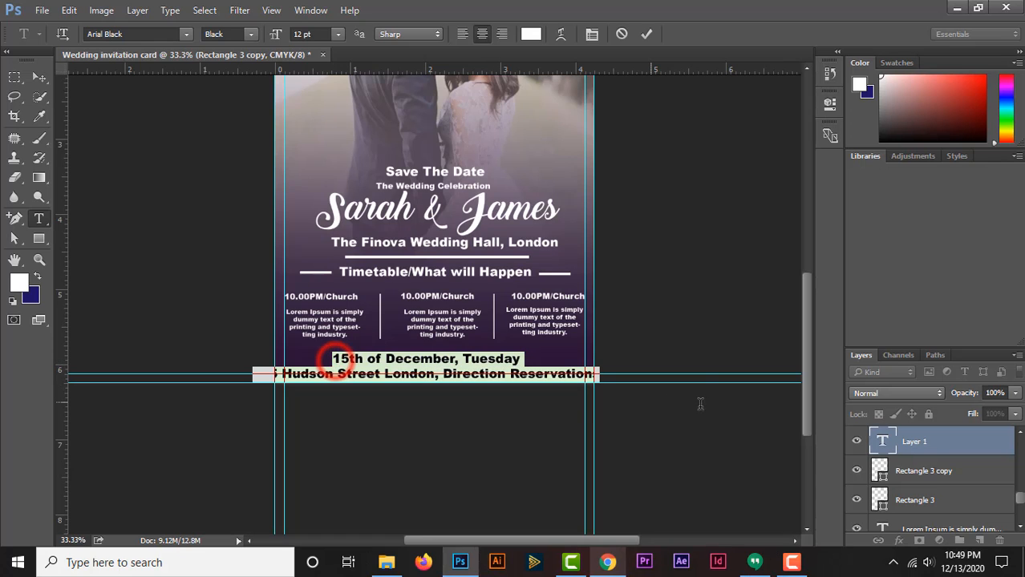
pyautogui.click(336, 34)
pyautogui.click(327, 107)
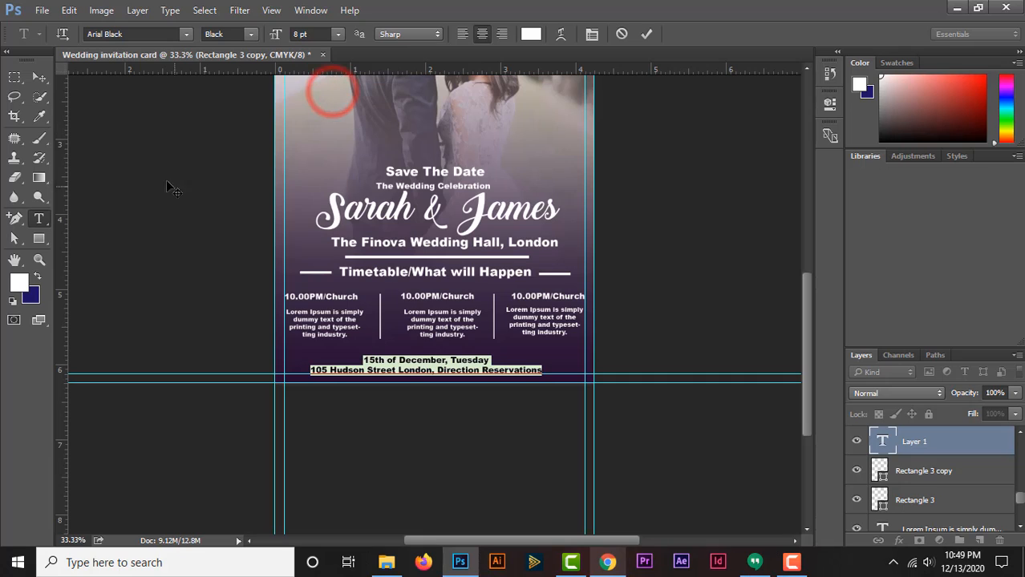
pyautogui.click(40, 76)
pyautogui.moveTo(430, 365); pyautogui.dragTo(437, 365)
pyautogui.click(656, 381)
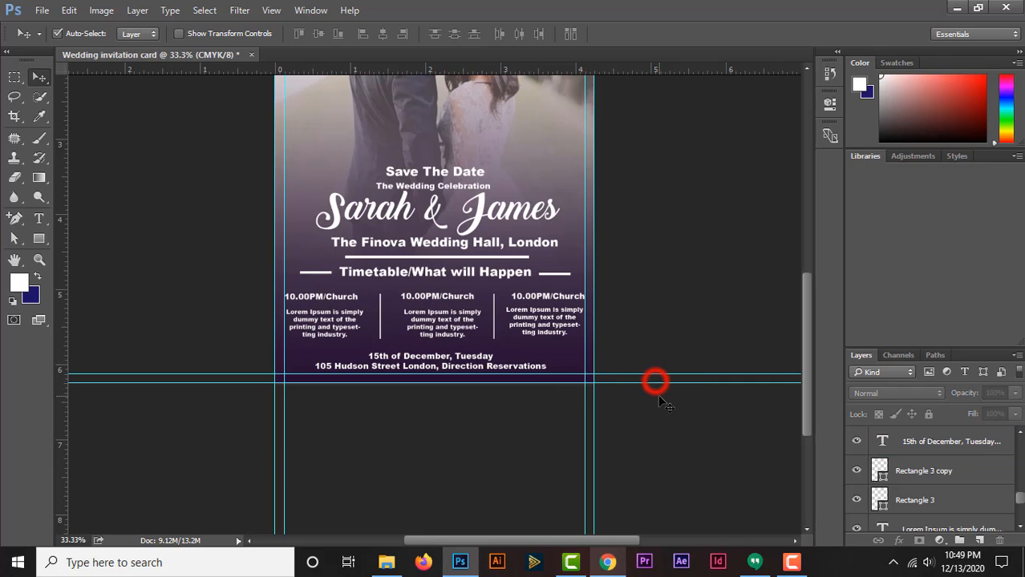
# Shift the left and right "10.00PM/Church" headings slightly inward from the side margin guides, keeping them level with the middle heading.
pyautogui.scroll(3, 659, 403)
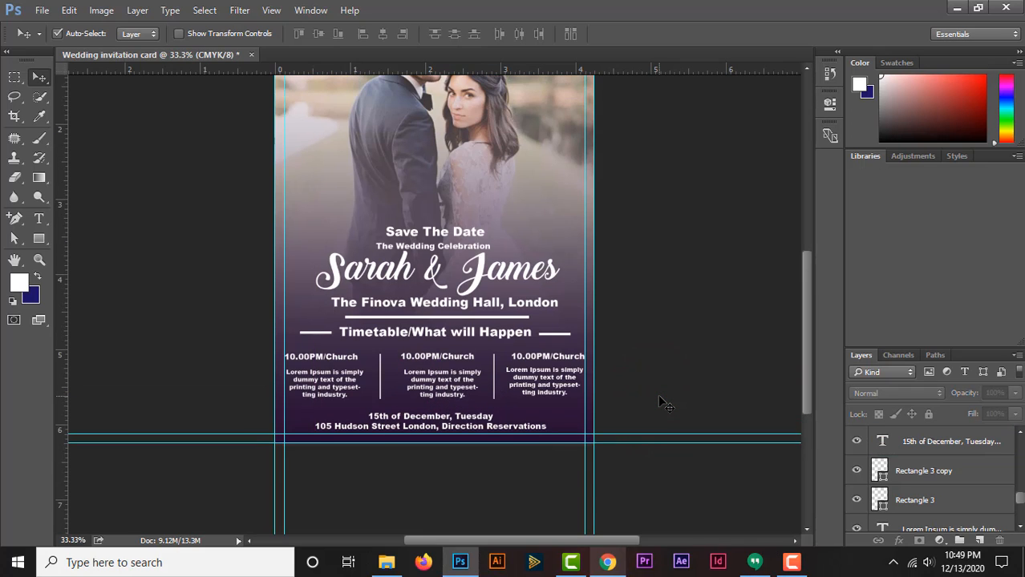
pyautogui.moveTo(307, 360); pyautogui.dragTo(310, 361)
pyautogui.moveTo(549, 363); pyautogui.dragTo(545, 362)
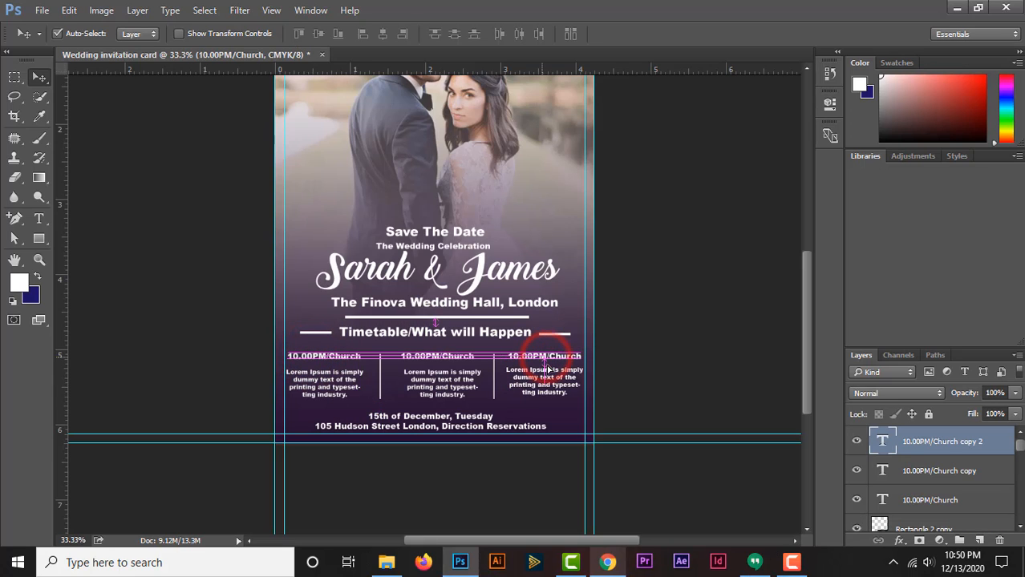
pyautogui.click(615, 395)
pyautogui.scroll(3, 635, 413)
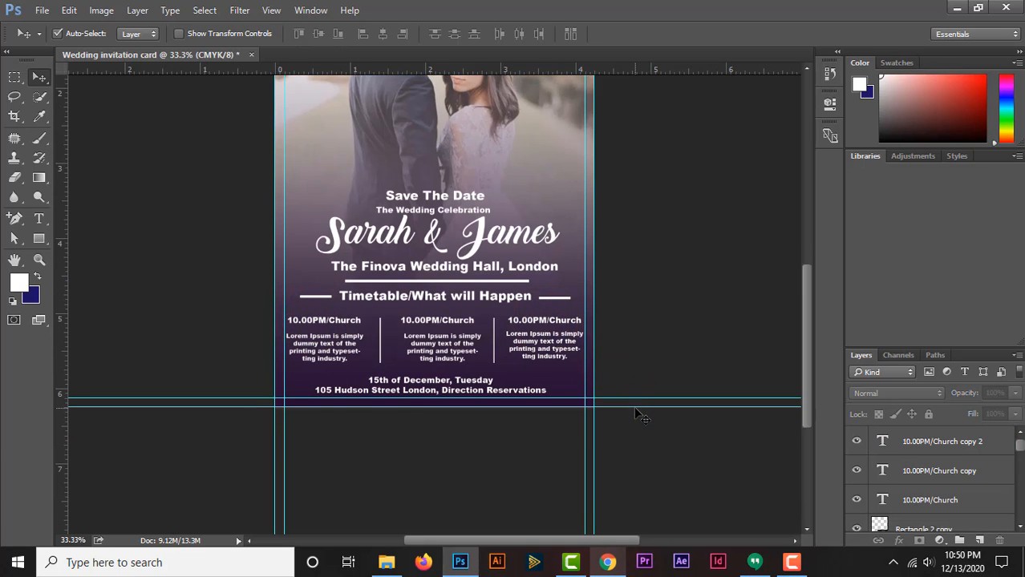
pyautogui.scroll(2, 634, 410)
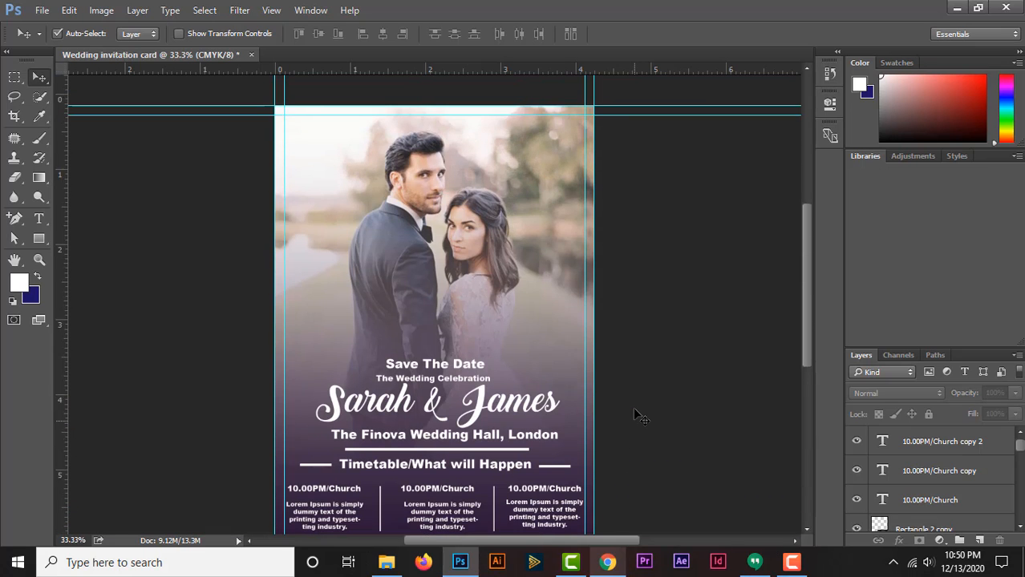
pyautogui.hotkey('ctrl', '-')
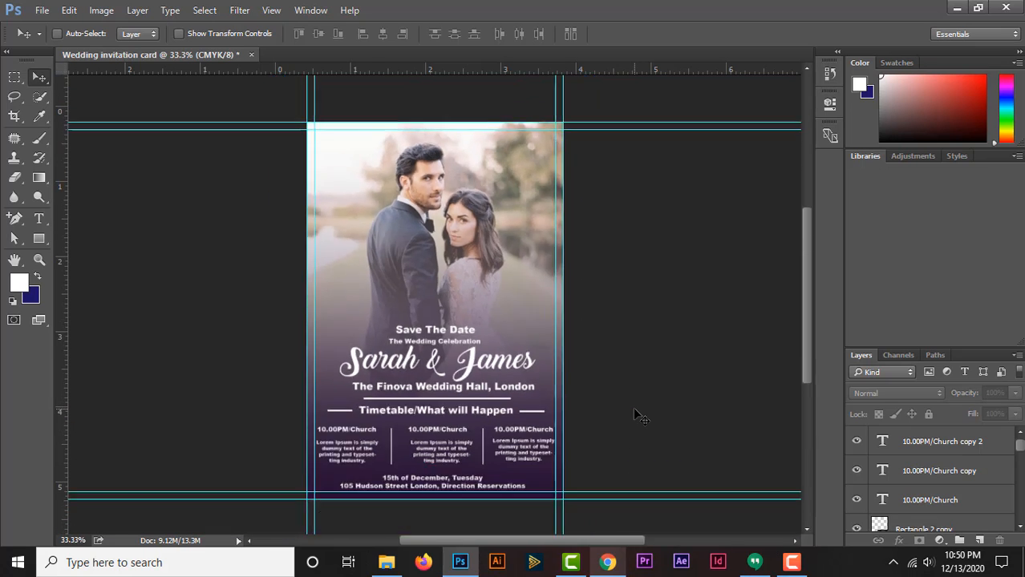